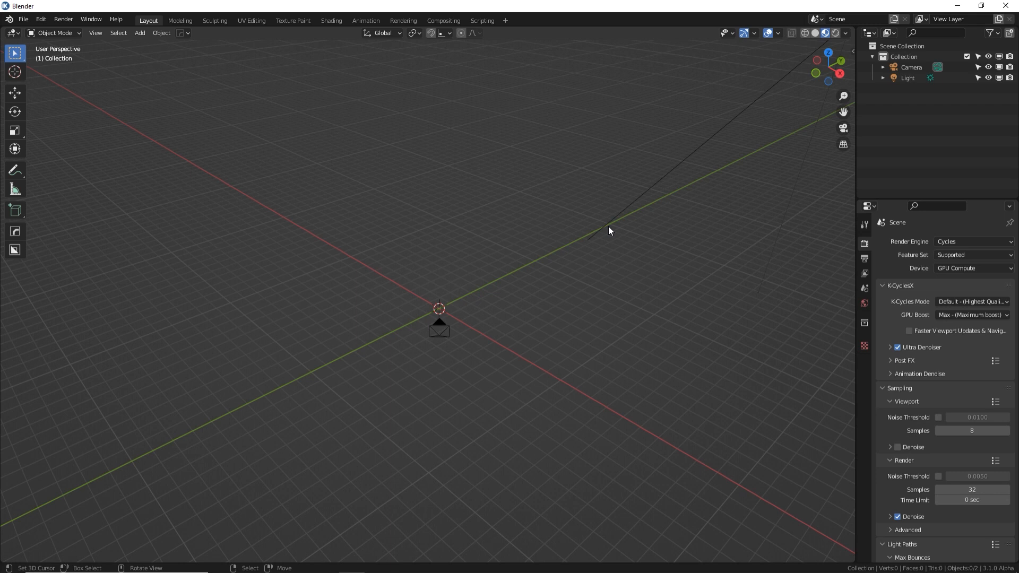
- From the top view, add a mesh plane at the origin and scale it by a factor of 8
{"action": "key", "text": "KP_7"}
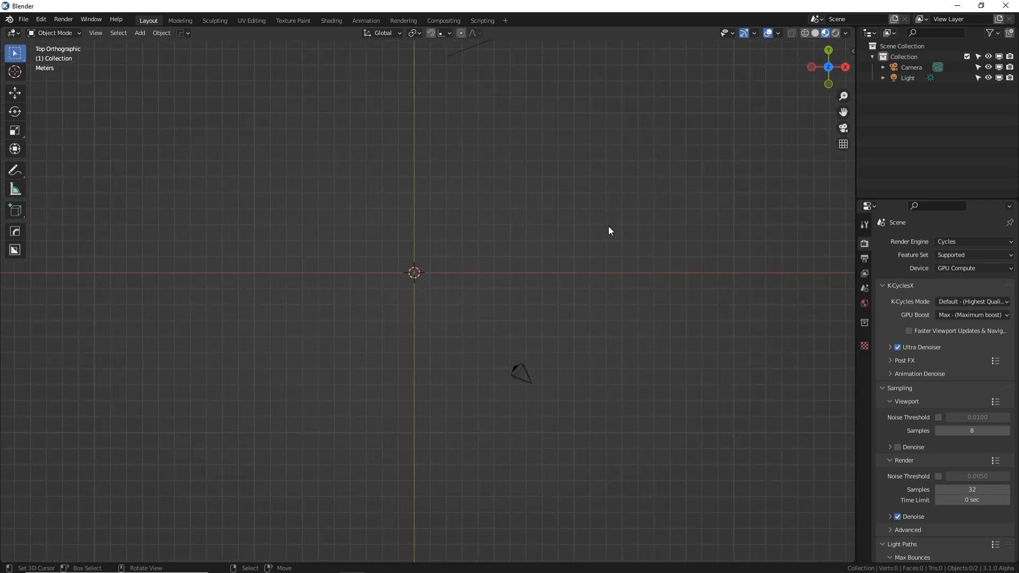
{"action": "key", "text": "shift+a"}
{"action": "mouse_move", "coordinate": [592, 215]}
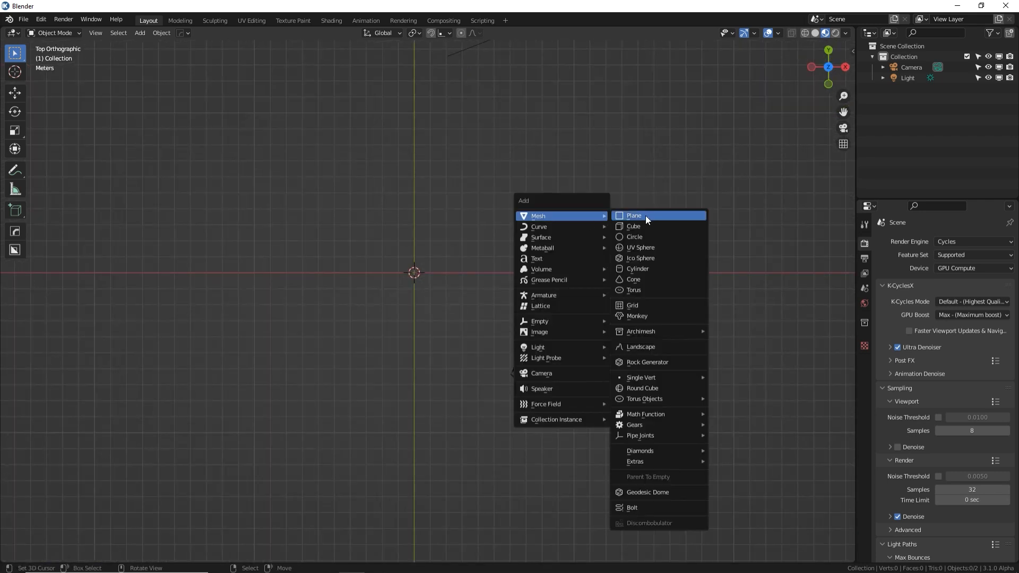
{"action": "left_click", "coordinate": [647, 217]}
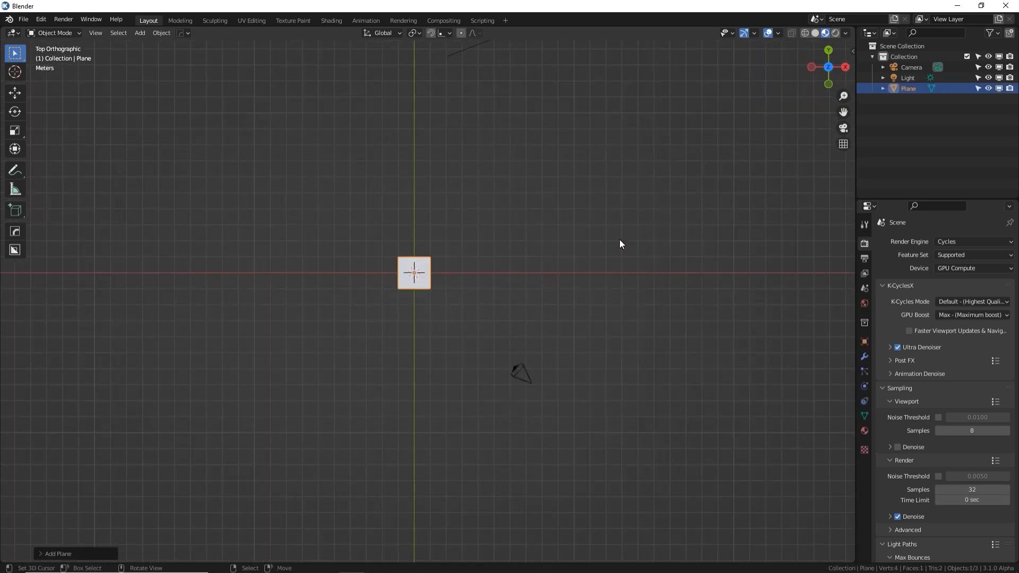
{"action": "type", "text": "s8"}
{"action": "key", "text": "Return"}
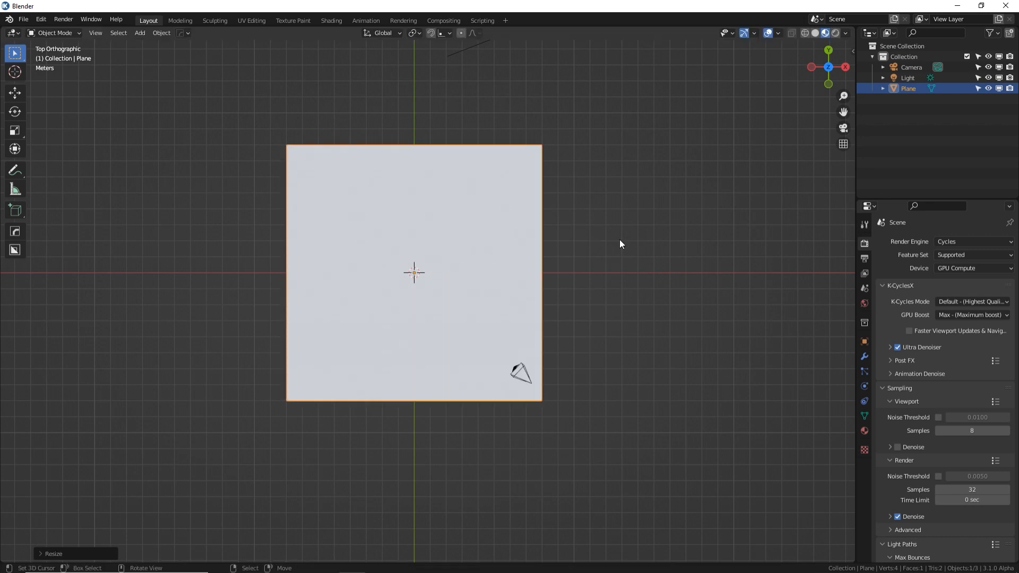
- Reset the camera's location and rotation to zero and show its object transform properties
{"action": "middle_click_drag", "start_coordinate": [620, 240], "coordinate": [637, 290], "text": "shift"}
{"action": "left_click", "coordinate": [909, 68]}
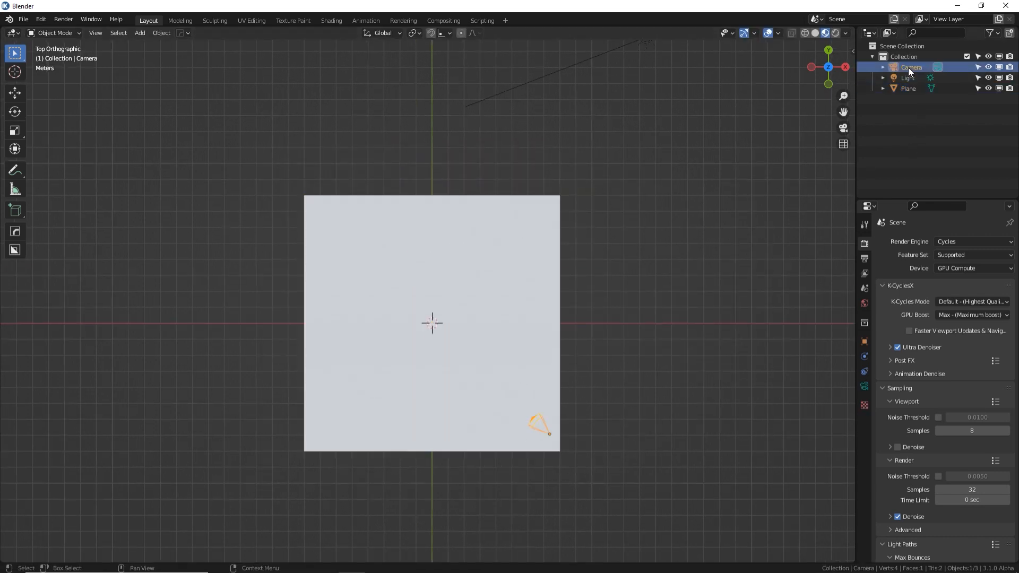
{"action": "key", "text": "alt+g"}
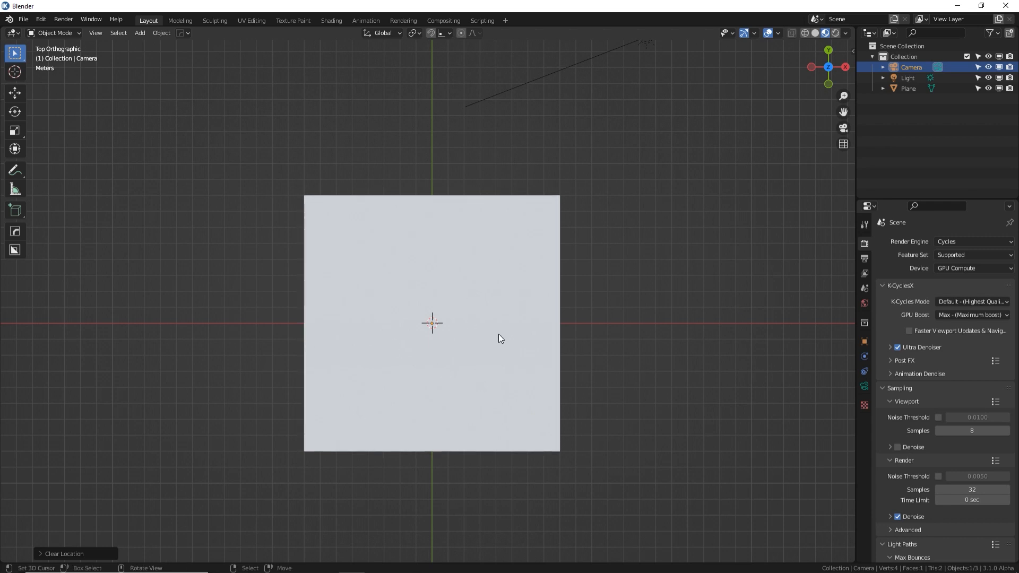
{"action": "key", "text": "alt+r"}
{"action": "left_click", "coordinate": [864, 341]}
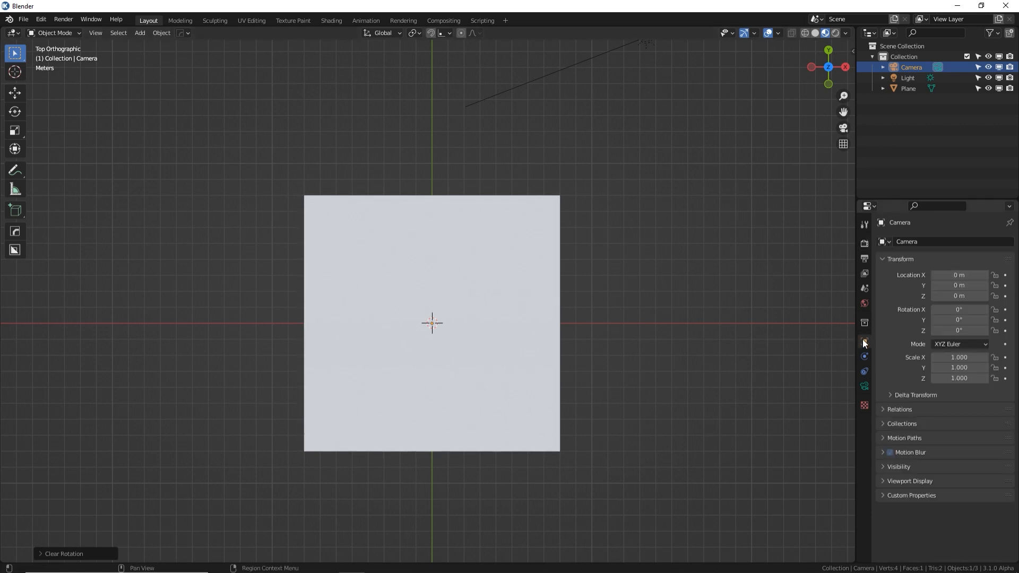
- Move the camera straight up along the Z axis to about 16.6 m and look through it
{"action": "middle_click_drag", "start_coordinate": [457, 339], "coordinate": [489, 416]}
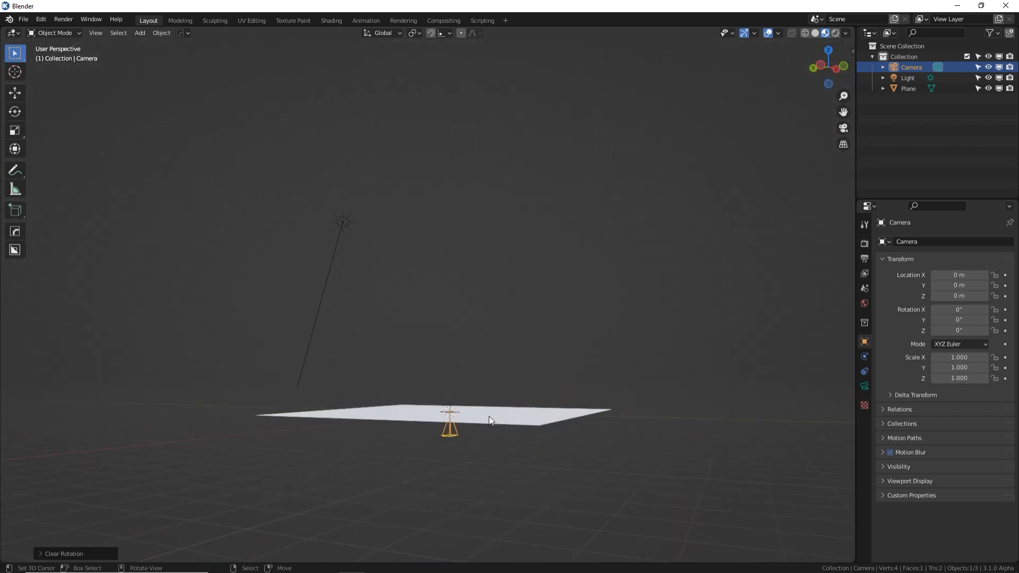
{"action": "key", "text": "g"}
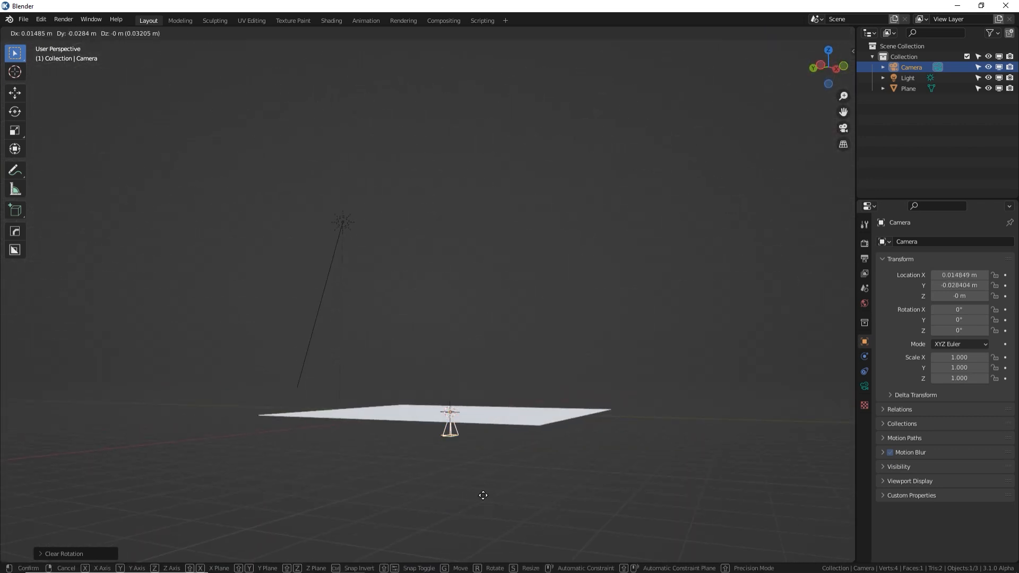
{"action": "key", "text": "z"}
{"action": "left_click", "coordinate": [538, 235]}
{"action": "key", "text": "KP_0"}
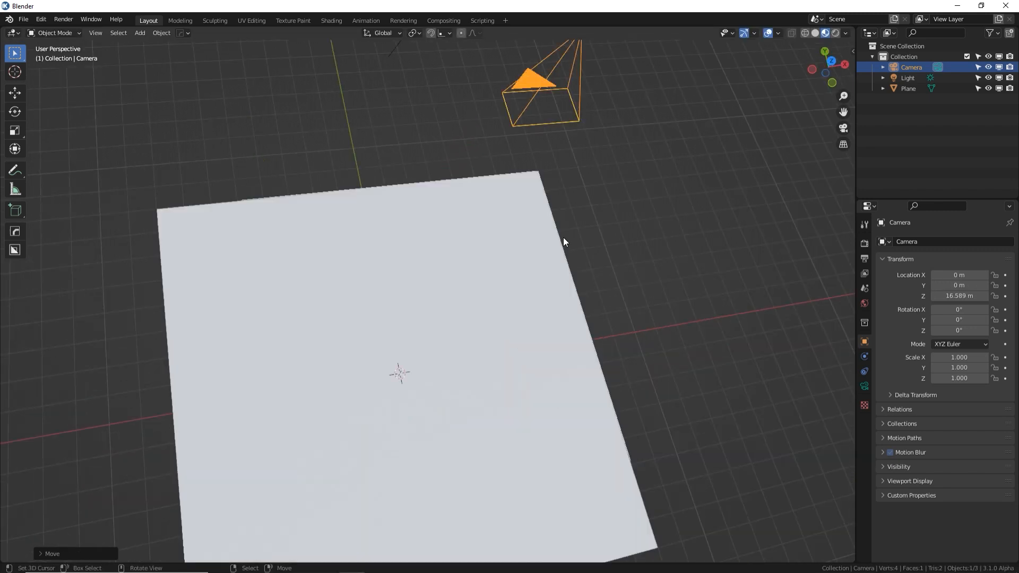
- Make the camera orthographic with an orthographic scale of 16 so its frame matches the plane's width
{"action": "left_click", "coordinate": [864, 386]}
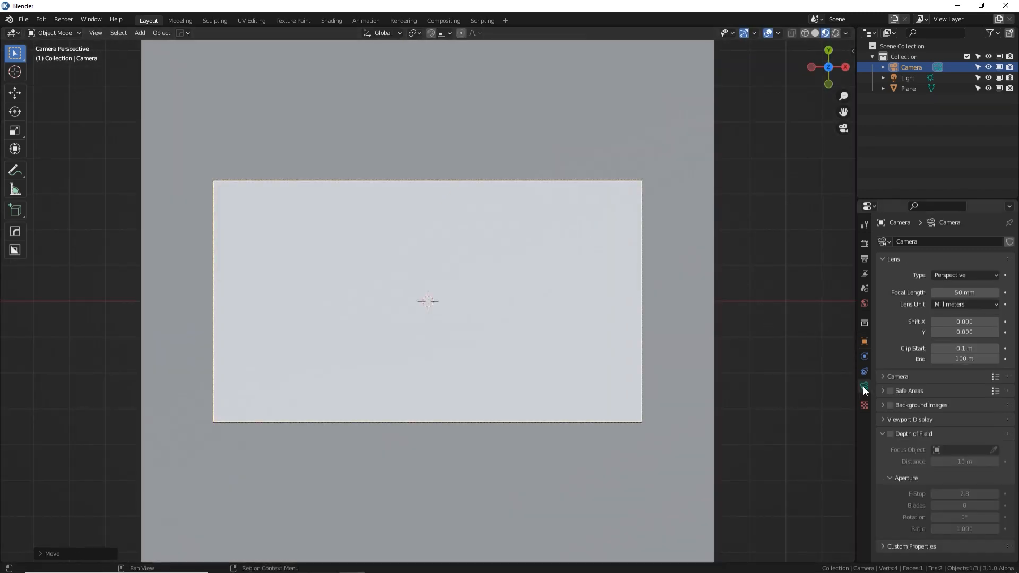
{"action": "left_click", "coordinate": [976, 274]}
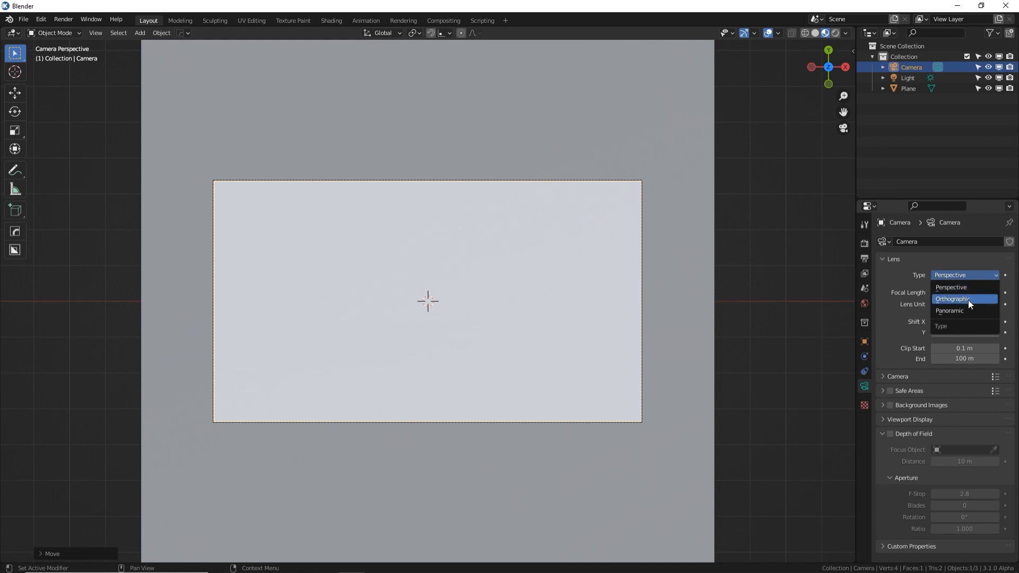
{"action": "left_click", "coordinate": [967, 299]}
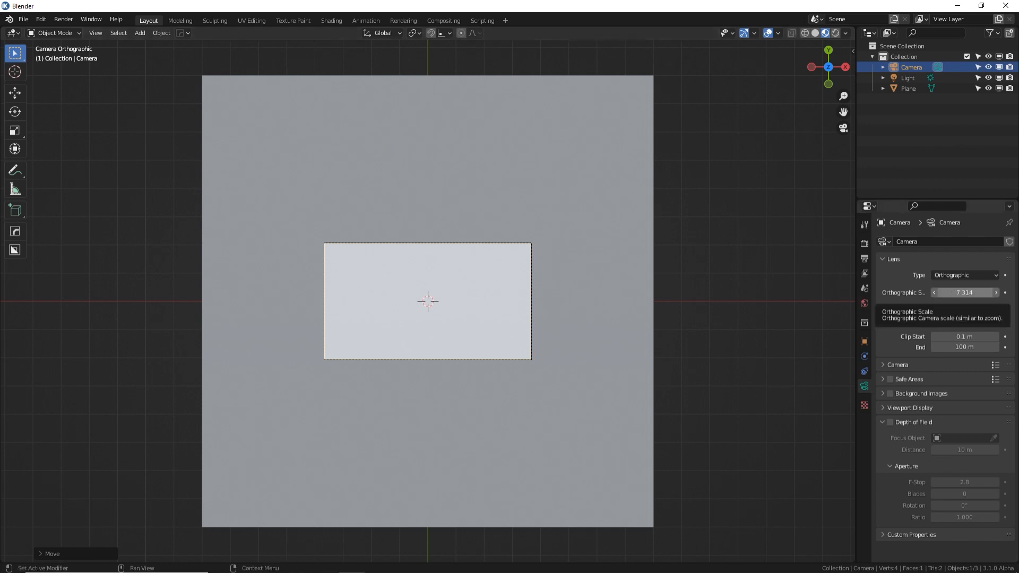
{"action": "left_click_drag", "start_coordinate": [965, 293], "coordinate": [1008, 293]}
{"action": "left_click_drag", "start_coordinate": [946, 292], "coordinate": [1014, 293]}
{"action": "scroll", "coordinate": [705, 308], "scroll_direction": "up", "scroll_amount": 4}
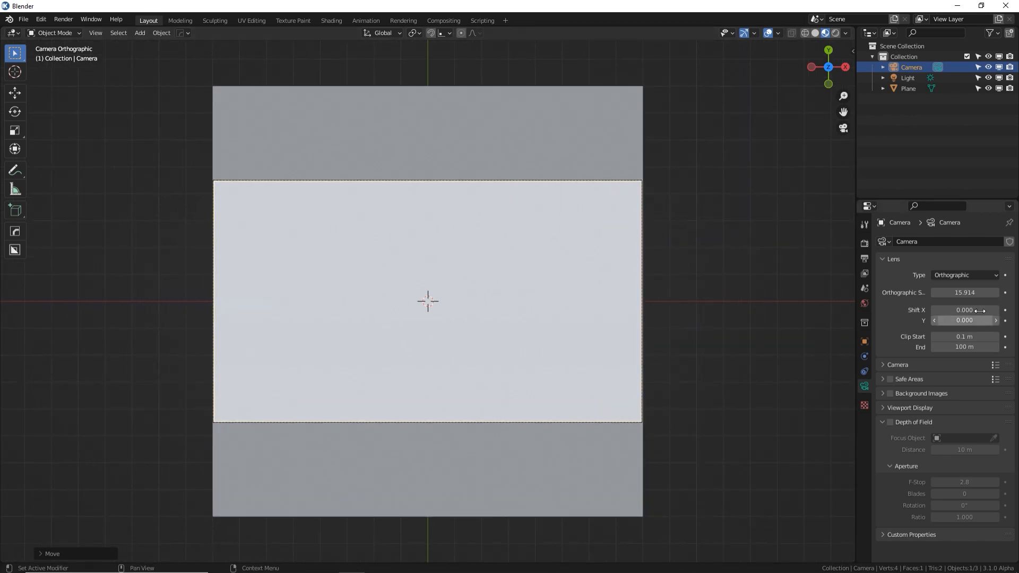
{"action": "left_click", "coordinate": [965, 292]}
{"action": "type", "text": "16"}
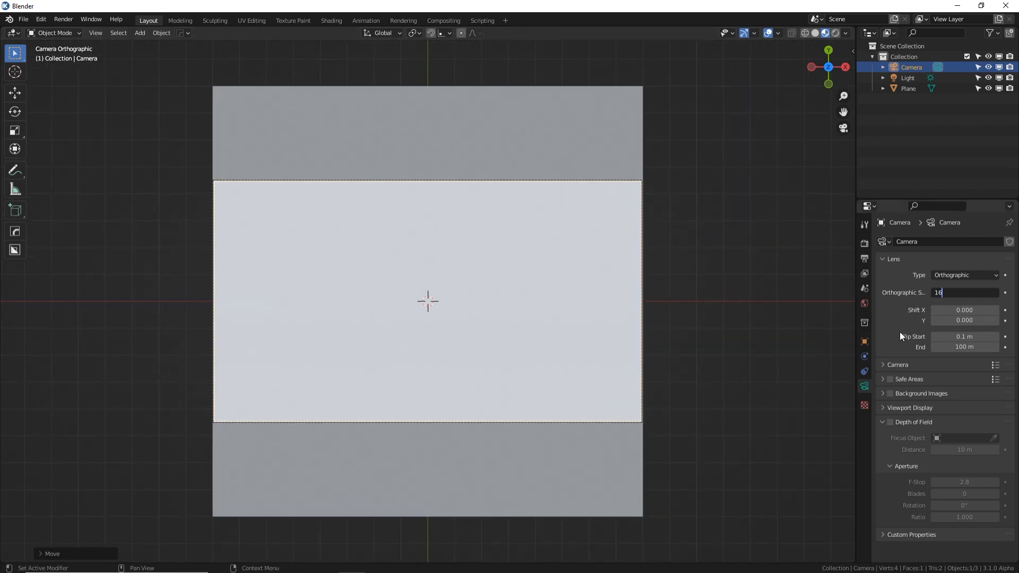
{"action": "key", "text": "Return"}
{"action": "left_click", "coordinate": [612, 129]}
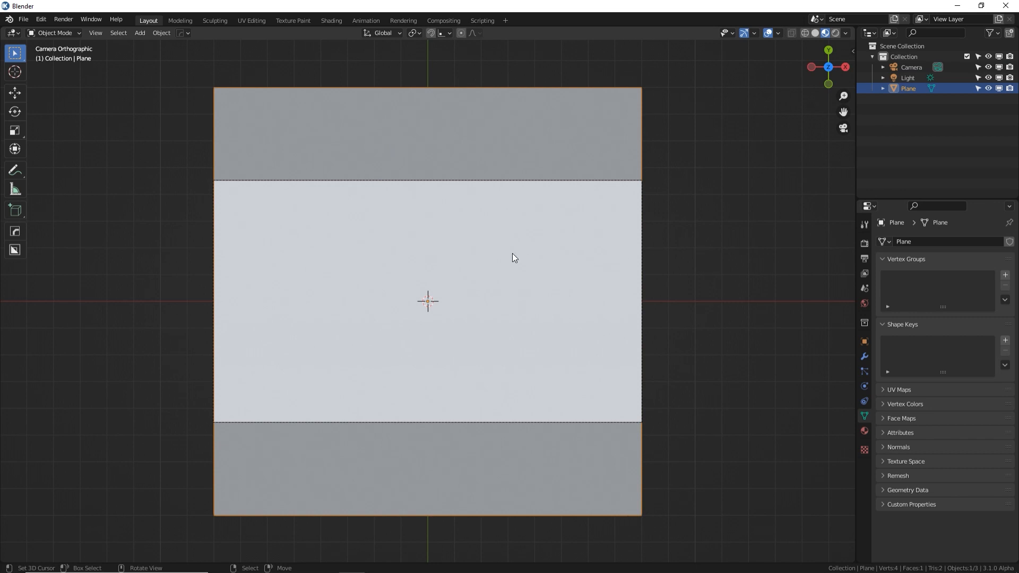
{"action": "left_click", "coordinate": [594, 181]}
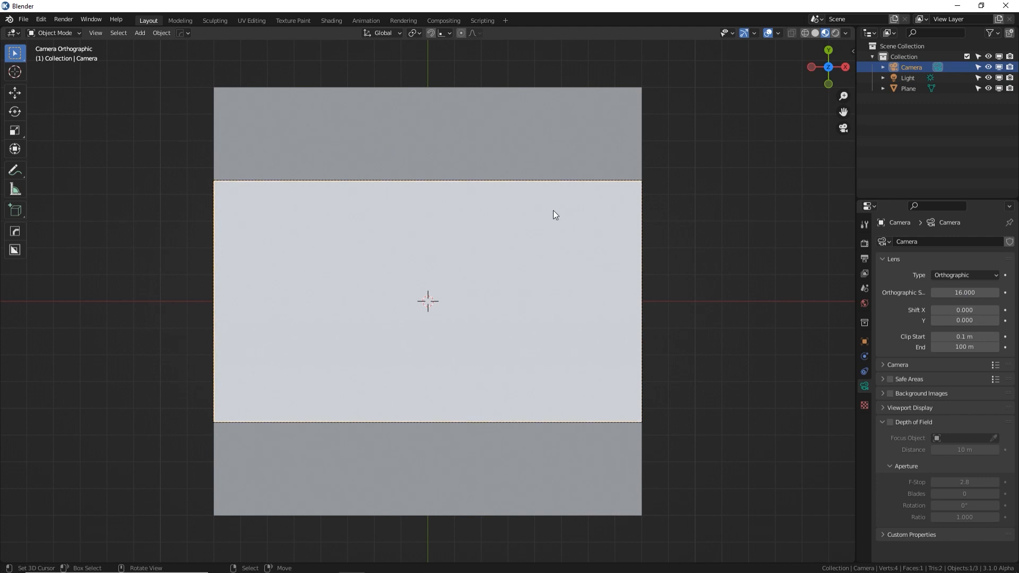
- Set the render output resolution to 2048 x 2048 px
{"action": "left_click", "coordinate": [864, 258]}
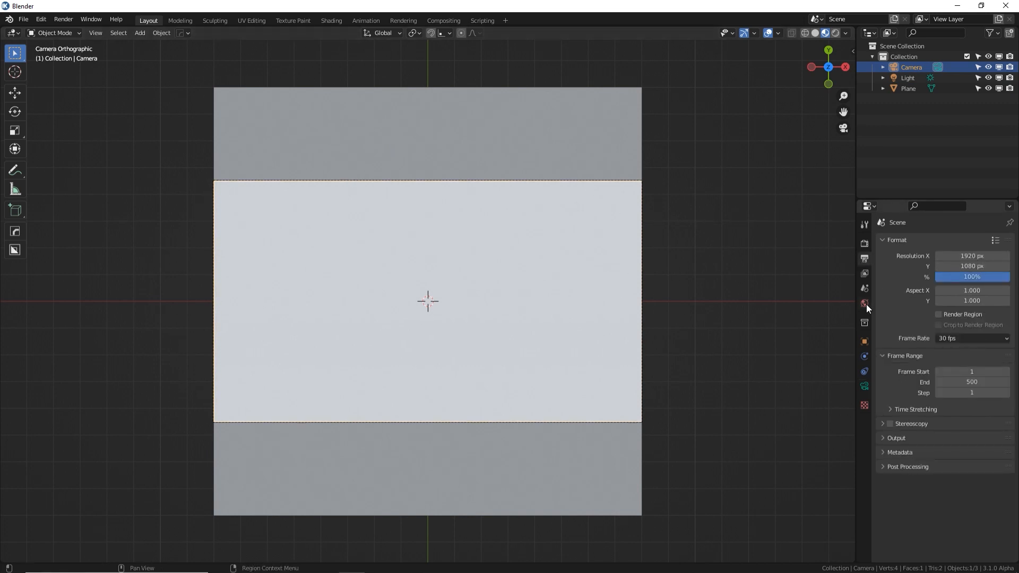
{"action": "left_click", "coordinate": [978, 257]}
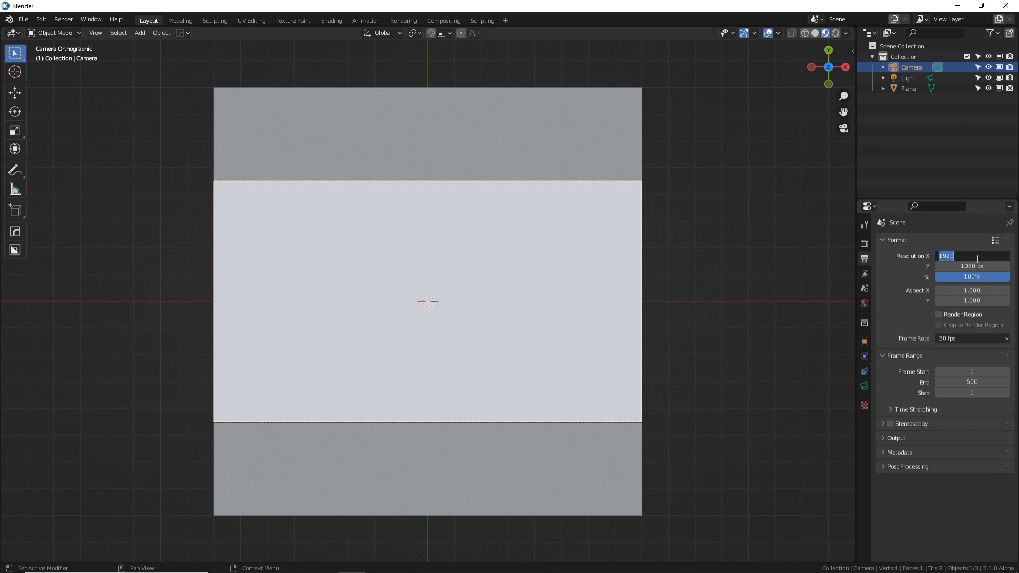
{"action": "type", "text": "2048"}
{"action": "key", "text": "Tab"}
{"action": "type", "text": "20"}
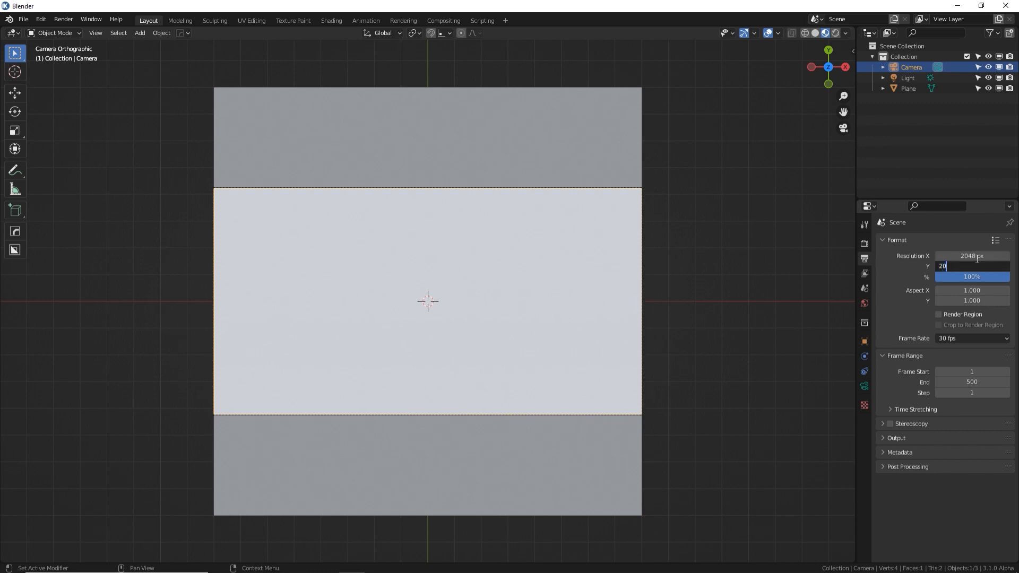
{"action": "type", "text": "48"}
{"action": "key", "text": "Return"}
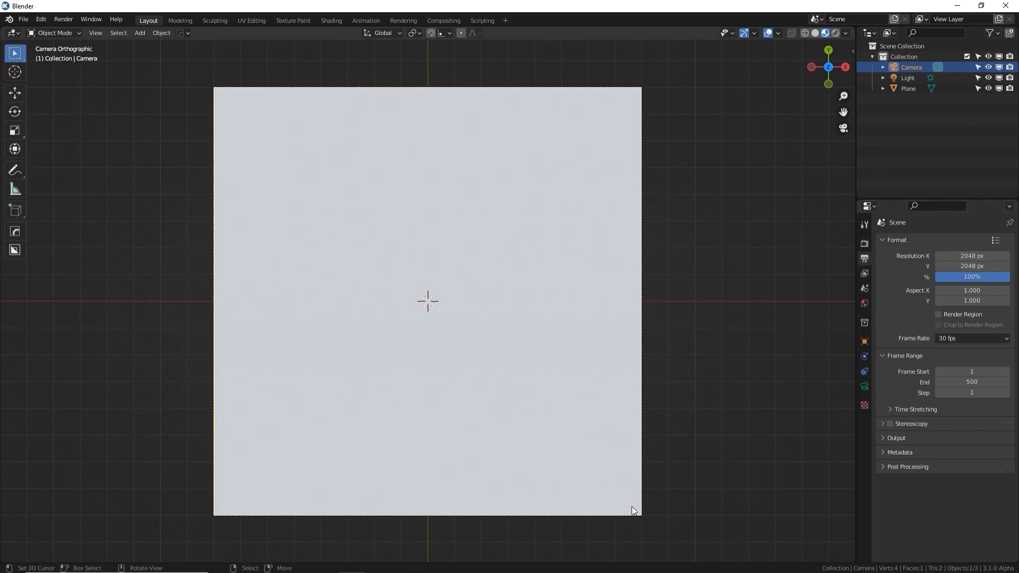
- Select the plane, split the viewport into upper and lower areas, and turn the upper one into a Shader Editor
{"action": "left_click", "coordinate": [583, 376]}
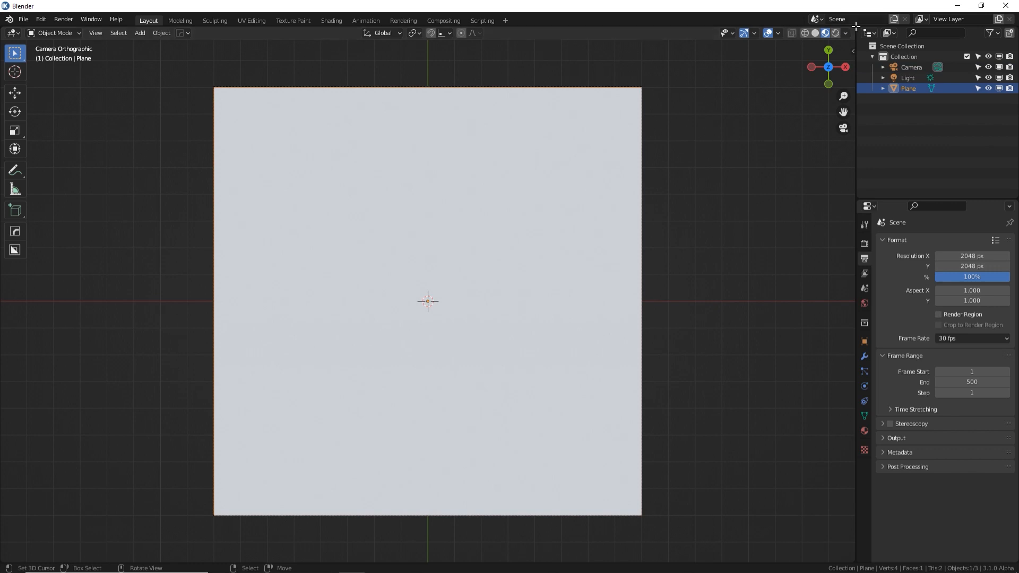
{"action": "left_click_drag", "start_coordinate": [856, 26], "coordinate": [834, 329]}
{"action": "left_click", "coordinate": [13, 33]}
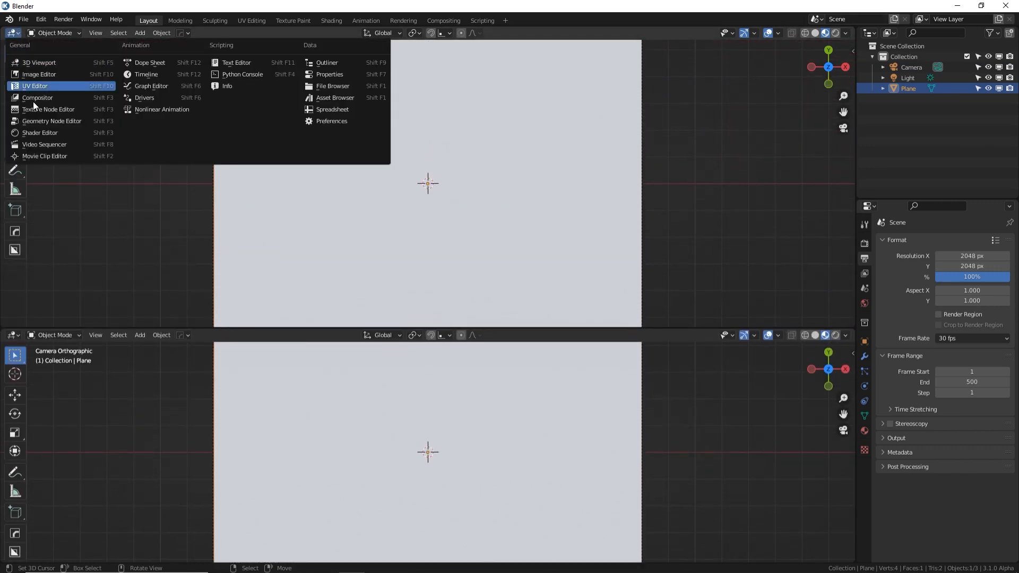
{"action": "left_click", "coordinate": [37, 132]}
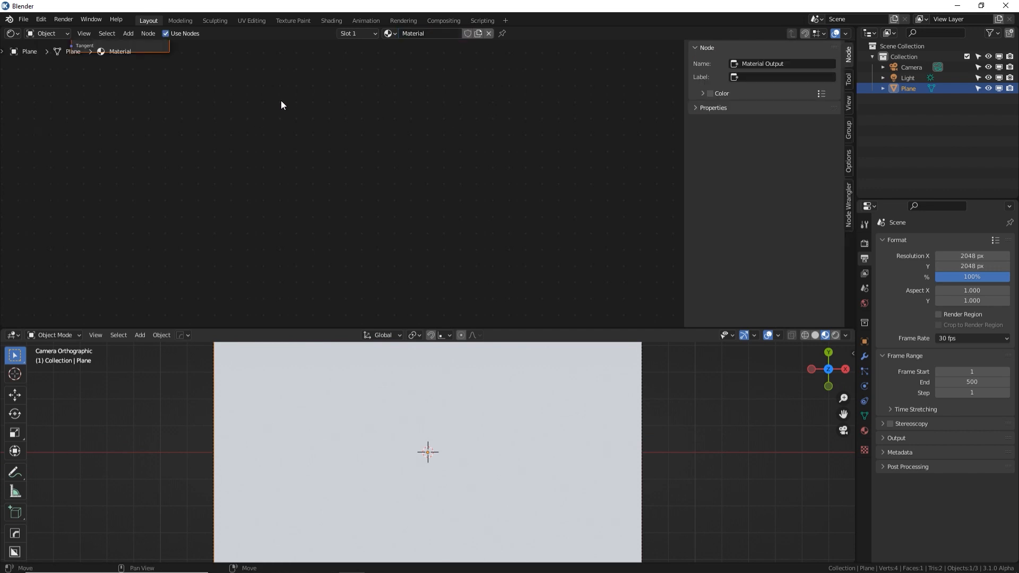
{"action": "middle_click_drag", "start_coordinate": [282, 104], "coordinate": [553, 298]}
{"action": "middle_click_drag", "start_coordinate": [260, 141], "coordinate": [422, 205]}
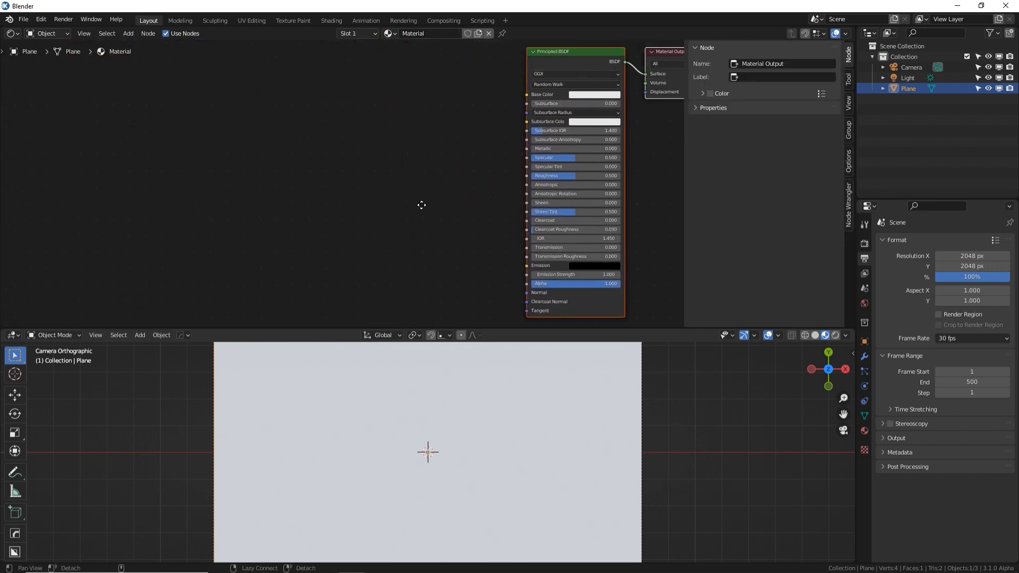
{"action": "scroll", "coordinate": [422, 206], "scroll_direction": "down", "scroll_amount": 5}
{"action": "middle_click_drag", "start_coordinate": [343, 177], "coordinate": [441, 189]}
- Replace the plane material's Principled BSDF with an Emission shader connected to the Material Output's Surface
{"action": "left_click", "coordinate": [577, 118]}
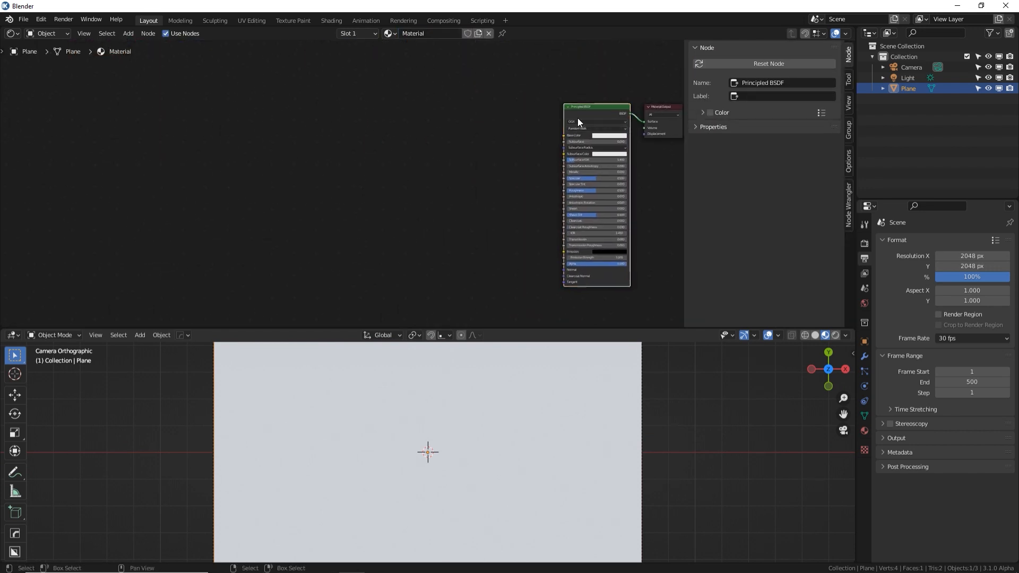
{"action": "key", "text": "x"}
{"action": "key", "text": "shift+a"}
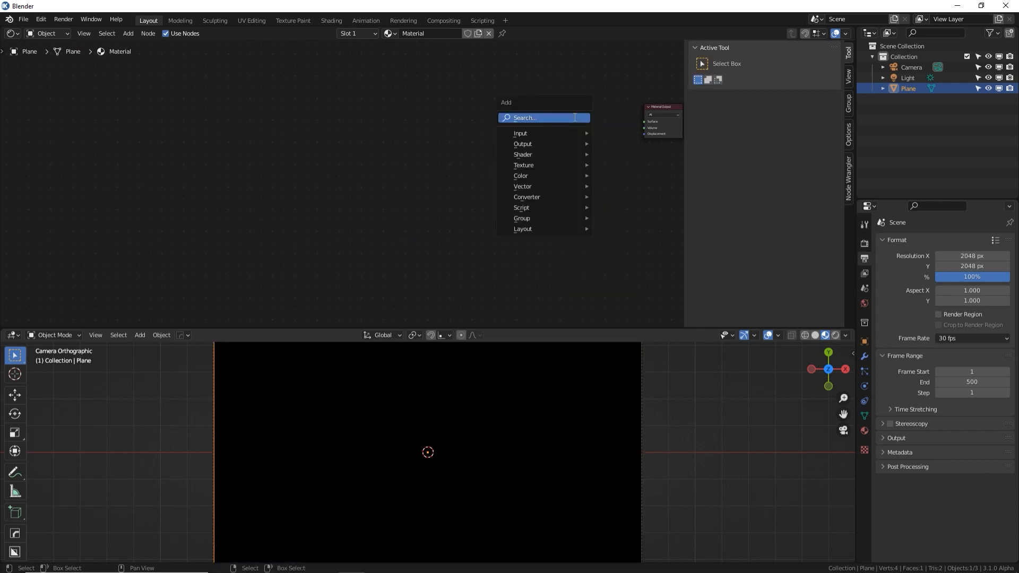
{"action": "type", "text": "emi"}
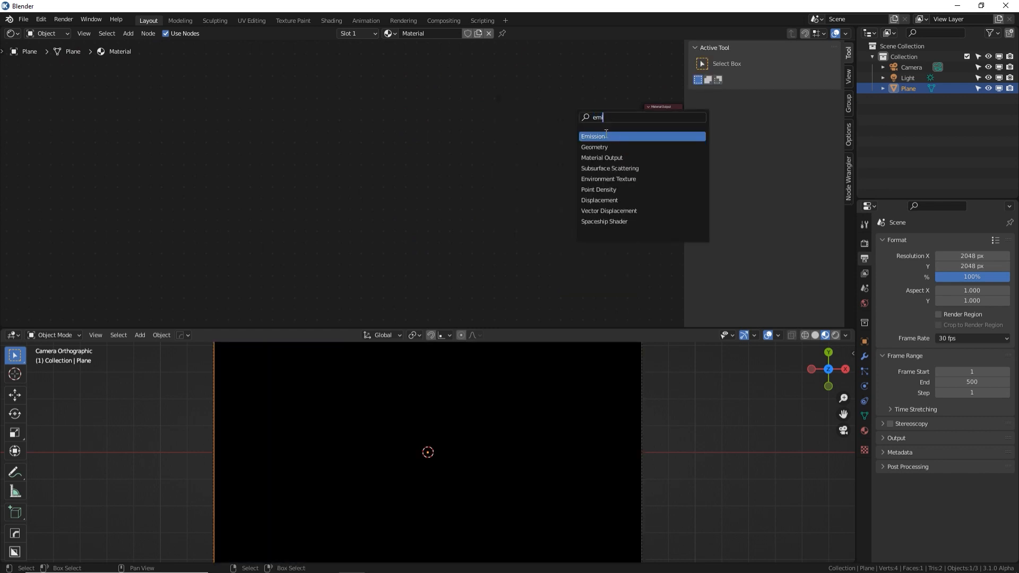
{"action": "left_click", "coordinate": [607, 136]}
{"action": "left_click", "coordinate": [589, 129]}
{"action": "left_click_drag", "start_coordinate": [606, 124], "coordinate": [646, 124]}
{"action": "left_click", "coordinate": [128, 33]}
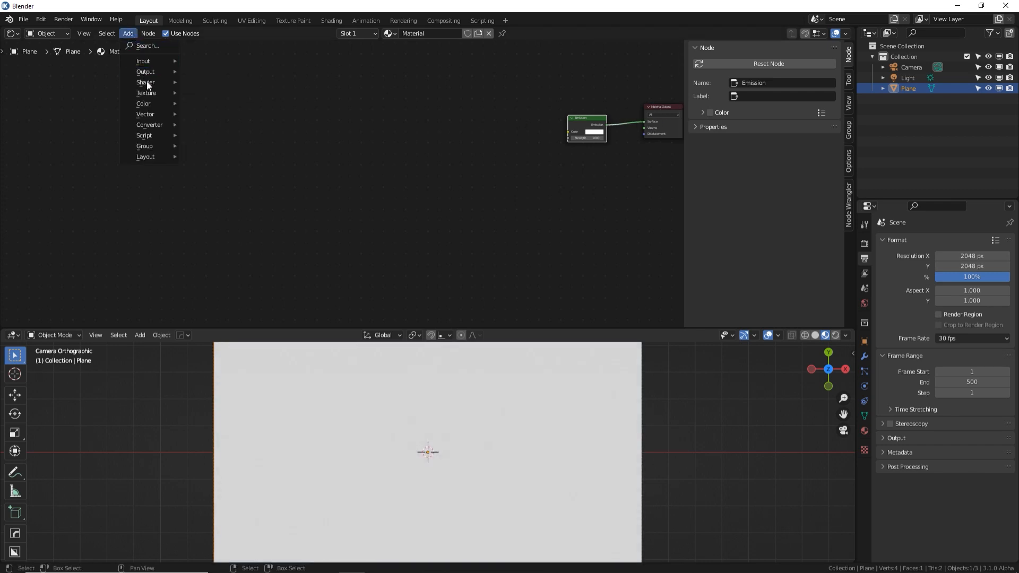
{"action": "mouse_move", "coordinate": [153, 144]}
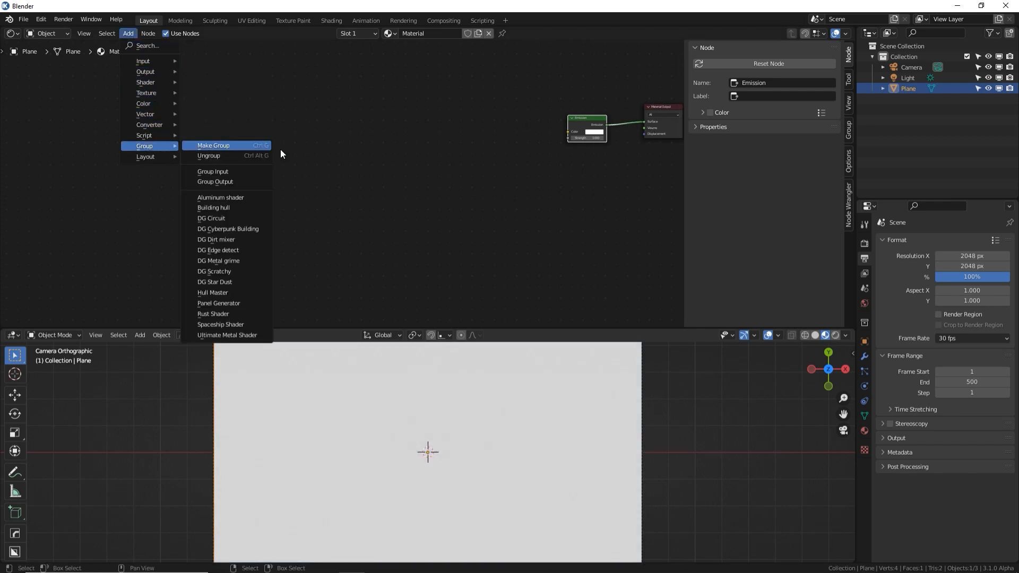
{"action": "key", "text": "shift+a"}
{"action": "left_click", "coordinate": [419, 158]}
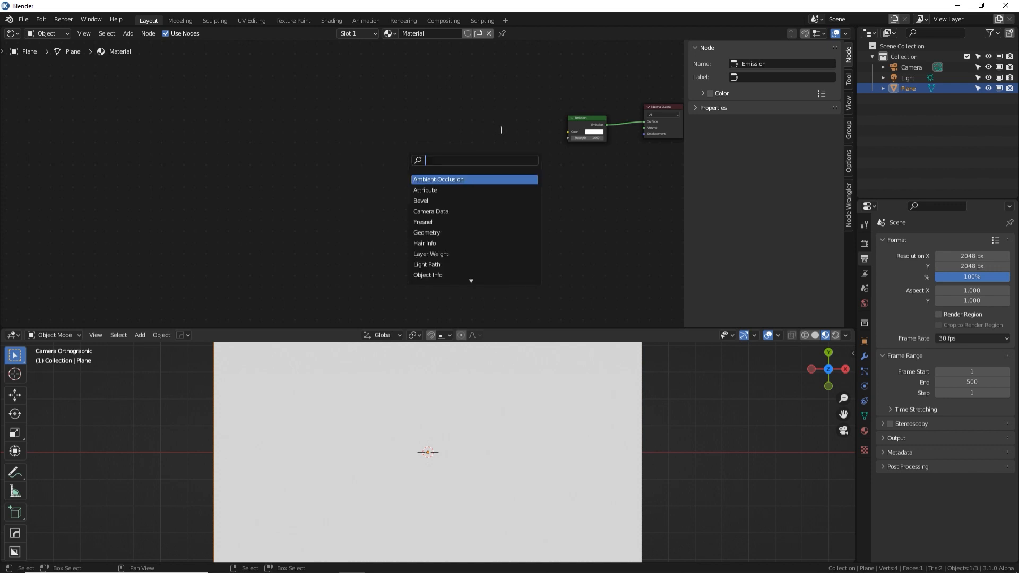
{"action": "left_click", "coordinate": [551, 126]}
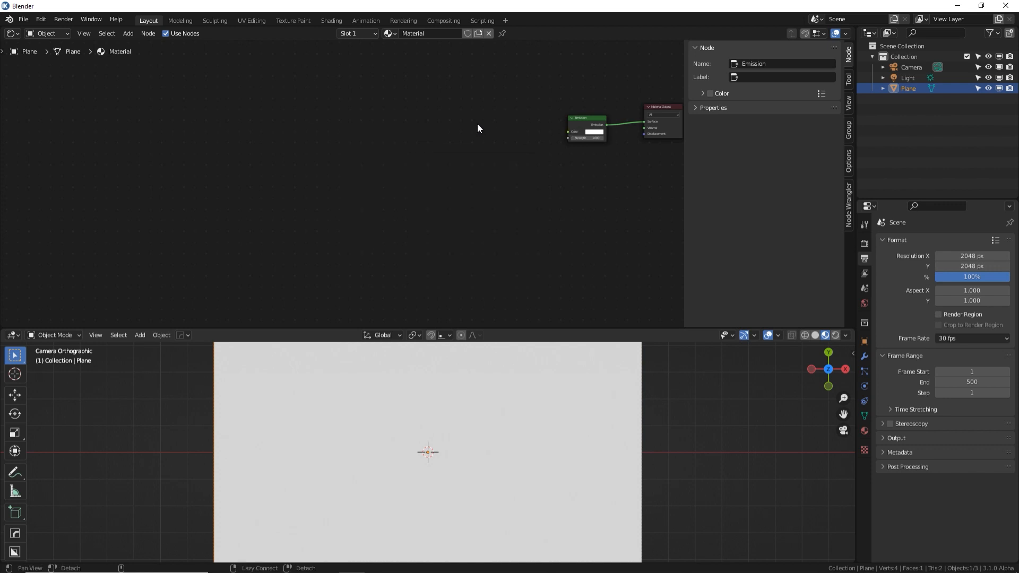
- Hide the Shader Editor's sidebar and make free space beside the Emission node
{"action": "key", "text": "n"}
{"action": "middle_click_drag", "start_coordinate": [477, 125], "coordinate": [504, 113]}
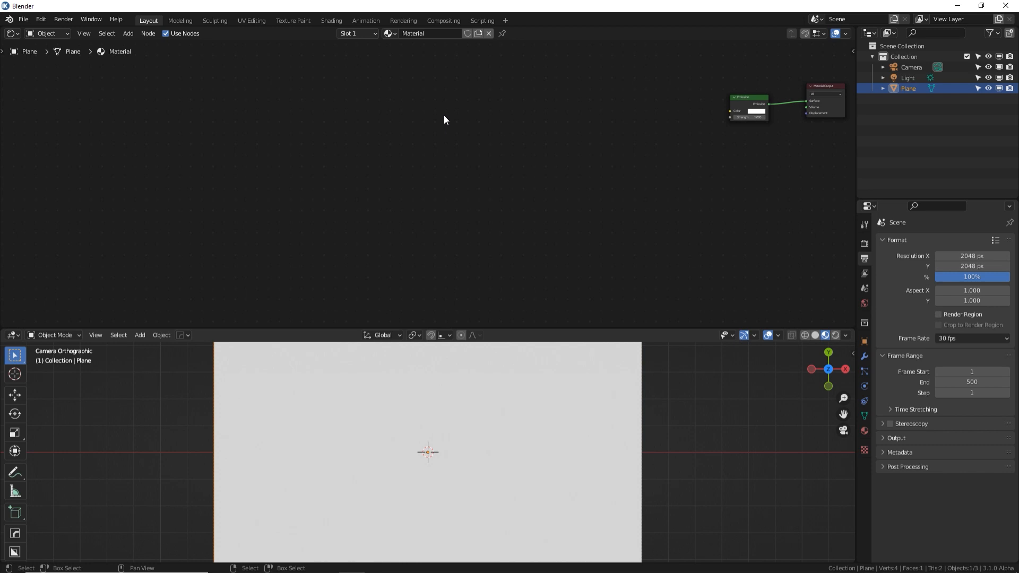
{"action": "middle_click_drag", "start_coordinate": [444, 119], "coordinate": [446, 84]}
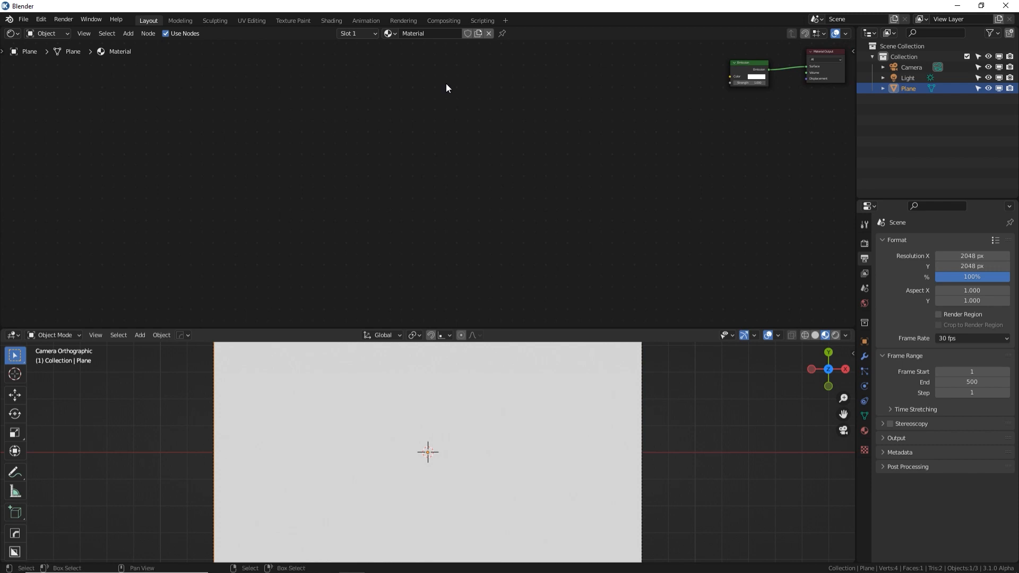
- Add a Checker Texture node in the free space to the left of the Emission node
{"action": "key", "text": "shift+a"}
{"action": "left_click", "coordinate": [278, 72]}
{"action": "type", "text": "ch"}
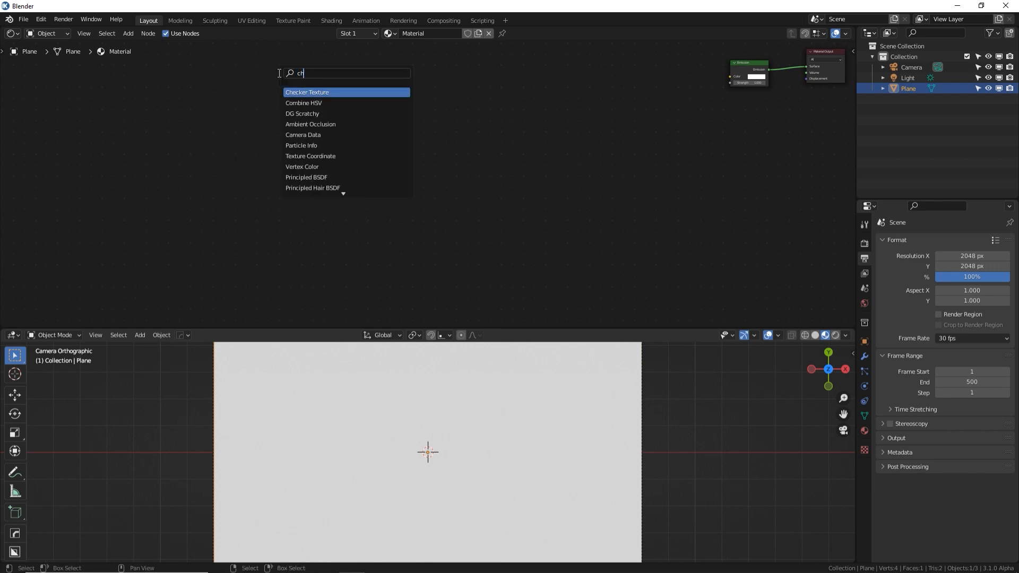
{"action": "type", "text": "eck"}
{"action": "left_click", "coordinate": [303, 93]}
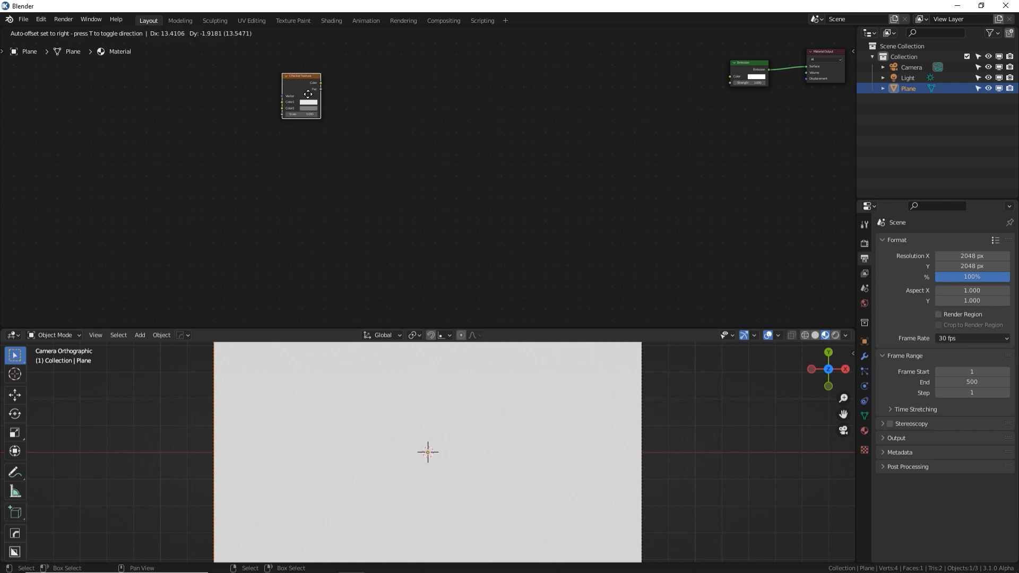
{"action": "left_click", "coordinate": [381, 127]}
- Connect the Checker Texture's Color output to the Emission node's Color input
{"action": "scroll", "coordinate": [380, 112], "scroll_direction": "up", "scroll_amount": 4}
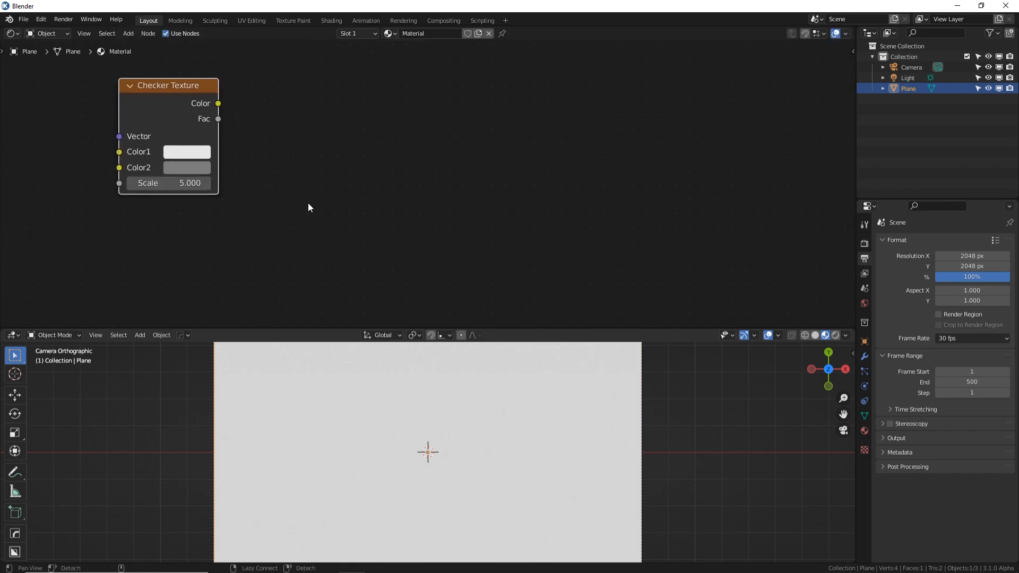
{"action": "scroll", "coordinate": [245, 154], "scroll_direction": "down", "scroll_amount": 4}
{"action": "middle_click_drag", "start_coordinate": [368, 159], "coordinate": [153, 136]}
{"action": "scroll", "coordinate": [153, 136], "scroll_direction": "down", "scroll_amount": 1}
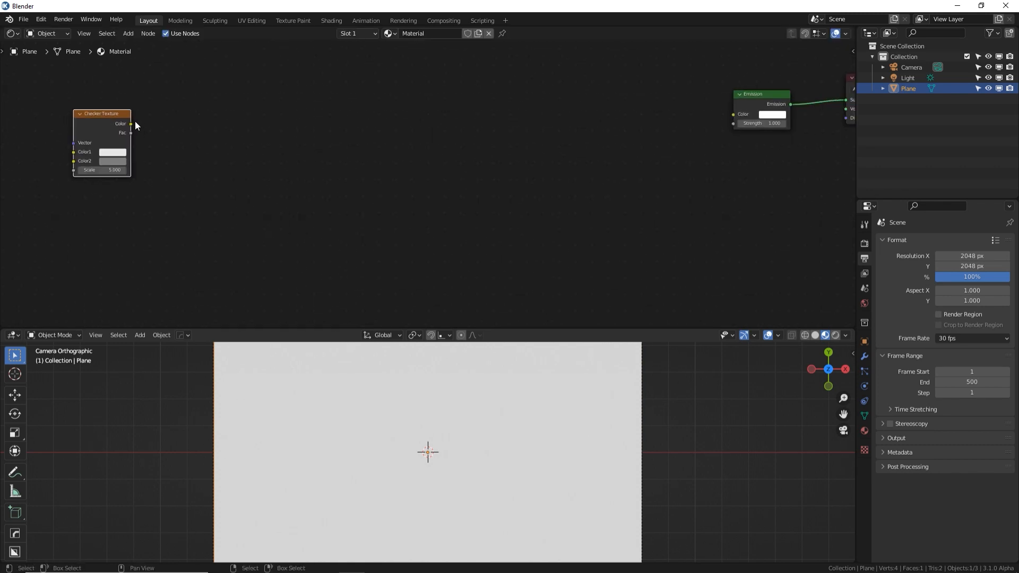
{"action": "left_click_drag", "start_coordinate": [131, 123], "coordinate": [734, 113]}
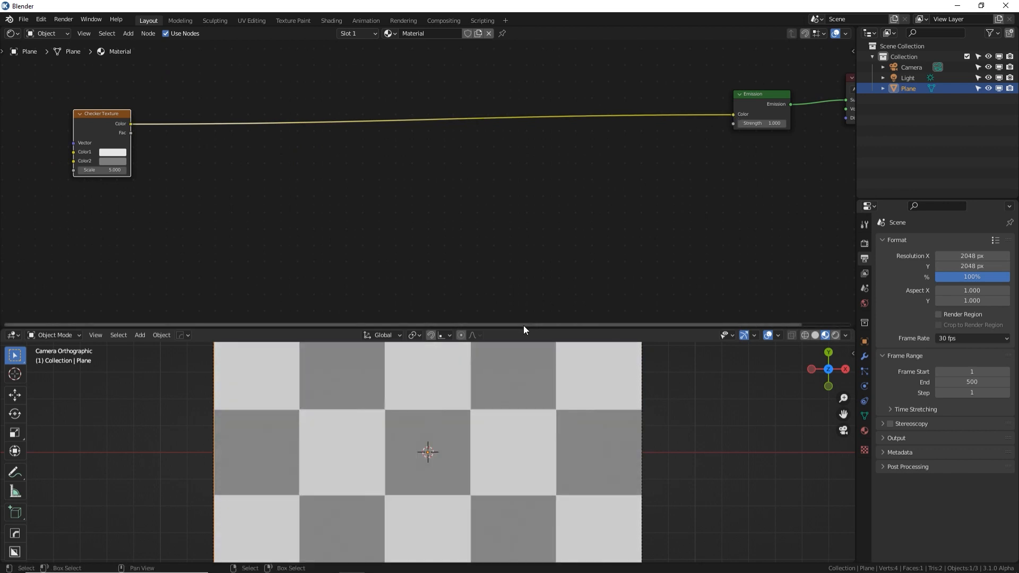
{"action": "scroll", "coordinate": [495, 409], "scroll_direction": "down", "scroll_amount": 5}
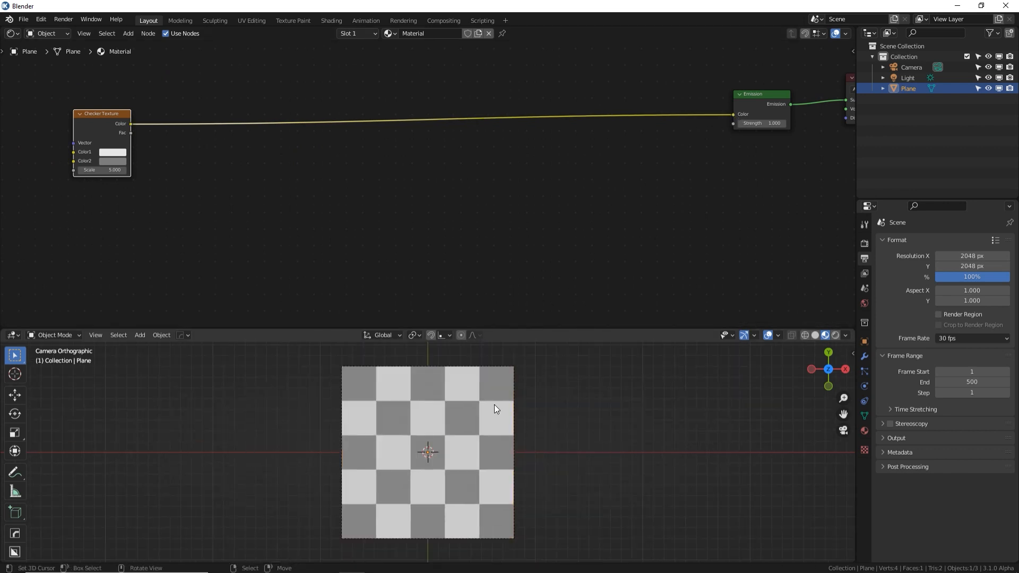
{"action": "scroll", "coordinate": [494, 405], "scroll_direction": "up", "scroll_amount": 6}
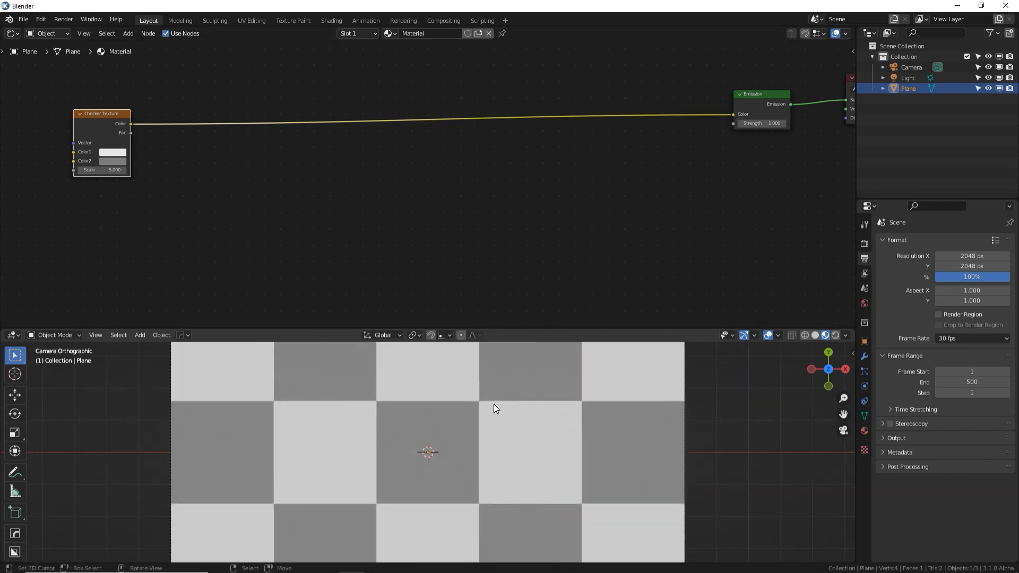
{"action": "scroll", "coordinate": [325, 157], "scroll_direction": "down", "scroll_amount": 1}
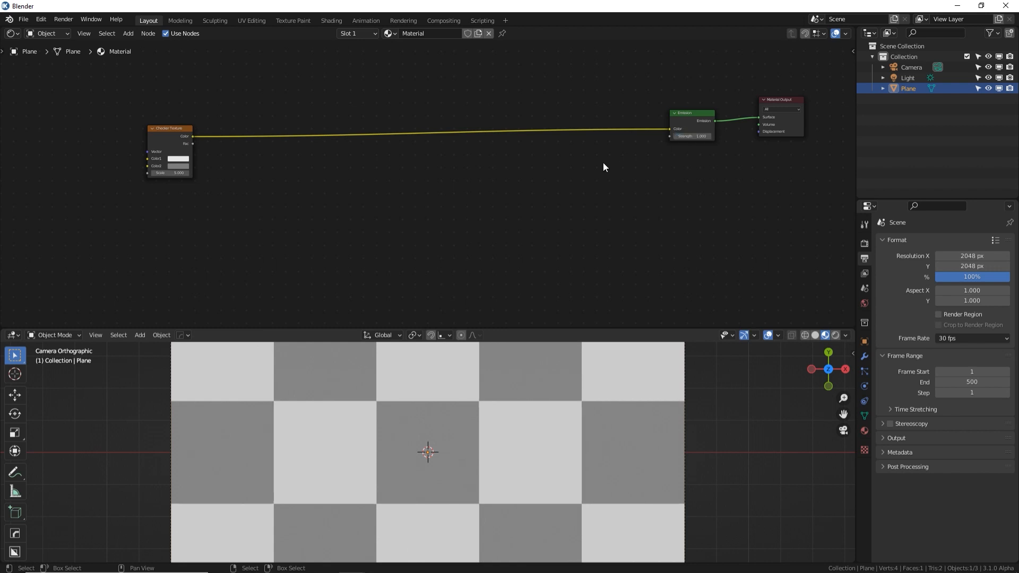
- Insert a MixRGB node into the link between the Checker Texture and the Emission node, close to the checker
{"action": "key", "text": "shift+a"}
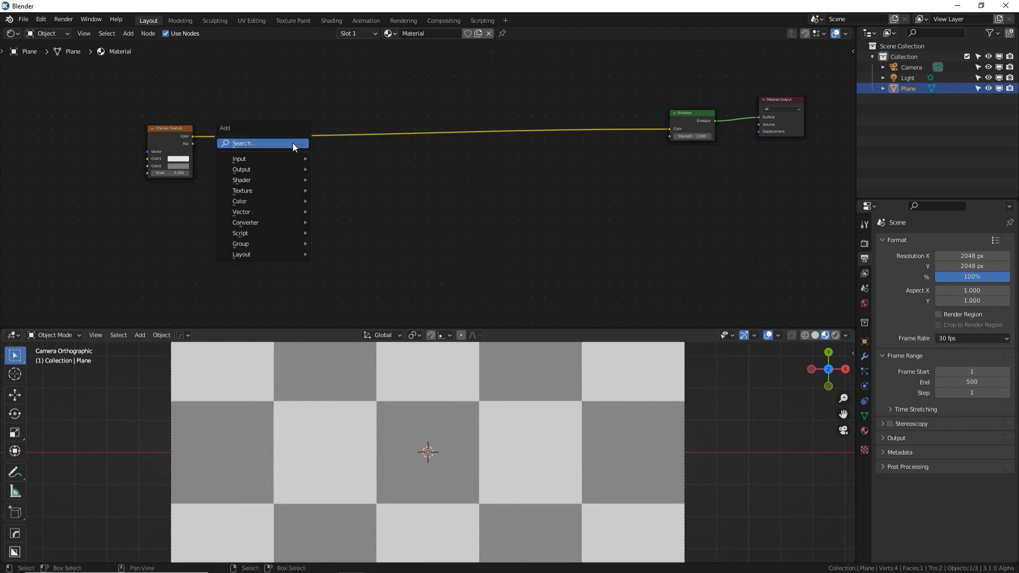
{"action": "left_click", "coordinate": [292, 143]}
{"action": "type", "text": "mix"}
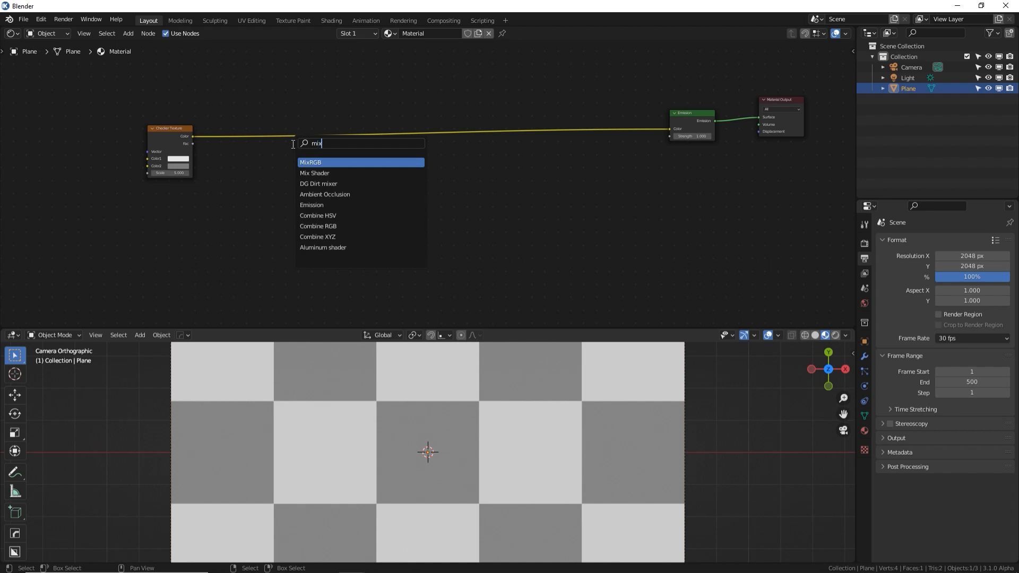
{"action": "left_click", "coordinate": [318, 162]}
{"action": "left_click", "coordinate": [259, 141]}
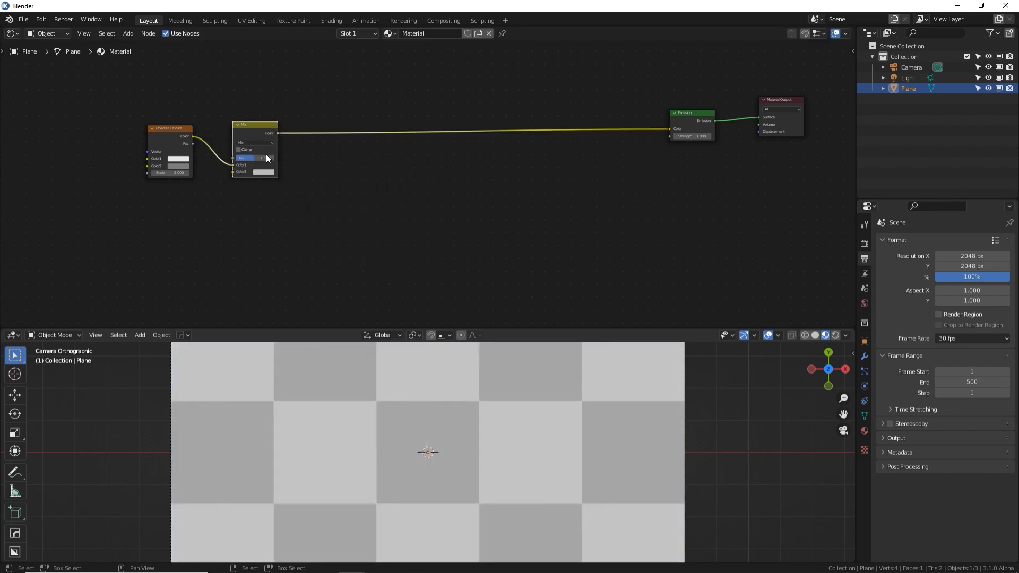
- Set the Checker Texture's Scale to 2
{"action": "left_click", "coordinate": [170, 177]}
{"action": "left_click_drag", "start_coordinate": [244, 199], "coordinate": [300, 213], "text": "alt"}
{"action": "scroll", "coordinate": [273, 199], "scroll_direction": "up", "scroll_amount": 2}
{"action": "left_click_drag", "start_coordinate": [276, 179], "coordinate": [301, 149], "text": "alt"}
{"action": "double_click", "coordinate": [220, 153]}
{"action": "type", "text": "2"}
{"action": "key", "text": "Return"}
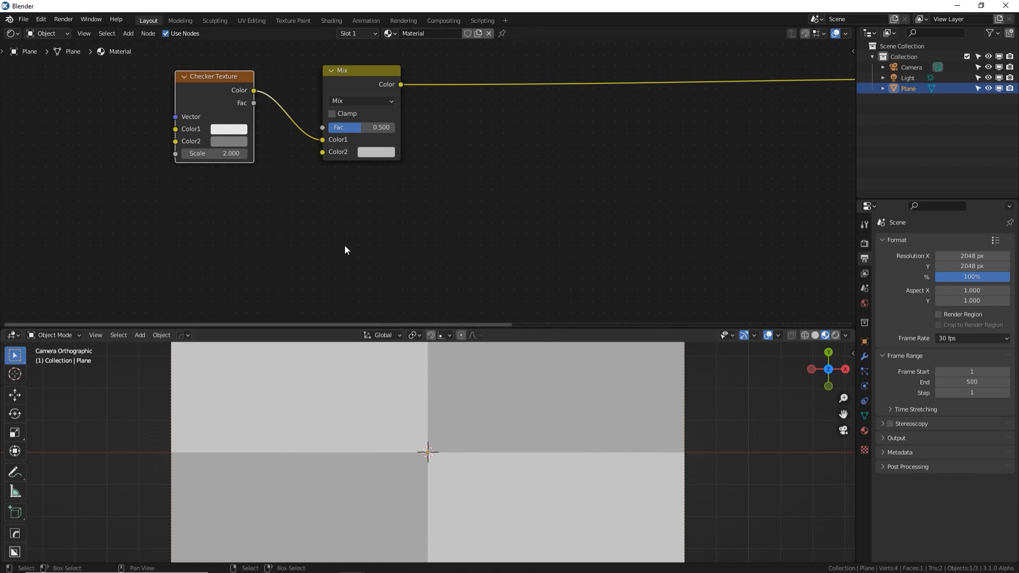
- Duplicate the Checker Texture and Mix pair below, connecting the copied checker to the first Mix's Color2 and the first Mix's output to the copied Mix's Color1
{"action": "left_click_drag", "start_coordinate": [333, 209], "coordinate": [285, 194], "text": "alt"}
{"action": "scroll", "coordinate": [284, 194], "scroll_direction": "down", "scroll_amount": 1}
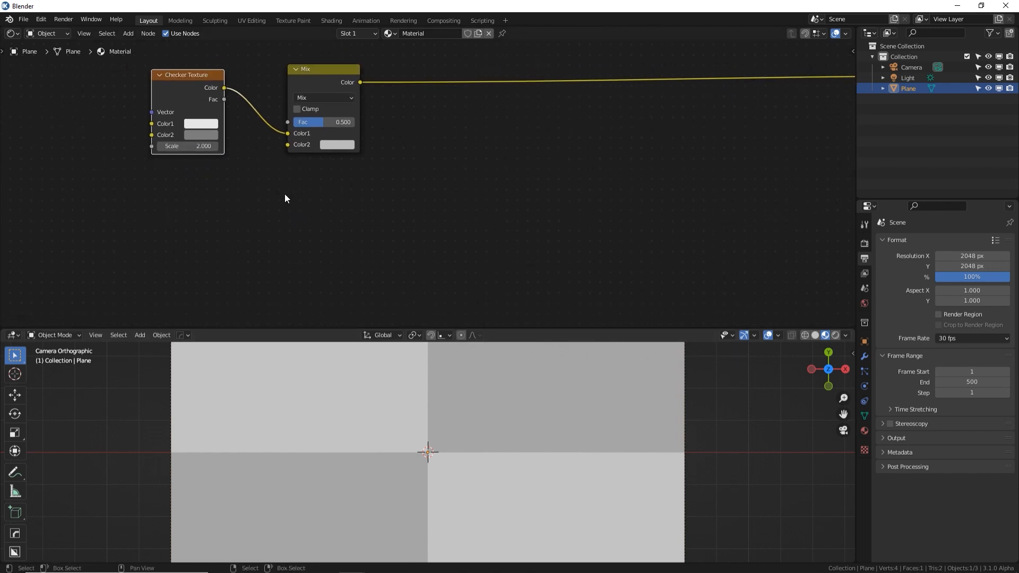
{"action": "scroll", "coordinate": [284, 193], "scroll_direction": "down", "scroll_amount": 3}
{"action": "middle_click_drag", "start_coordinate": [272, 188], "coordinate": [244, 166]}
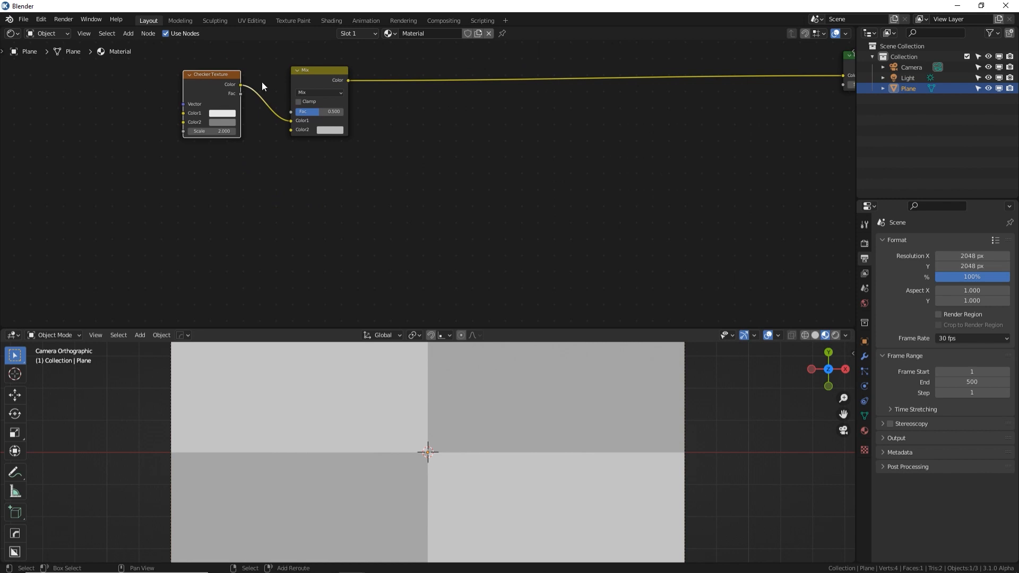
{"action": "left_click", "coordinate": [308, 78], "text": "shift"}
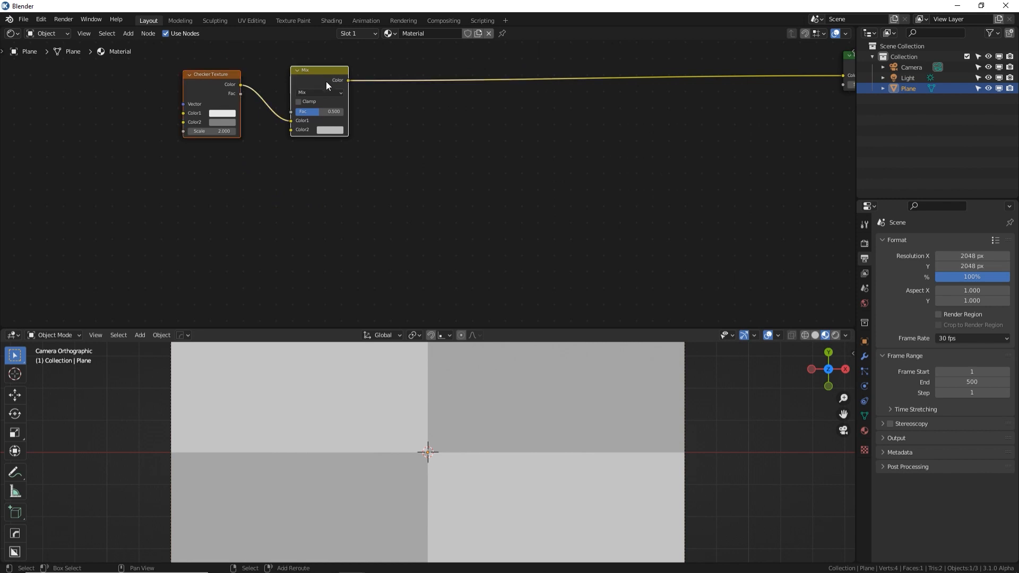
{"action": "key", "text": "shift+d"}
{"action": "left_click", "coordinate": [329, 176]}
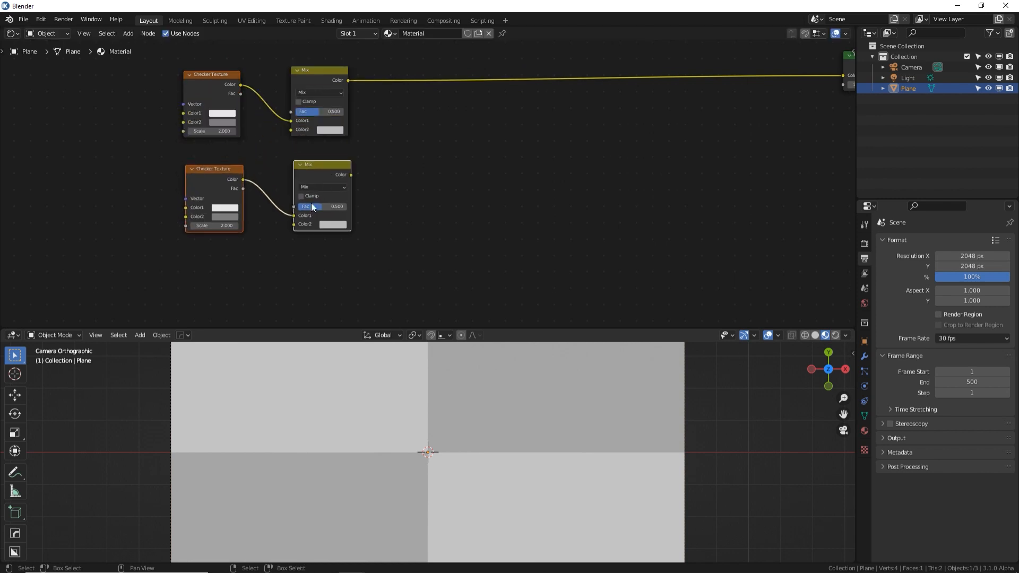
{"action": "left_click_drag", "start_coordinate": [294, 217], "coordinate": [291, 130]}
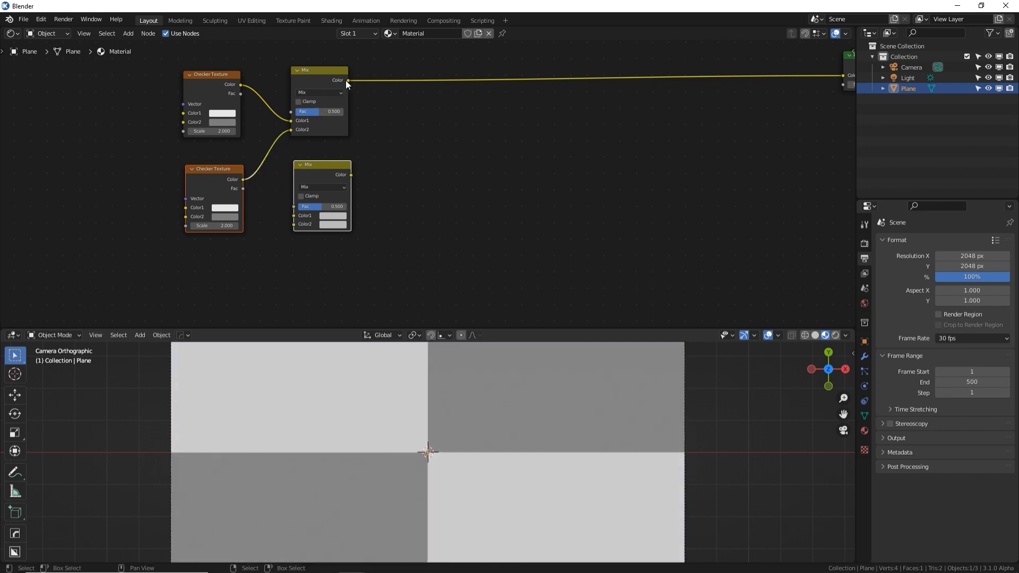
{"action": "left_click_drag", "start_coordinate": [347, 80], "coordinate": [293, 215]}
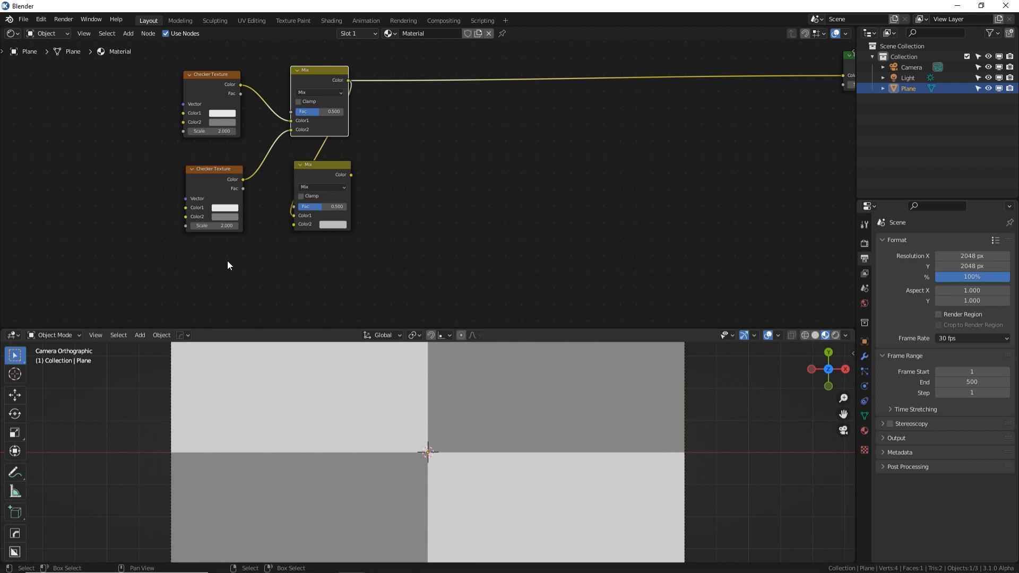
- Duplicate the second checker and Mix as a third row, linking the new checker to the second Mix's Color2 and that Mix to the third Mix's Color1
{"action": "middle_click_drag", "start_coordinate": [330, 263], "coordinate": [312, 228]}
{"action": "left_click", "coordinate": [205, 144]}
{"action": "left_click", "coordinate": [294, 139], "text": "shift"}
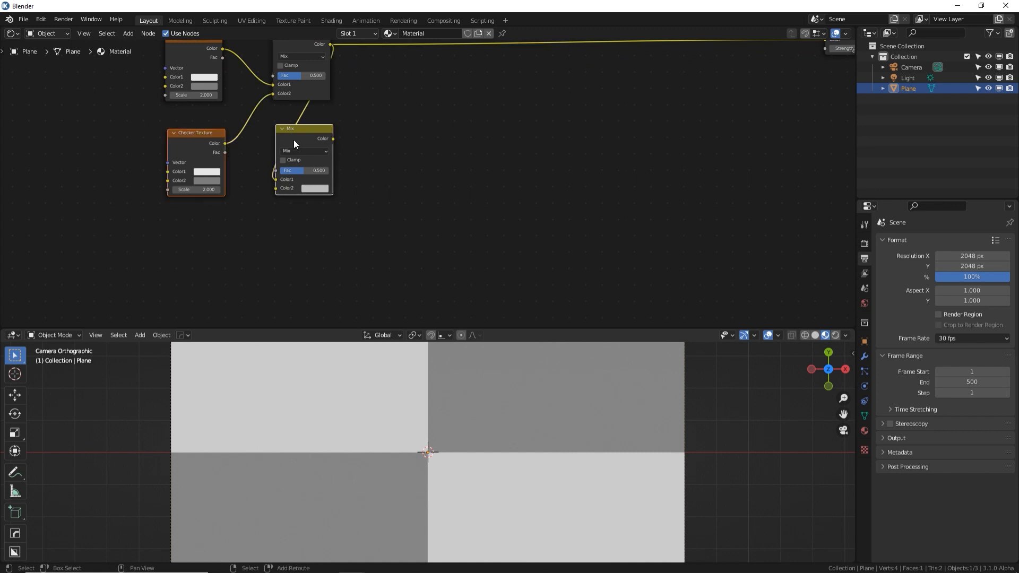
{"action": "key", "text": "shift+d"}
{"action": "left_click", "coordinate": [365, 193]}
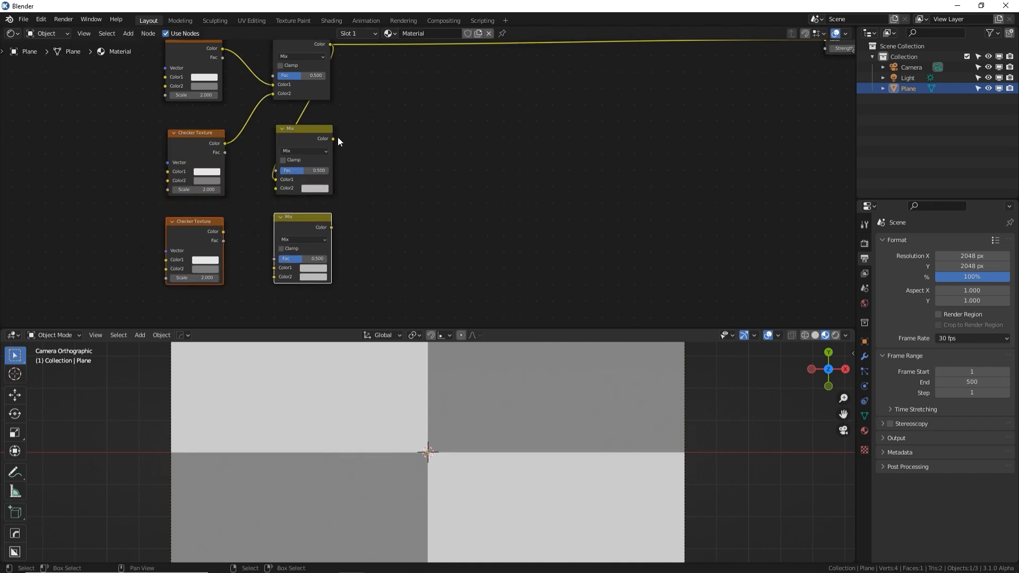
{"action": "left_click_drag", "start_coordinate": [335, 139], "coordinate": [280, 267]}
{"action": "left_click_drag", "start_coordinate": [224, 231], "coordinate": [280, 189]}
- Spread out the second and third Mix nodes and connect a duplicated fourth Checker Texture to the third Mix's Color2
{"action": "left_click_drag", "start_coordinate": [298, 131], "coordinate": [388, 78]}
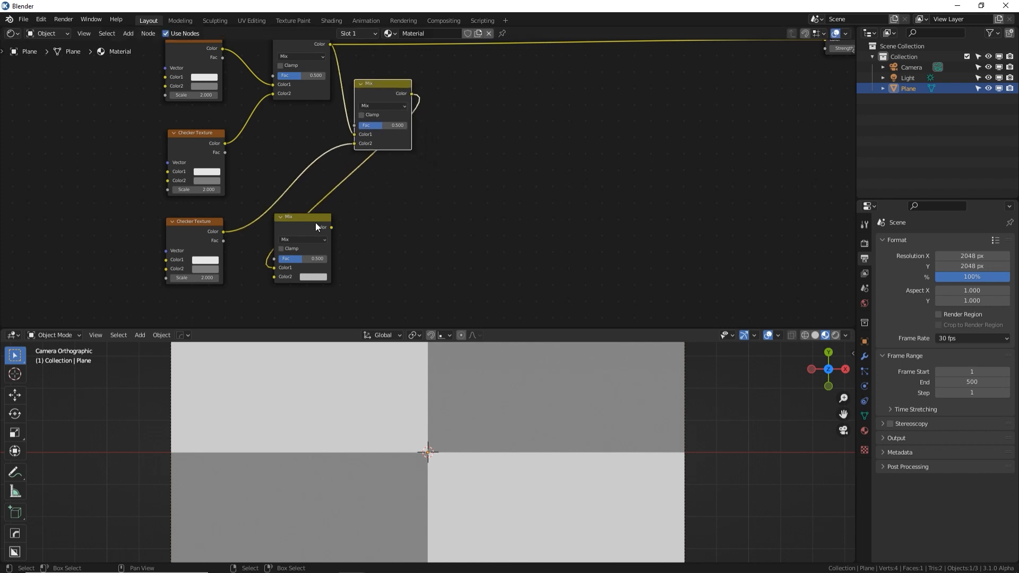
{"action": "left_click_drag", "start_coordinate": [316, 221], "coordinate": [462, 187]}
{"action": "left_click", "coordinate": [206, 234]}
{"action": "key", "text": "shift+d"}
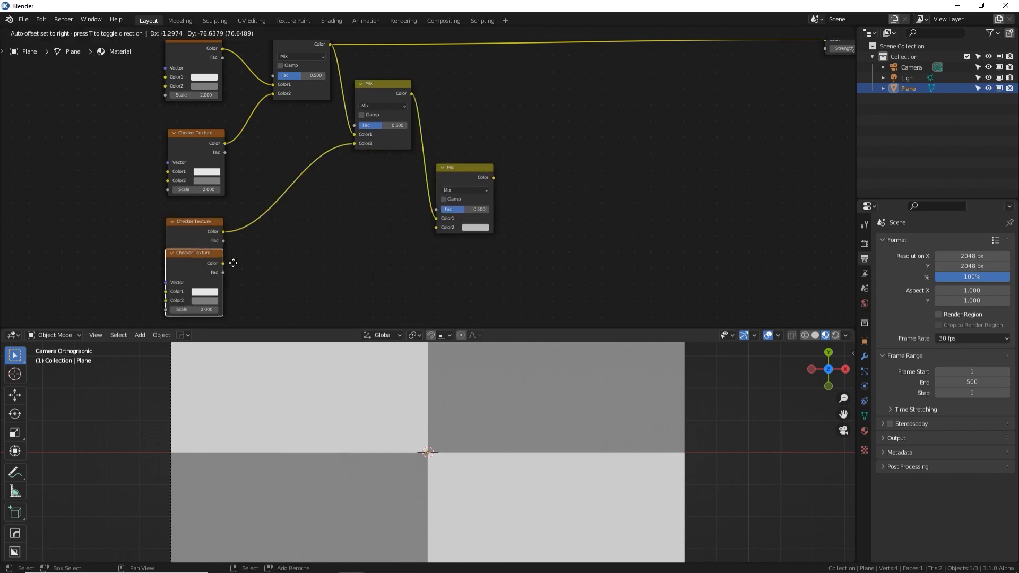
{"action": "left_click", "coordinate": [230, 320]}
{"action": "middle_click_drag", "start_coordinate": [237, 284], "coordinate": [226, 237]}
{"action": "left_click_drag", "start_coordinate": [211, 270], "coordinate": [425, 179]}
- Arrange the three Mix nodes in a vertical column beside the Checker Texture nodes
{"action": "scroll", "coordinate": [425, 180], "scroll_direction": "down", "scroll_amount": 2}
{"action": "middle_click_drag", "start_coordinate": [373, 173], "coordinate": [390, 98]}
{"action": "left_click_drag", "start_coordinate": [370, 102], "coordinate": [307, 129]}
{"action": "left_click_drag", "start_coordinate": [442, 159], "coordinate": [311, 187]}
{"action": "middle_click_drag", "start_coordinate": [340, 221], "coordinate": [346, 141]}
{"action": "left_click_drag", "start_coordinate": [343, 121], "coordinate": [340, 150]}
{"action": "middle_click_drag", "start_coordinate": [344, 60], "coordinate": [354, 103]}
{"action": "left_click_drag", "start_coordinate": [353, 103], "coordinate": [350, 127]}
{"action": "middle_click_drag", "start_coordinate": [357, 146], "coordinate": [358, 211]}
{"action": "mouse_move", "coordinate": [351, 80]}
{"action": "left_mouse_down"}
{"action": "mouse_move", "coordinate": [354, 109]}
{"action": "mouse_move", "coordinate": [354, 100]}
{"action": "left_mouse_up"}
{"action": "middle_click_drag", "start_coordinate": [376, 187], "coordinate": [375, 98]}
- Duplicate the lowest Checker Texture and Mix pair three times, stacking the copies at even spacing below
{"action": "left_click", "coordinate": [338, 171]}
{"action": "left_click", "coordinate": [266, 219]}
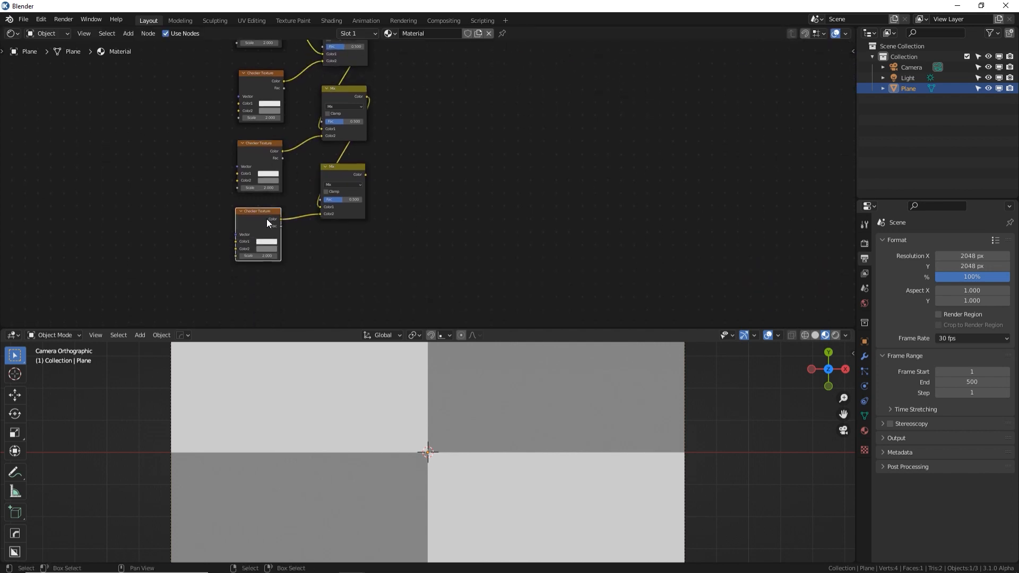
{"action": "middle_click_drag", "start_coordinate": [266, 218], "coordinate": [258, 205]}
{"action": "left_click", "coordinate": [347, 152], "text": "shift"}
{"action": "key", "text": "shift+d"}
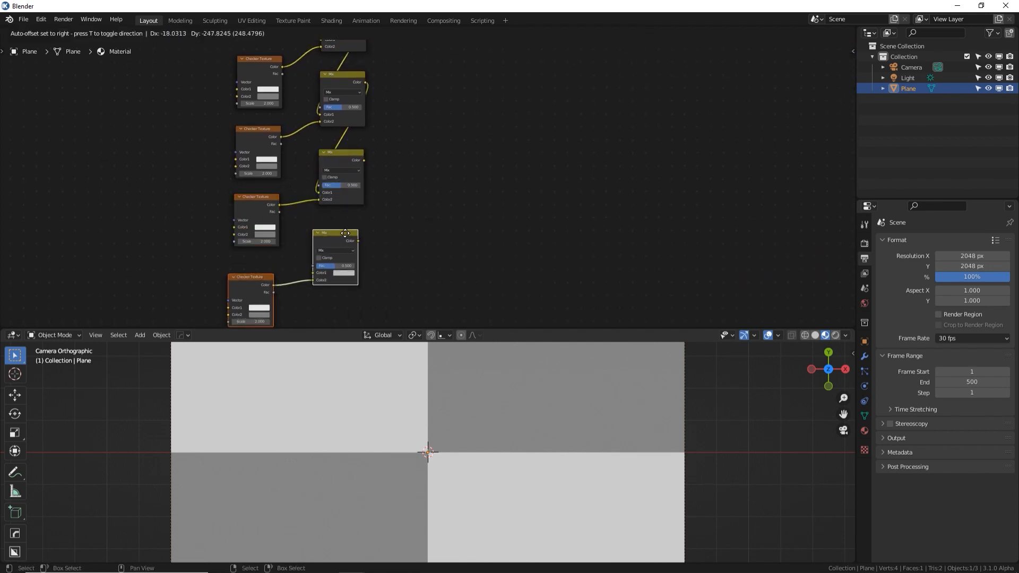
{"action": "left_click", "coordinate": [348, 224]}
{"action": "middle_click_drag", "start_coordinate": [358, 206], "coordinate": [360, 90]}
{"action": "key", "text": "shift+r"}
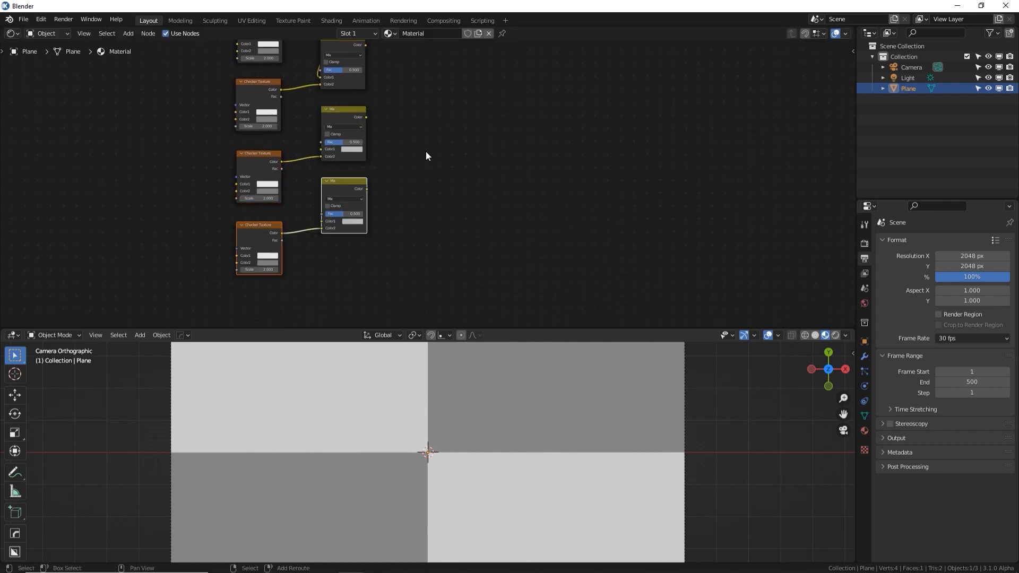
{"action": "key", "text": "shift+r"}
- Chain the three new Mix nodes by connecting each preceding Mix's Color output to the Color1 input of the Mix below it
{"action": "middle_click_drag", "start_coordinate": [417, 186], "coordinate": [438, 60]}
{"action": "scroll", "coordinate": [394, 173], "scroll_direction": "up", "scroll_amount": 2}
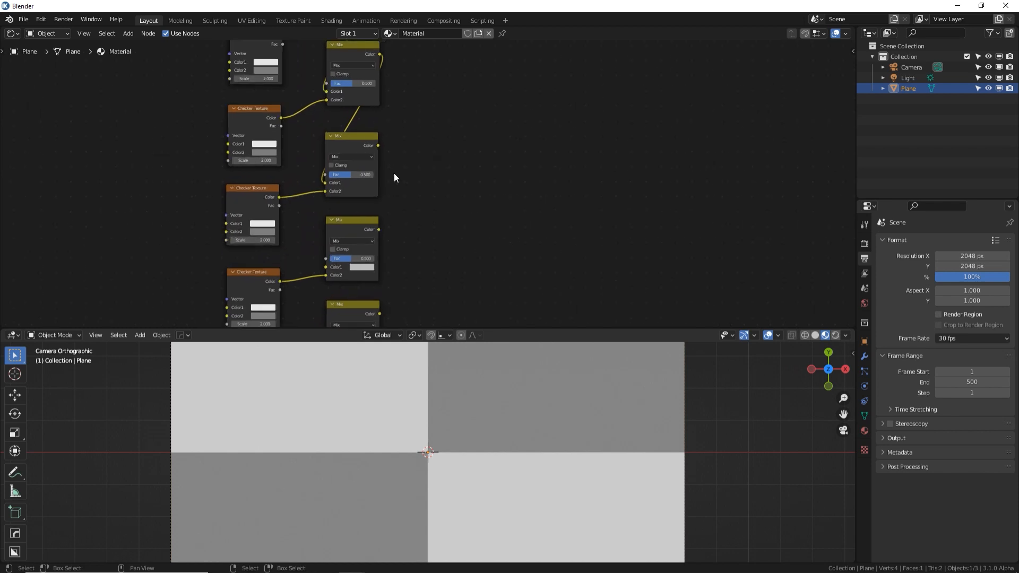
{"action": "middle_click_drag", "start_coordinate": [395, 139], "coordinate": [400, 117]}
{"action": "left_click_drag", "start_coordinate": [384, 118], "coordinate": [333, 241]}
{"action": "middle_click_drag", "start_coordinate": [333, 248], "coordinate": [333, 126]}
{"action": "left_click_drag", "start_coordinate": [384, 80], "coordinate": [386, 131], "text": "alt"}
{"action": "mouse_move", "coordinate": [387, 131]}
{"action": "left_mouse_down"}
{"action": "mouse_move", "coordinate": [368, 245]}
{"action": "mouse_move", "coordinate": [334, 251]}
{"action": "mouse_move", "coordinate": [384, 132]}
{"action": "left_mouse_up"}
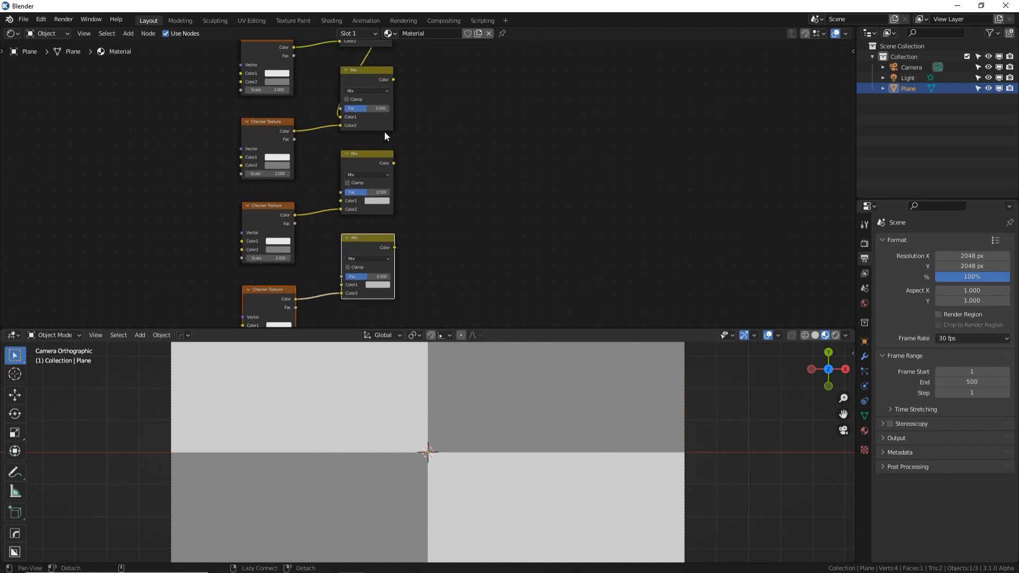
{"action": "left_click", "coordinate": [397, 164]}
{"action": "left_click_drag", "start_coordinate": [393, 79], "coordinate": [345, 200]}
{"action": "middle_click_drag", "start_coordinate": [394, 164], "coordinate": [385, 100]}
{"action": "left_click_drag", "start_coordinate": [385, 100], "coordinate": [340, 221]}
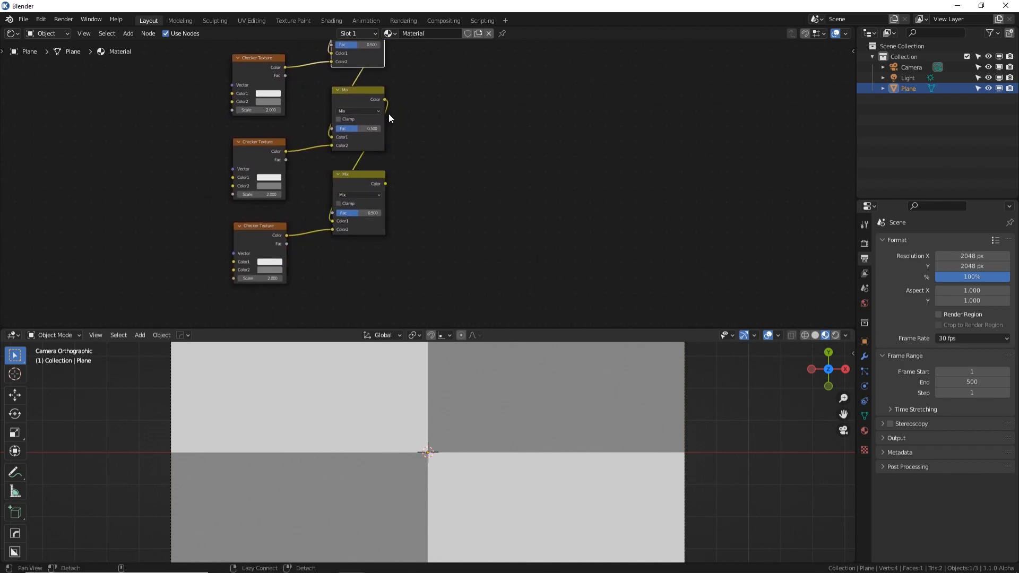
- Set the Scale of the second Checker Texture to 4 and of the third one to 8
{"action": "middle_click_drag", "start_coordinate": [389, 114], "coordinate": [419, 59]}
{"action": "middle_click_drag", "start_coordinate": [432, 144], "coordinate": [450, 206]}
{"action": "scroll", "coordinate": [378, 228], "scroll_direction": "up", "scroll_amount": 3}
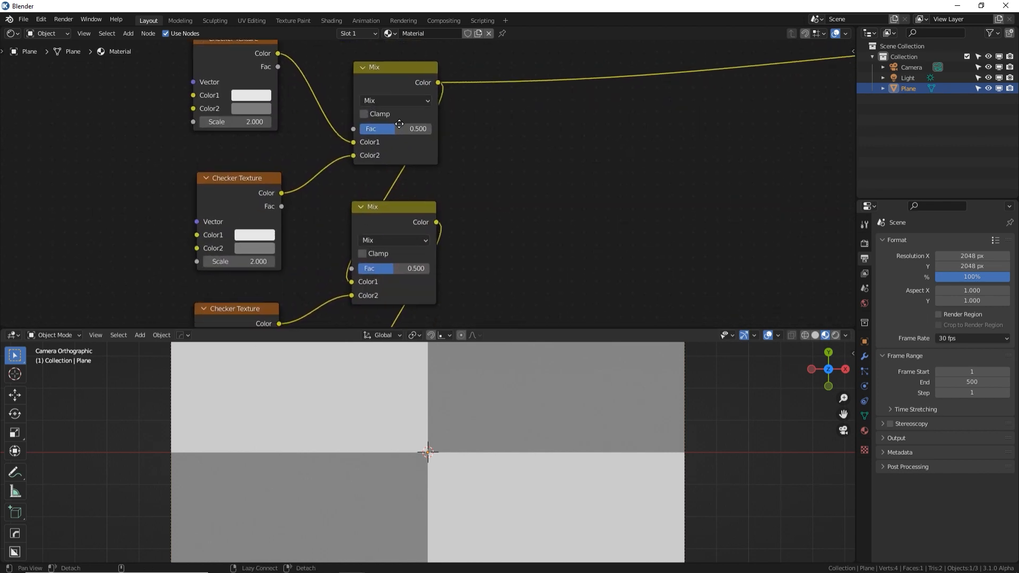
{"action": "double_click", "coordinate": [306, 195]}
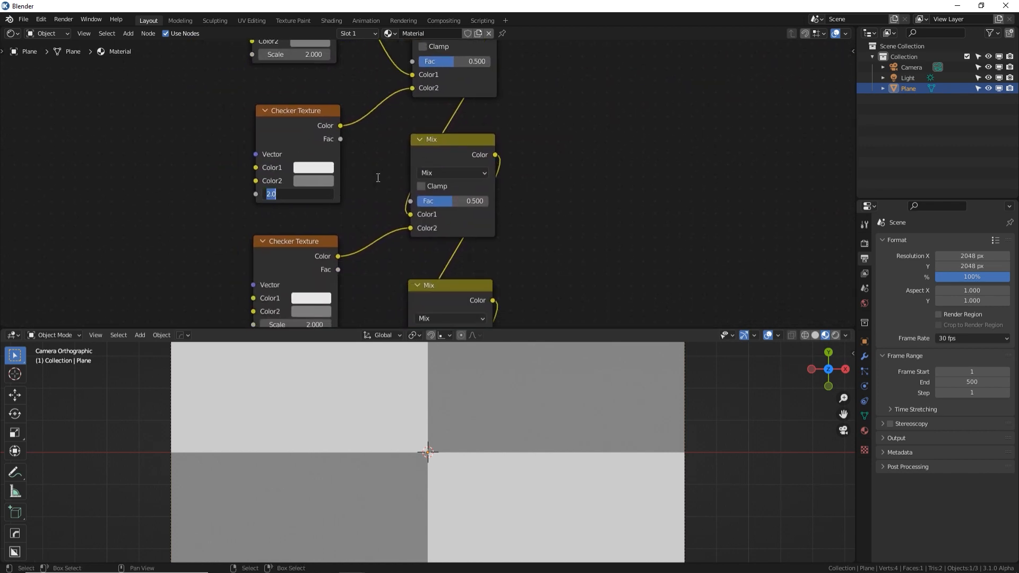
{"action": "type", "text": "4"}
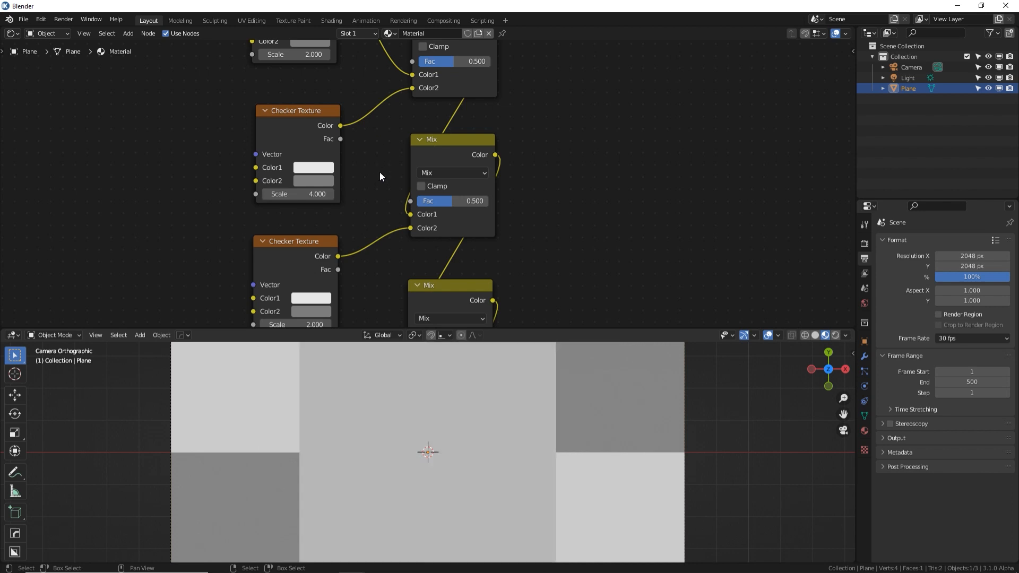
{"action": "key", "text": "Return"}
{"action": "middle_click_drag", "start_coordinate": [344, 187], "coordinate": [358, 170]}
{"action": "double_click", "coordinate": [308, 218]}
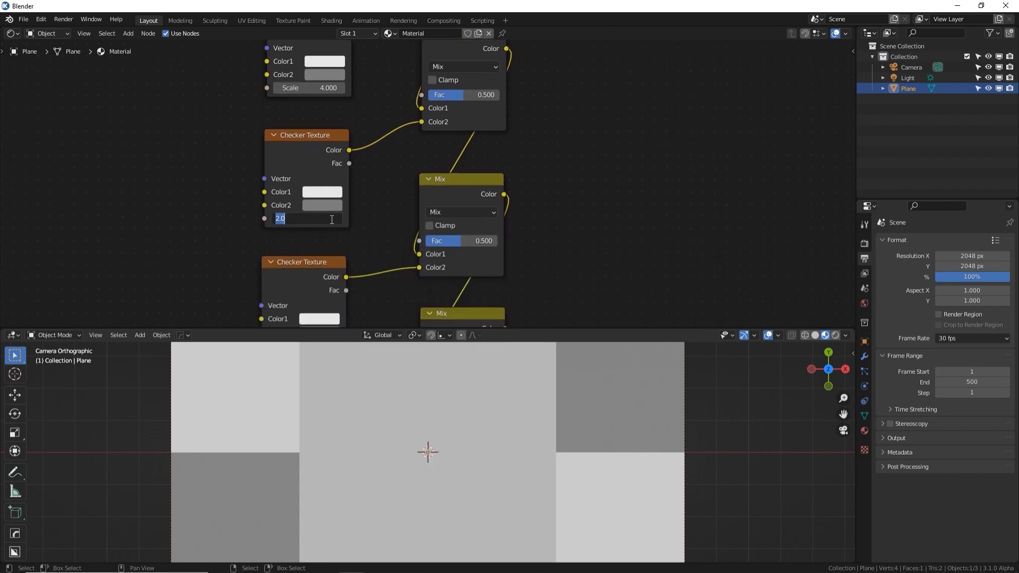
{"action": "type", "text": "8"}
{"action": "key", "text": "Return"}
- Set the Scale of the fourth Checker Texture to 16 and of the fifth one to 32
{"action": "middle_click_drag", "start_coordinate": [371, 221], "coordinate": [375, 139]}
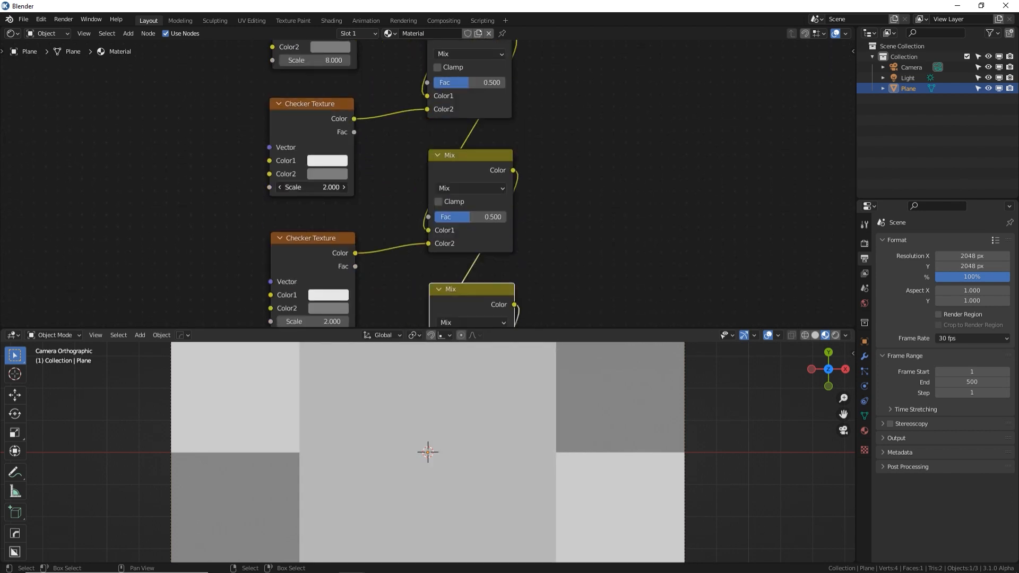
{"action": "double_click", "coordinate": [324, 186]}
{"action": "type", "text": "16"}
{"action": "key", "text": "Return"}
{"action": "middle_click_drag", "start_coordinate": [376, 227], "coordinate": [366, 127]}
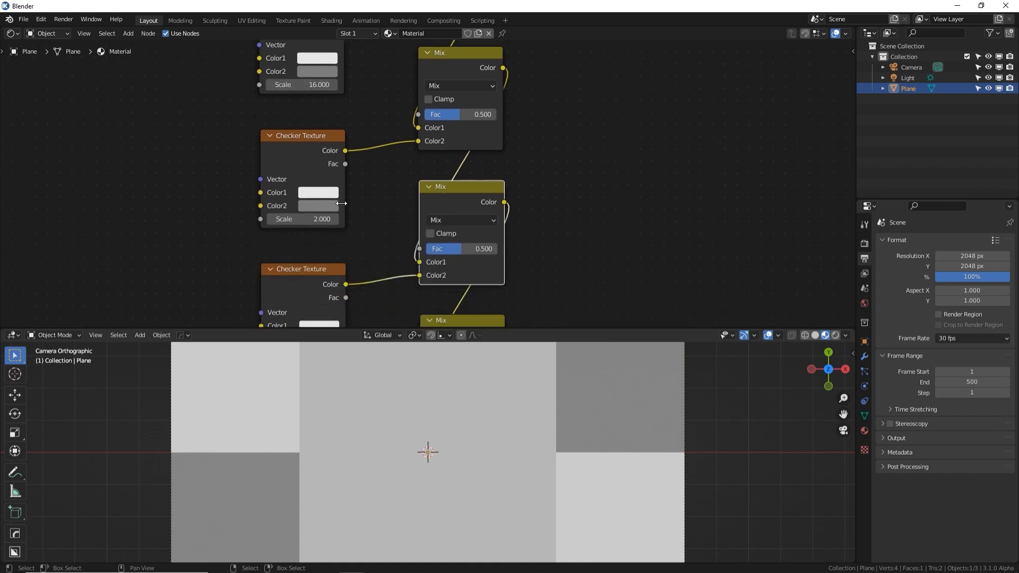
{"action": "double_click", "coordinate": [314, 218]}
{"action": "type", "text": "32"}
{"action": "key", "text": "Return"}
{"action": "middle_click_drag", "start_coordinate": [387, 249], "coordinate": [378, 123]}
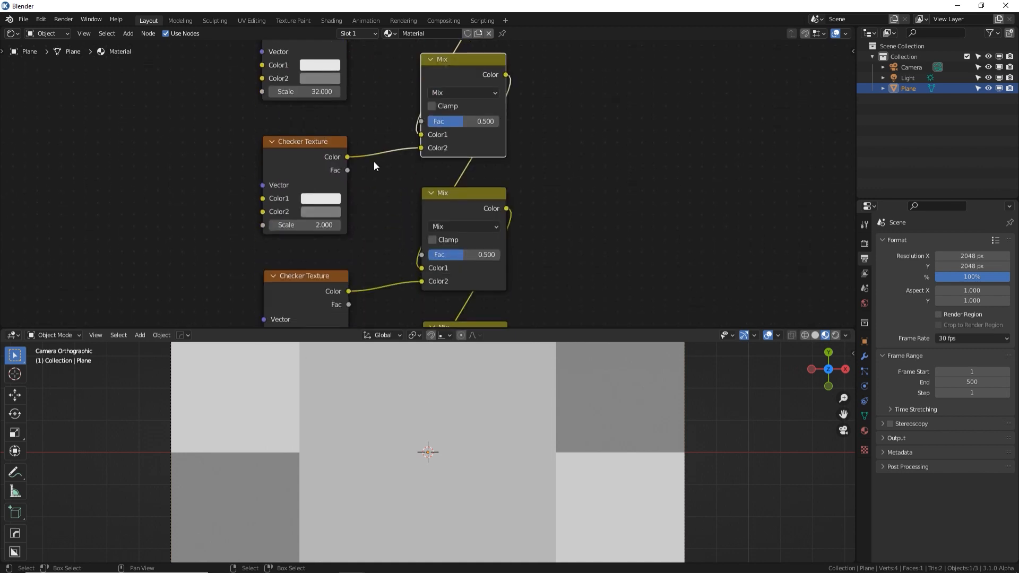
- Set the Scale of the sixth Checker Texture to 64 and of the seventh one to 128
{"action": "double_click", "coordinate": [319, 225]}
{"action": "type", "text": "64"}
{"action": "key", "text": "Return"}
{"action": "middle_click_drag", "start_coordinate": [342, 237], "coordinate": [348, 100]}
{"action": "double_click", "coordinate": [329, 221]}
{"action": "type", "text": "128"}
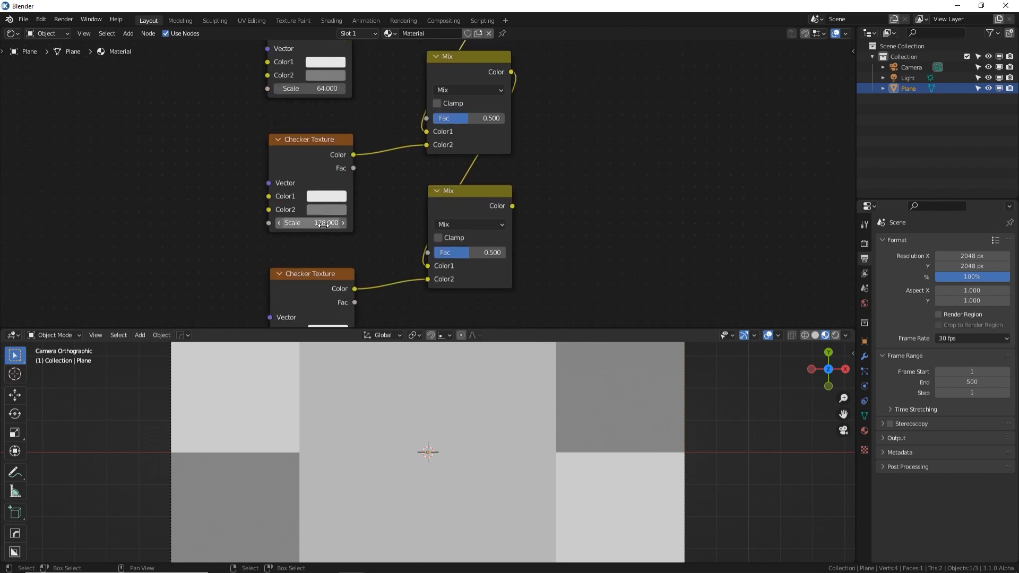
{"action": "key", "text": "Return"}
- Set the Scale of the eighth, lowest Checker Texture to 256
{"action": "middle_click_drag", "start_coordinate": [372, 209], "coordinate": [381, 86]}
{"action": "double_click", "coordinate": [329, 234]}
{"action": "type", "text": "256"}
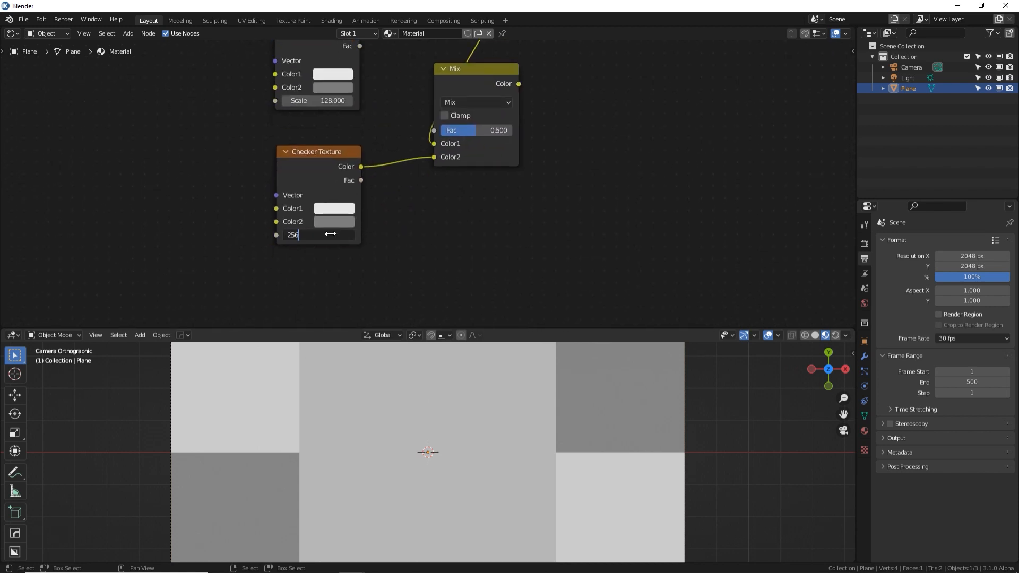
{"action": "key", "text": "Return"}
{"action": "scroll", "coordinate": [410, 187], "scroll_direction": "down", "scroll_amount": 2}
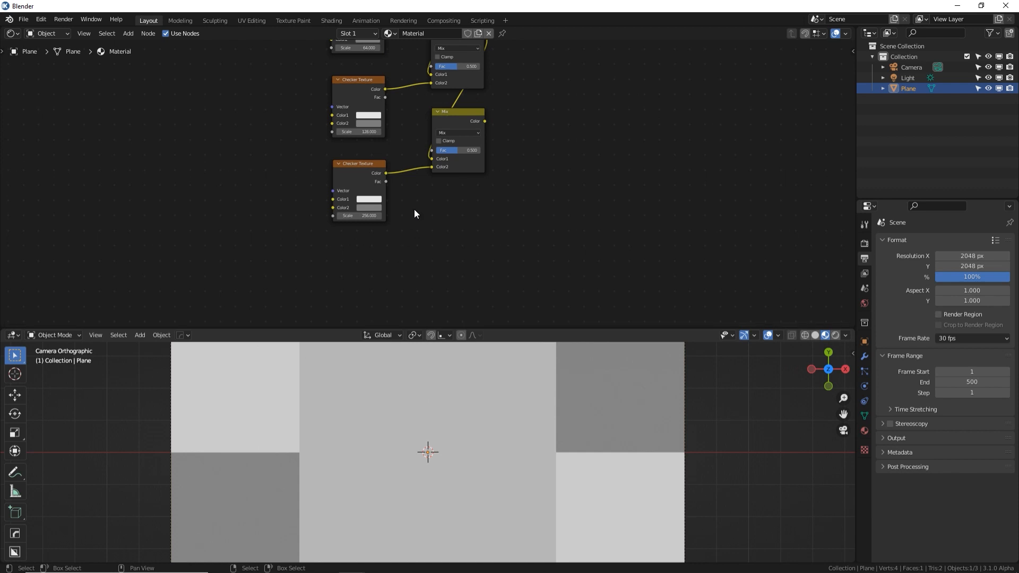
- Preview the first two Mix nodes in turn and vary their factors to inspect how the checker patterns blend
{"action": "middle_click_drag", "start_coordinate": [417, 189], "coordinate": [360, 247]}
{"action": "scroll", "coordinate": [474, 134], "scroll_direction": "down", "scroll_amount": 3}
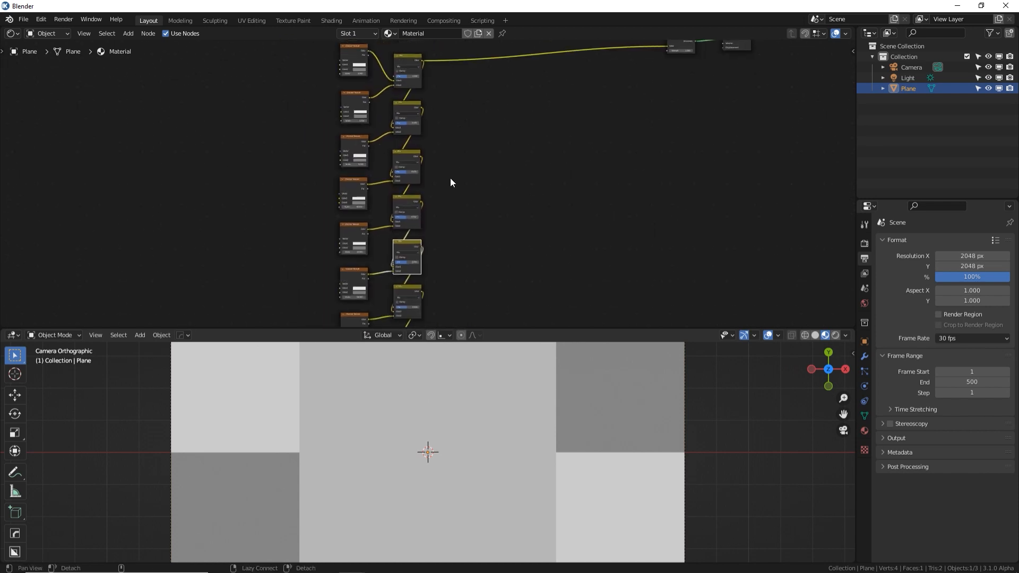
{"action": "mouse_move", "coordinate": [450, 178]}
{"action": "middle_mouse_down"}
{"action": "mouse_move", "coordinate": [457, 280]}
{"action": "mouse_move", "coordinate": [445, 168]}
{"action": "middle_mouse_up"}
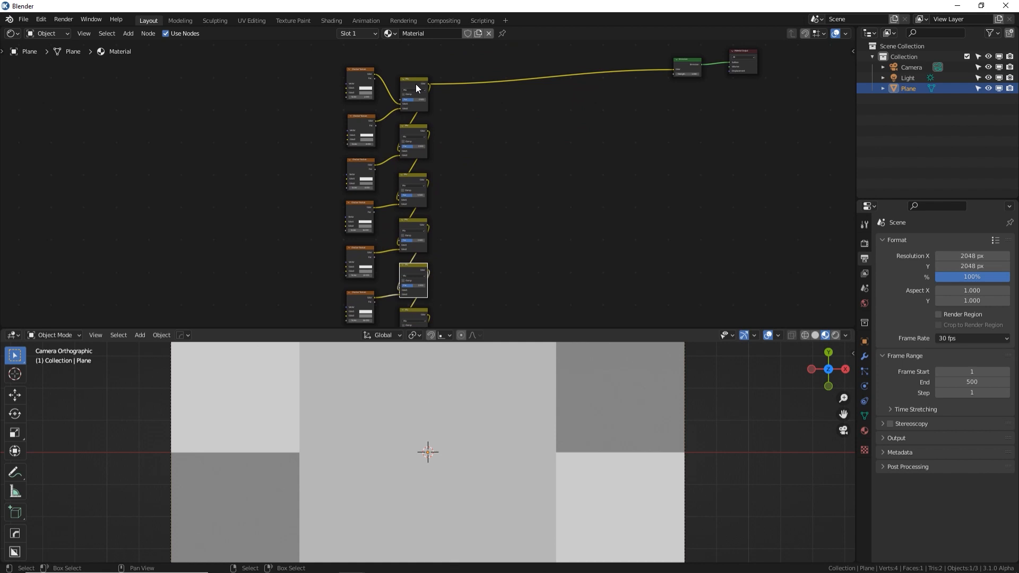
{"action": "scroll", "coordinate": [494, 380], "scroll_direction": "down", "scroll_amount": 3}
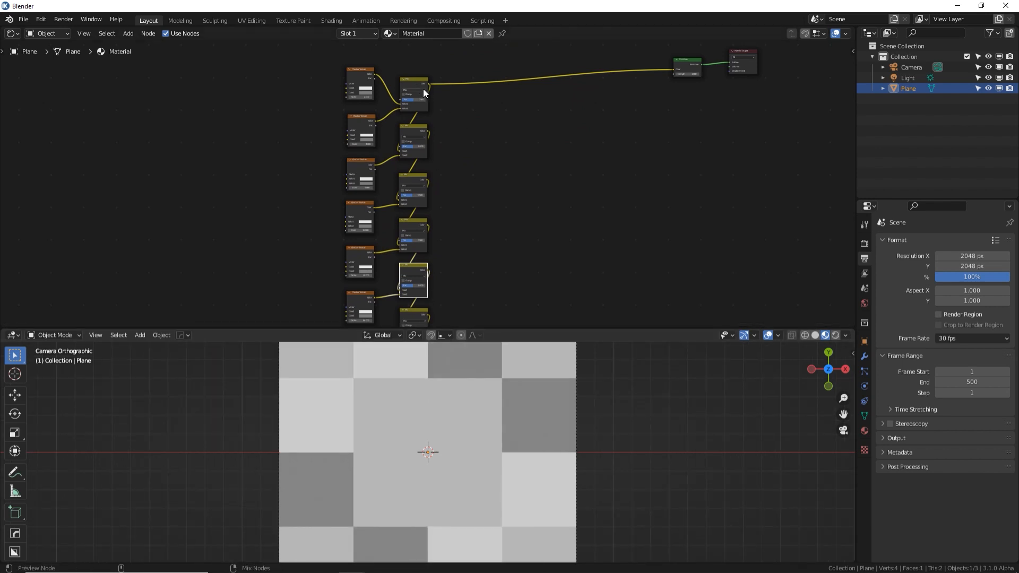
{"action": "left_click", "coordinate": [421, 85], "text": "ctrl+shift"}
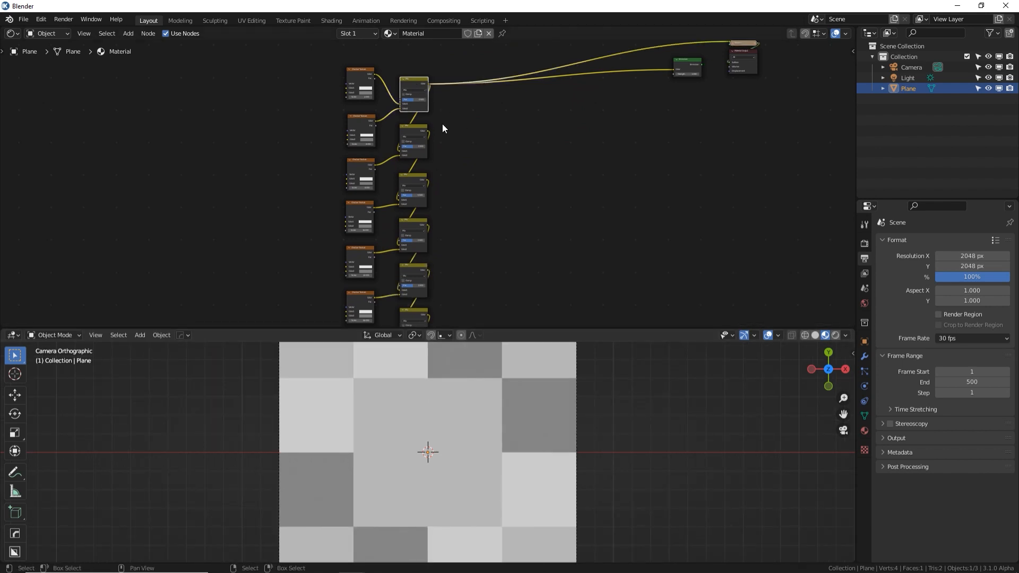
{"action": "mouse_move", "coordinate": [420, 100]}
{"action": "left_mouse_down"}
{"action": "mouse_move", "coordinate": [398, 99]}
{"action": "mouse_move", "coordinate": [425, 100]}
{"action": "left_mouse_up"}
{"action": "key", "text": "ctrl+z"}
{"action": "left_click", "coordinate": [416, 133], "text": "ctrl+shift"}
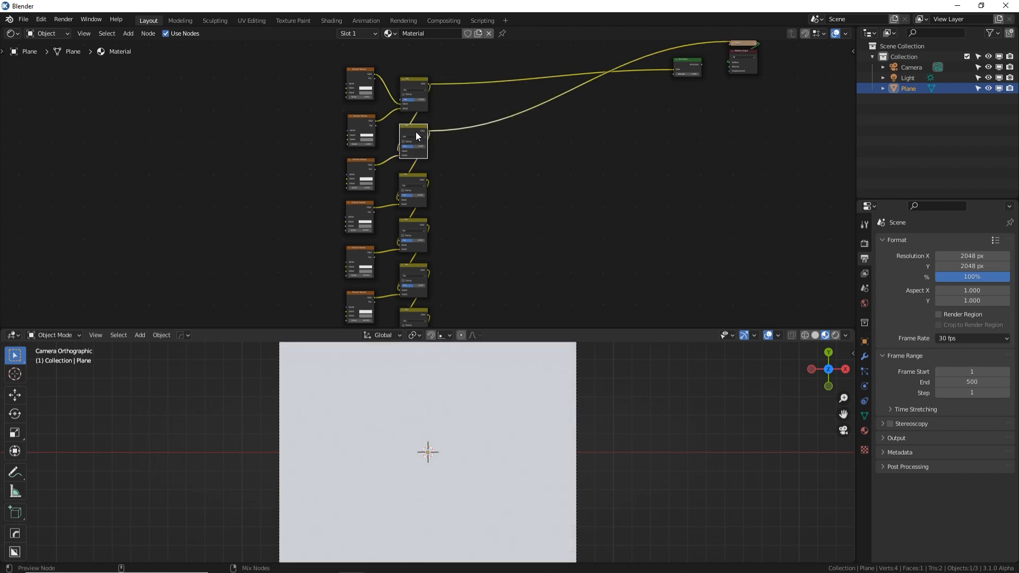
{"action": "left_click_drag", "start_coordinate": [410, 146], "coordinate": [425, 146]}
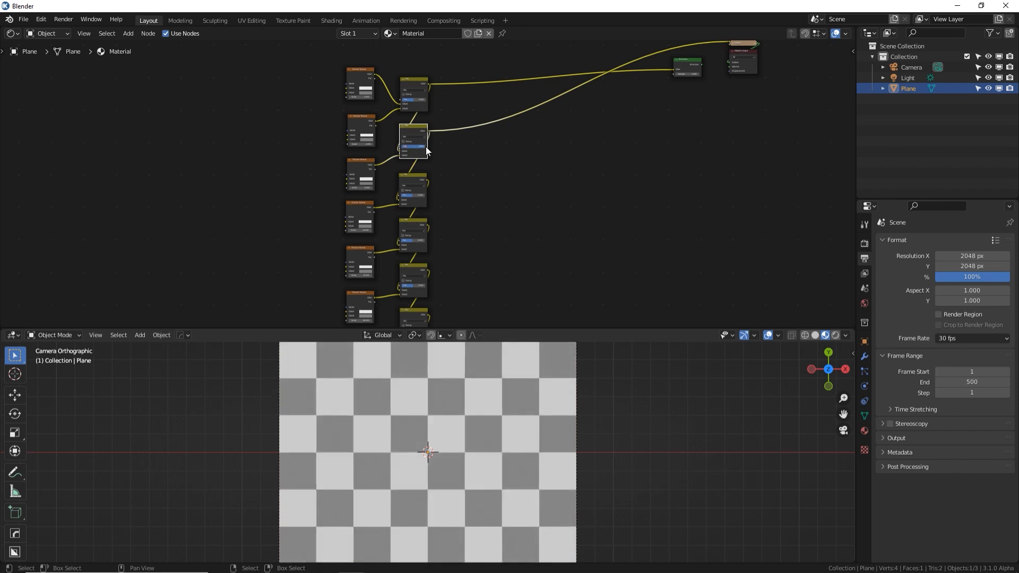
- Preview the third and fourth Mix nodes in turn and vary their factors to inspect the finer blends
{"action": "left_click", "coordinate": [417, 181], "text": "ctrl+shift"}
{"action": "left_click_drag", "start_coordinate": [410, 194], "coordinate": [426, 195]}
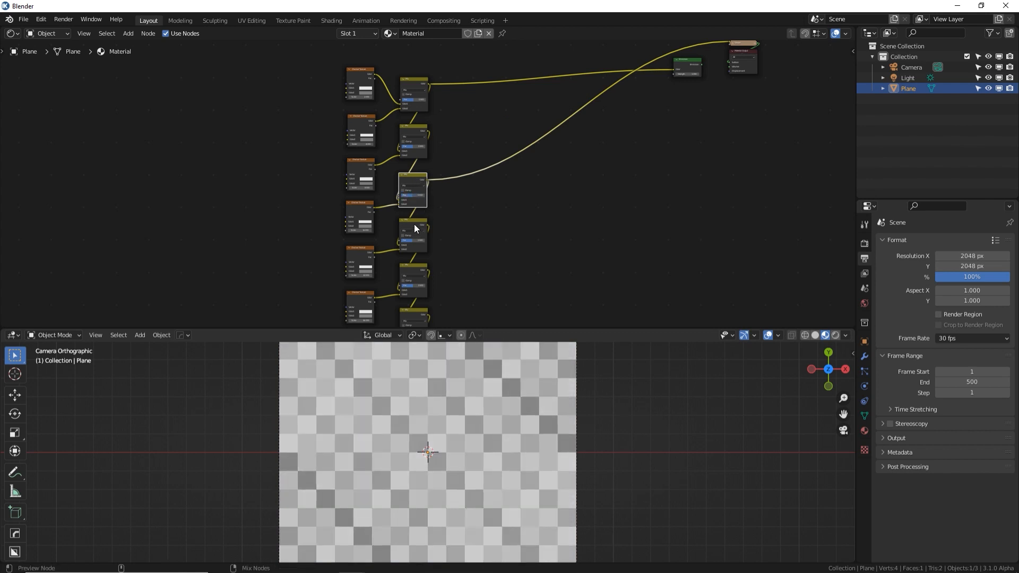
{"action": "left_click", "coordinate": [414, 224], "text": "ctrl+shift"}
{"action": "left_click_drag", "start_coordinate": [402, 241], "coordinate": [425, 241]}
{"action": "middle_click_drag", "start_coordinate": [442, 221], "coordinate": [438, 133]}
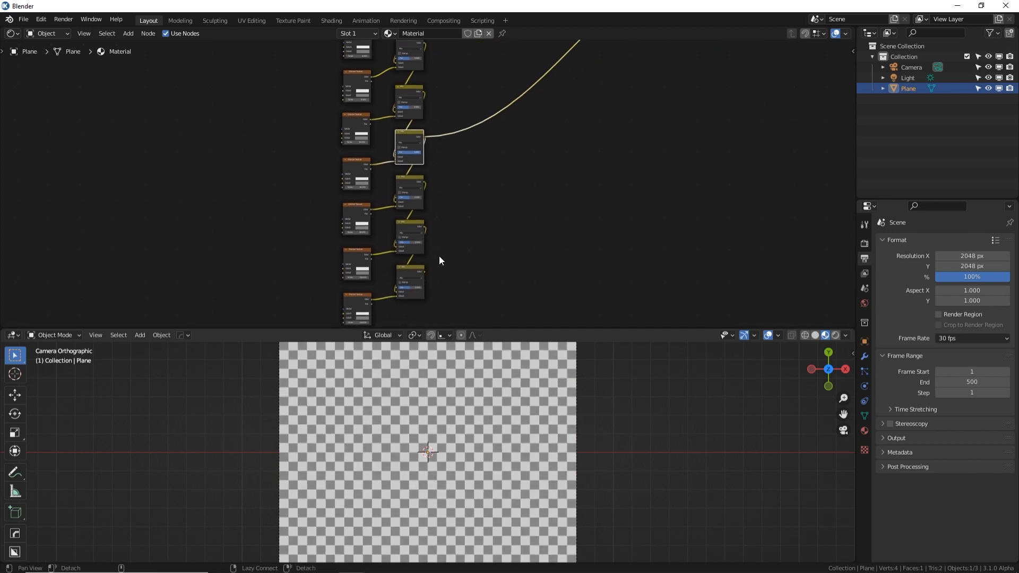
- Preview the lowest Mix node on the plane, lowering its factor and raising it to 1 to inspect the finest checker pattern
{"action": "left_click", "coordinate": [415, 277], "text": "ctrl+shift"}
{"action": "left_click_drag", "start_coordinate": [412, 287], "coordinate": [402, 287]}
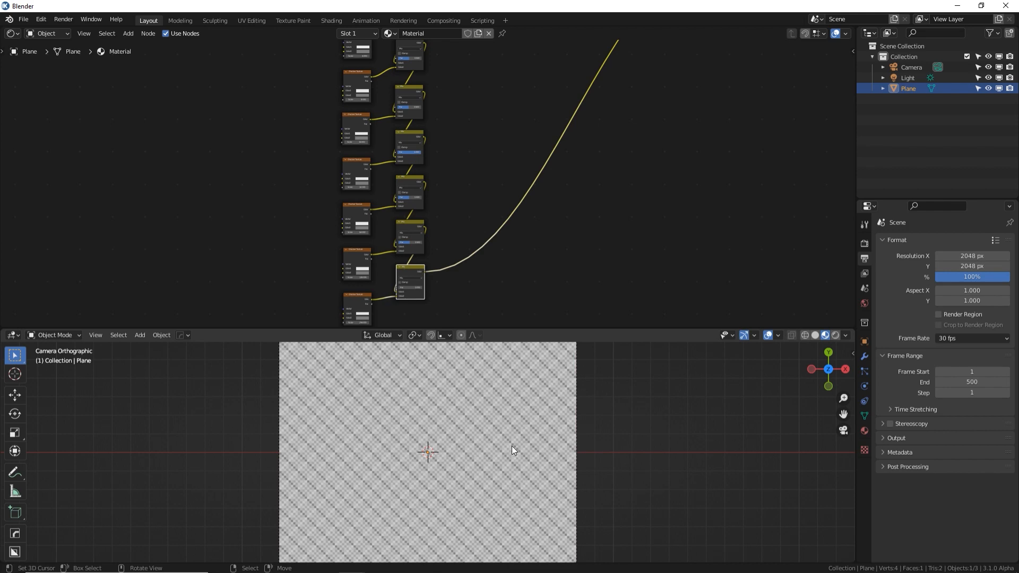
{"action": "scroll", "coordinate": [489, 419], "scroll_direction": "up", "scroll_amount": 5}
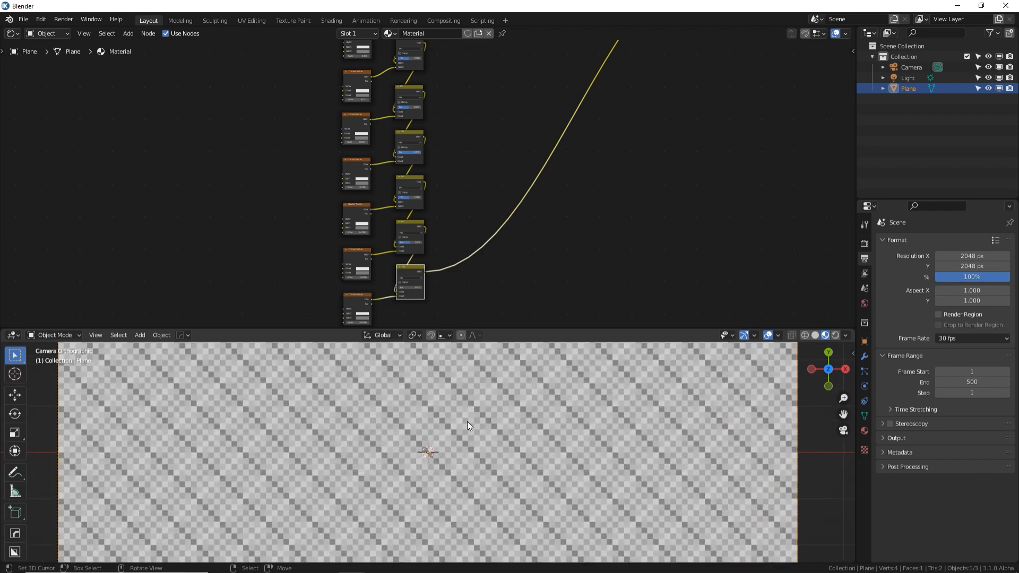
{"action": "left_click_drag", "start_coordinate": [399, 288], "coordinate": [423, 288]}
- Restore the Emission shader as the Material Output's surface in place of the node preview
{"action": "middle_click_drag", "start_coordinate": [499, 142], "coordinate": [315, 319]}
{"action": "left_click", "coordinate": [517, 212]}
{"action": "scroll", "coordinate": [520, 209], "scroll_direction": "up", "scroll_amount": 5}
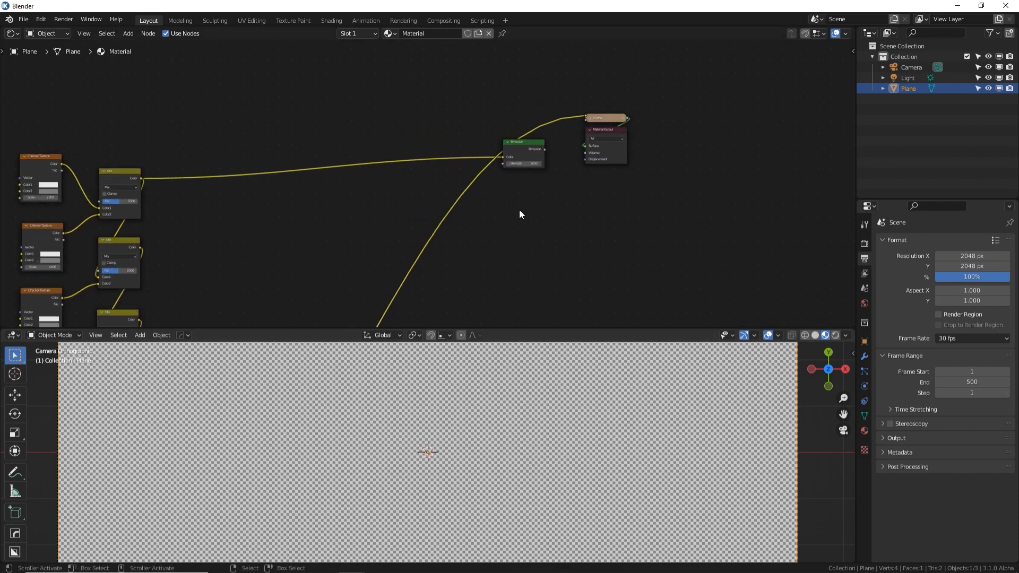
{"action": "left_click", "coordinate": [537, 149], "text": "ctrl+shift"}
{"action": "middle_click_drag", "start_coordinate": [278, 222], "coordinate": [327, 178]}
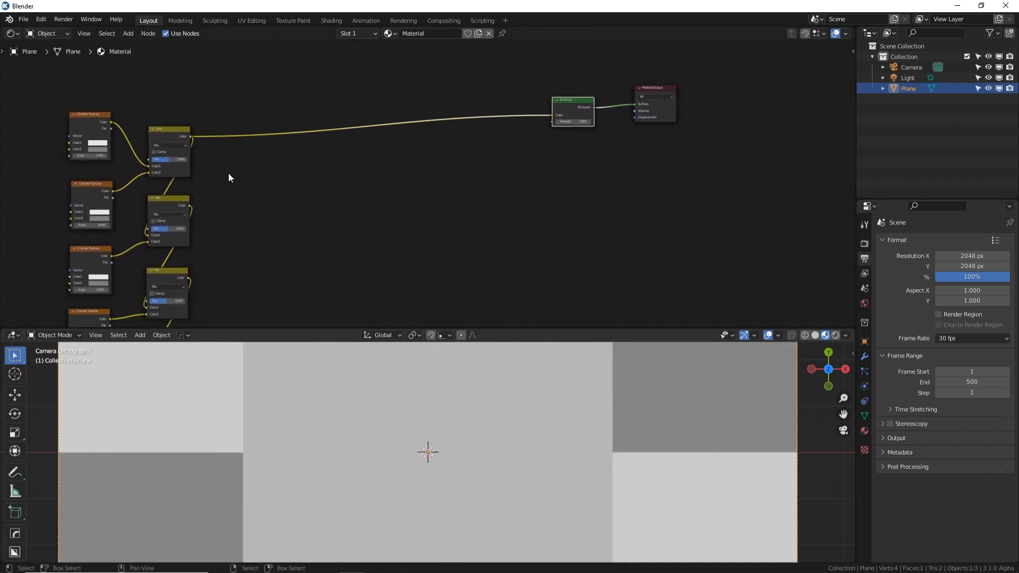
{"action": "middle_click_drag", "start_coordinate": [270, 246], "coordinate": [241, 205]}
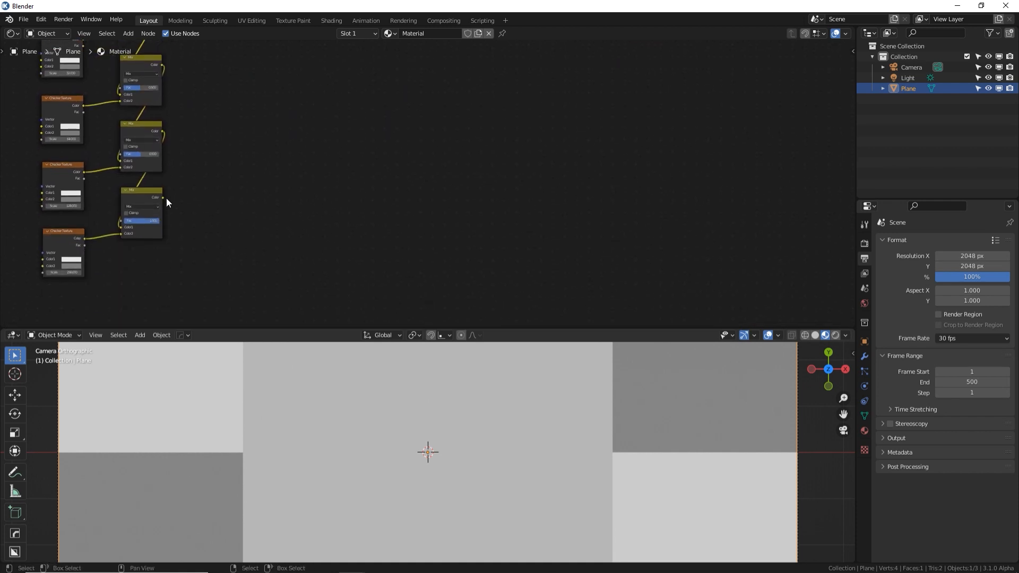
{"action": "left_click_drag", "start_coordinate": [167, 198], "coordinate": [253, 110]}
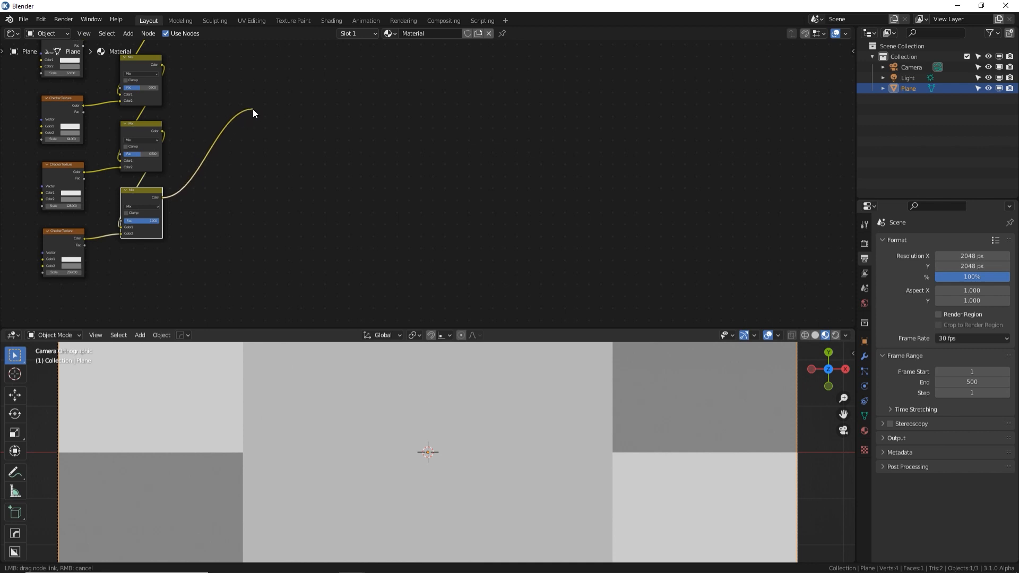
{"action": "left_click_drag", "start_coordinate": [253, 110], "coordinate": [253, 110]}
- Add a Noise Texture node beside the lowest Mix nodes
{"action": "middle_click_drag", "start_coordinate": [250, 104], "coordinate": [255, 122]}
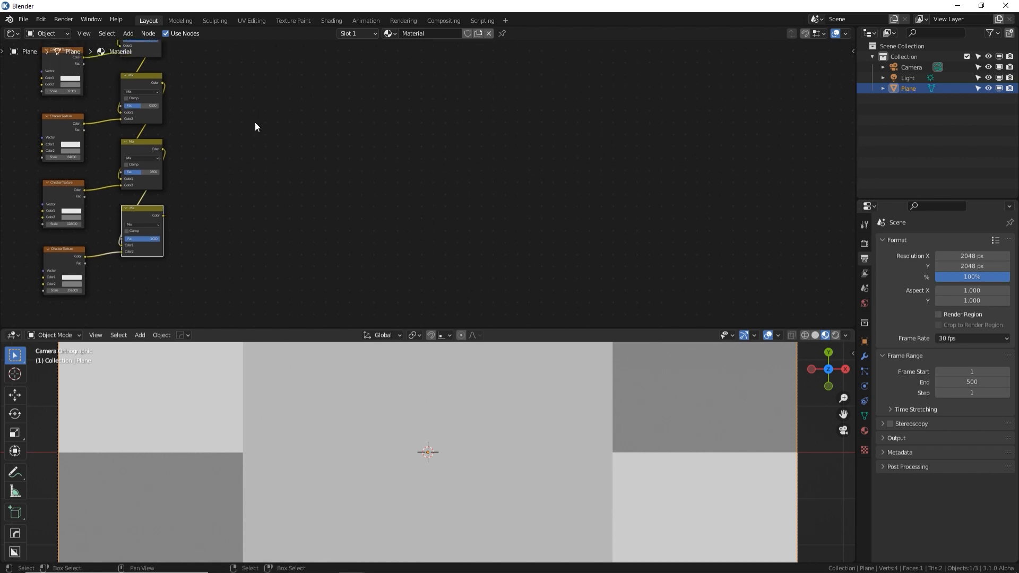
{"action": "key", "text": "shift+a"}
{"action": "left_click", "coordinate": [266, 122]}
{"action": "type", "text": "n"}
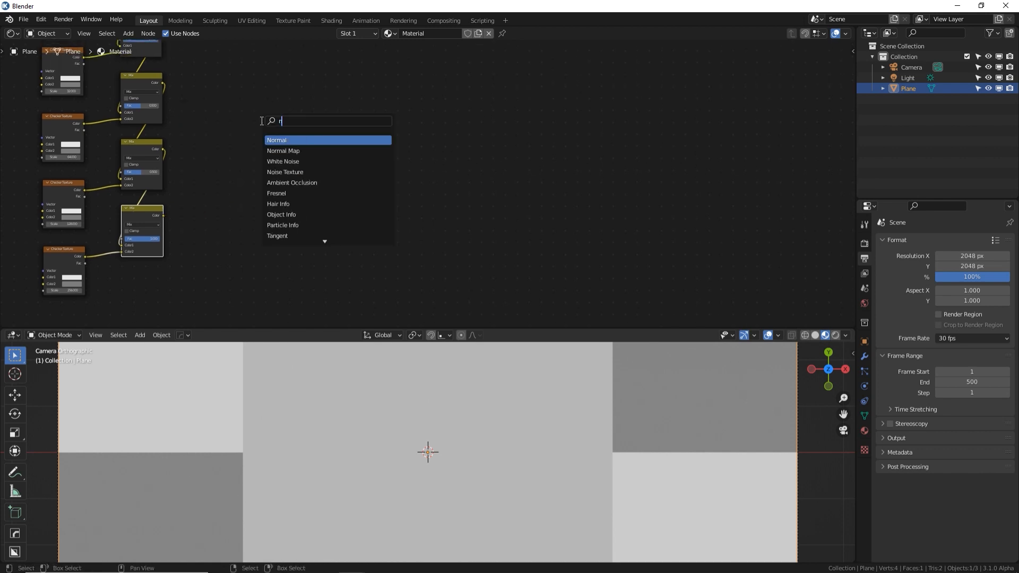
{"action": "type", "text": "oise"}
{"action": "left_click", "coordinate": [285, 150]}
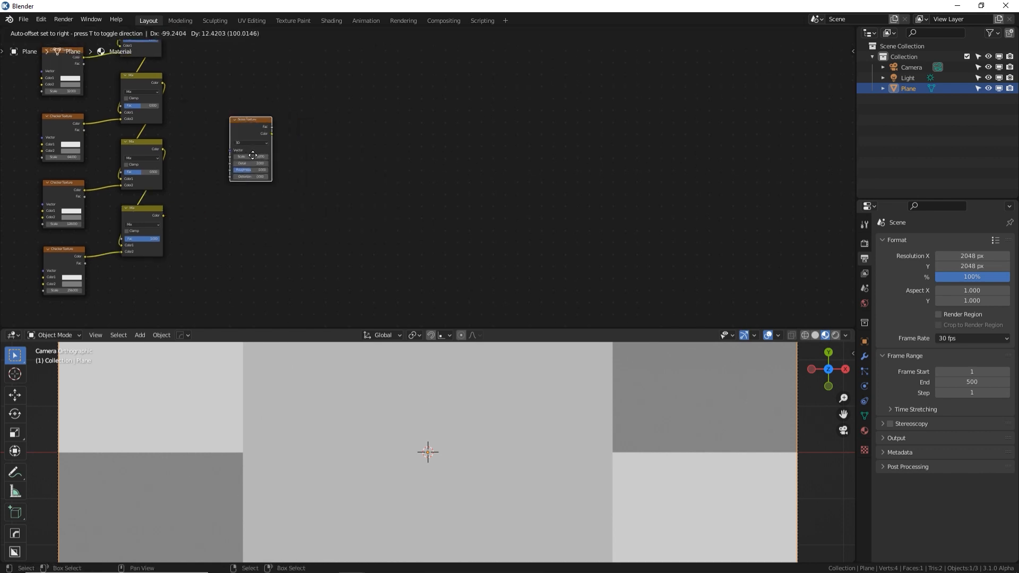
{"action": "left_click", "coordinate": [234, 180]}
- Connect the lowest Mix's Color to the Noise Texture's Vector, and the Noise Texture's Fac to the Emission's Color
{"action": "middle_click_drag", "start_coordinate": [205, 213], "coordinate": [215, 210]}
{"action": "scroll", "coordinate": [212, 211], "scroll_direction": "up", "scroll_amount": 4}
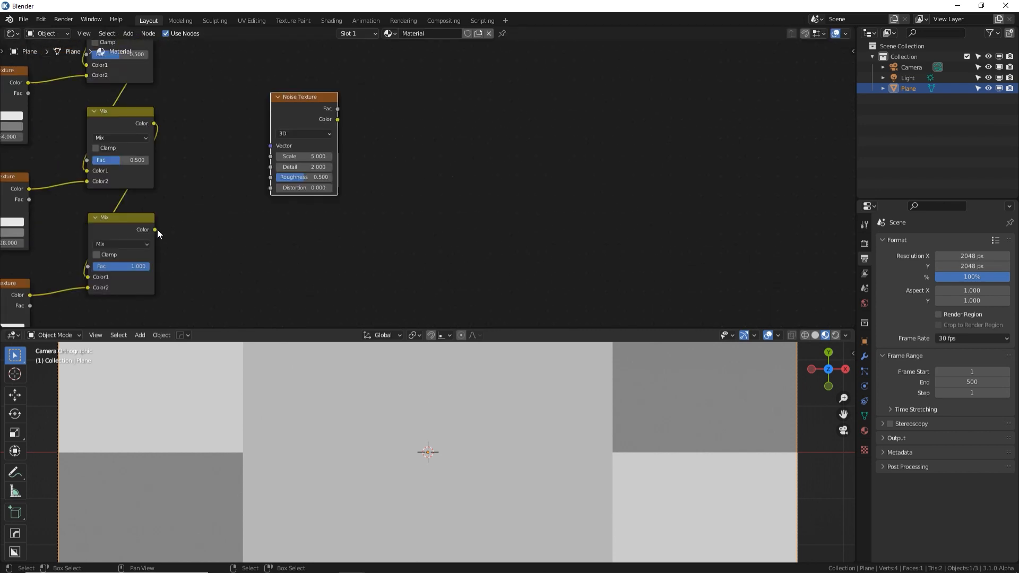
{"action": "left_click_drag", "start_coordinate": [157, 230], "coordinate": [315, 105], "text": "alt"}
{"action": "middle_click_drag", "start_coordinate": [397, 138], "coordinate": [287, 167]}
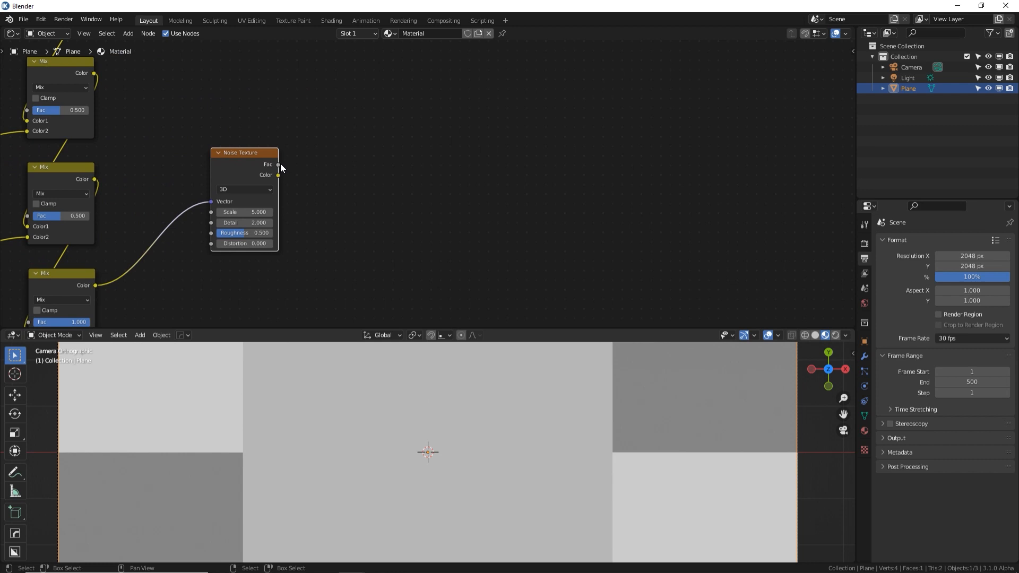
{"action": "scroll", "coordinate": [339, 150], "scroll_direction": "down", "scroll_amount": 5}
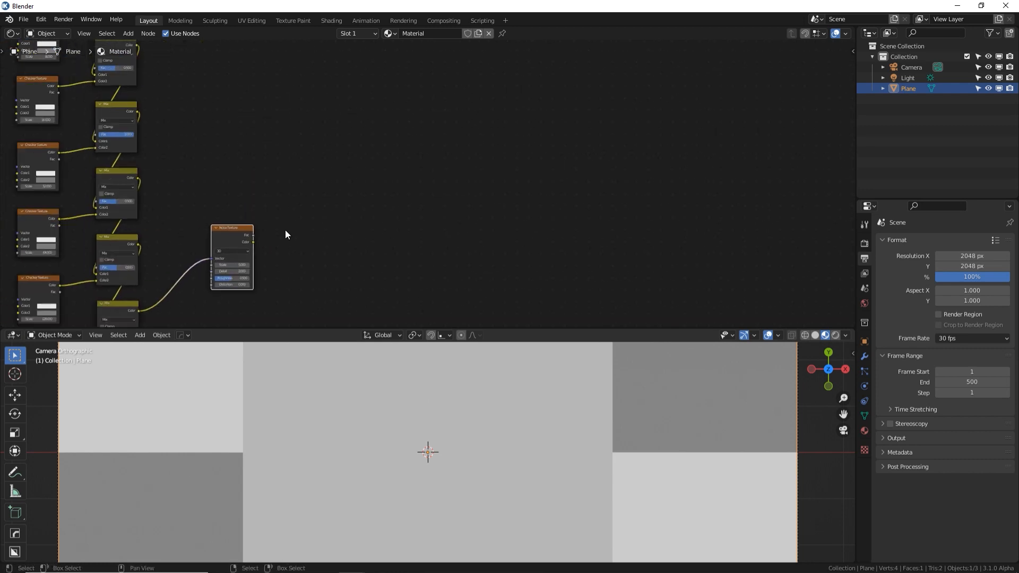
{"action": "left_click_drag", "start_coordinate": [278, 237], "coordinate": [469, 137]}
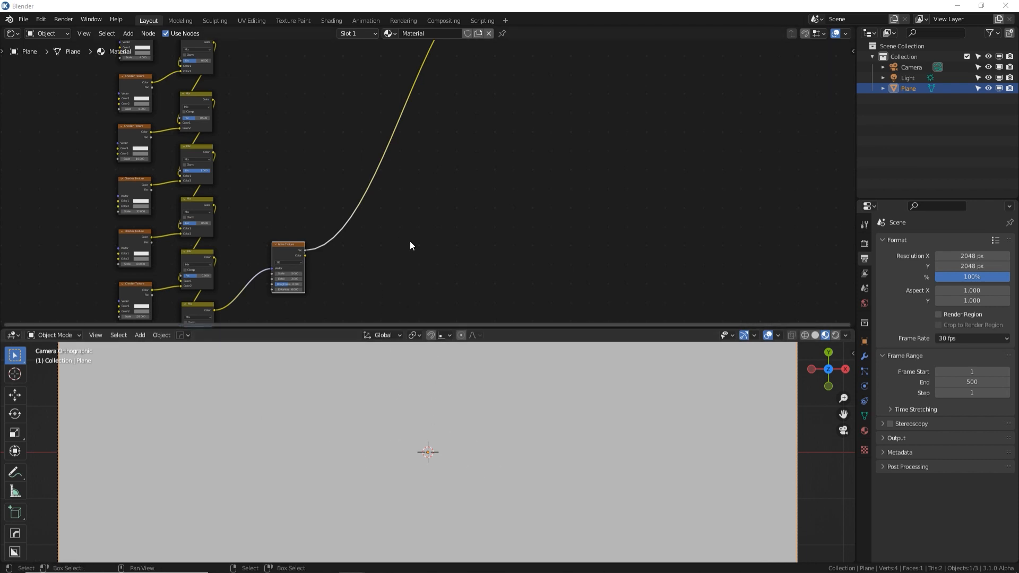
- Insert a ColorRamp node on the link between the Noise Texture and the Emission shader
{"action": "key", "text": "shift+a"}
{"action": "type", "text": "col"}
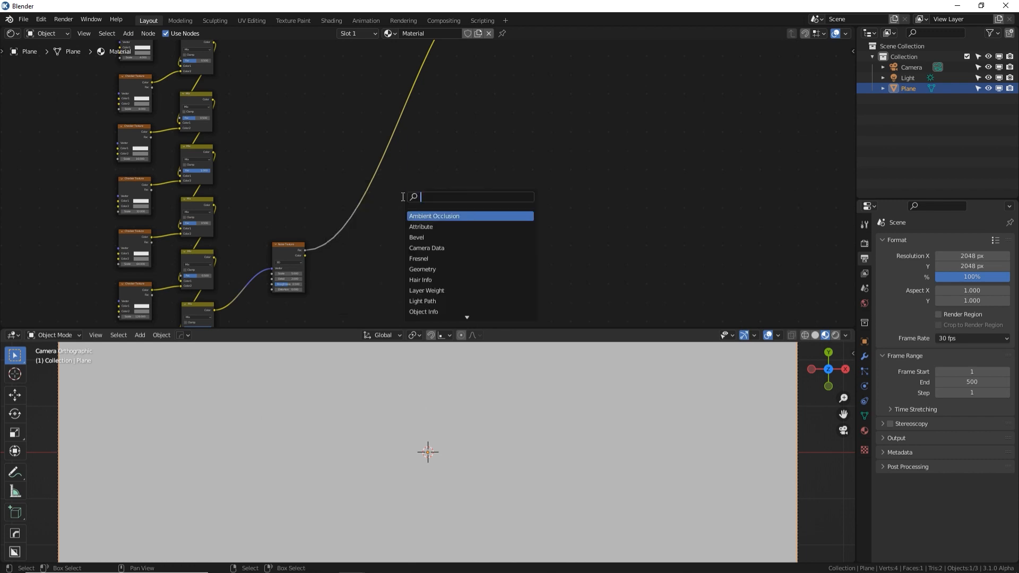
{"action": "type", "text": "or"}
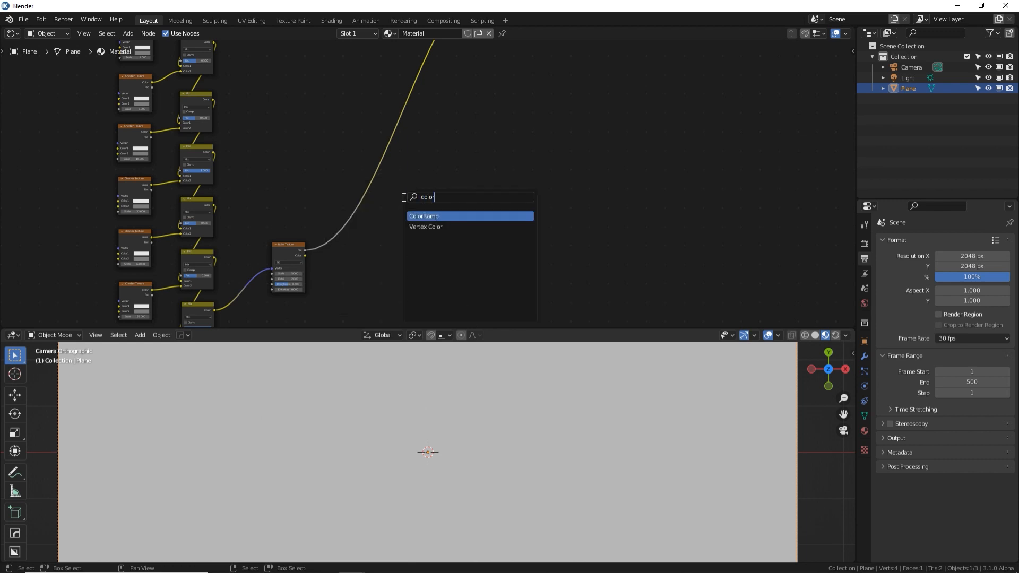
{"action": "left_click", "coordinate": [435, 216]}
{"action": "left_click", "coordinate": [411, 127]}
- Insert a Map Range node on the link between the Noise Texture and the ColorRamp
{"action": "key", "text": "shift+a"}
{"action": "type", "text": "map"}
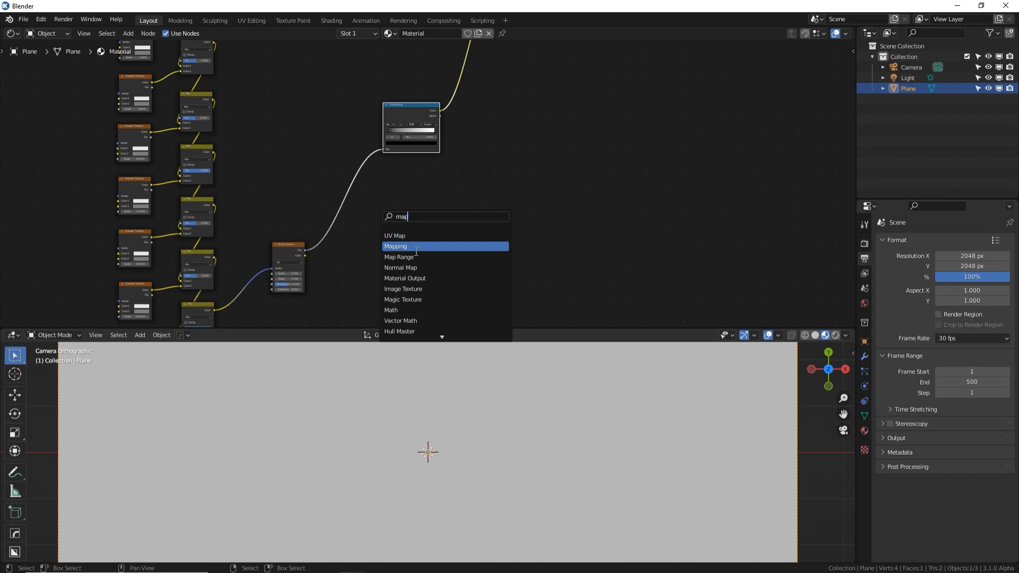
{"action": "left_click", "coordinate": [420, 257]}
{"action": "left_click", "coordinate": [366, 202]}
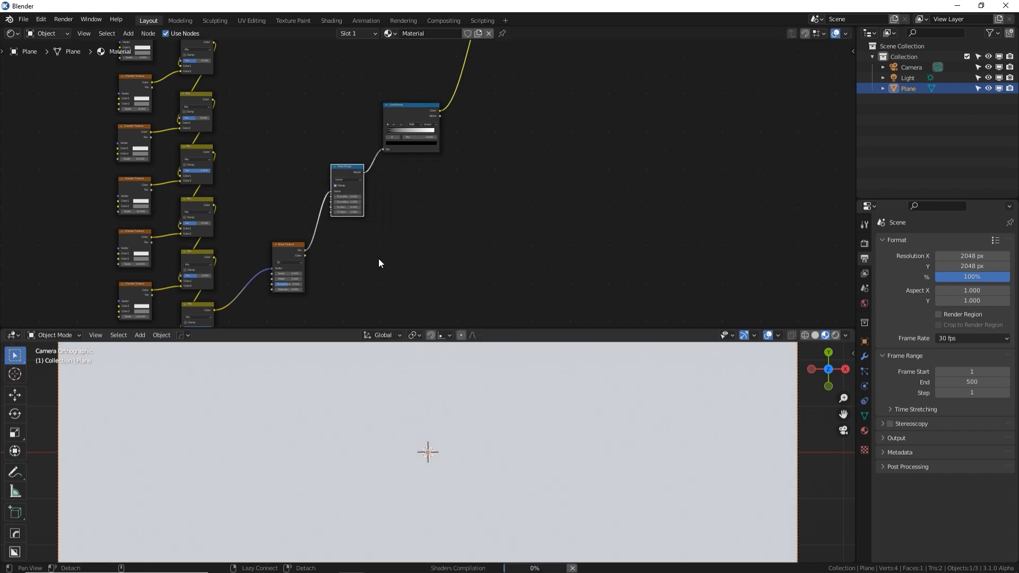
- Set the ColorRamp's interpolation to Constant and move its white stop to about position 0.84
{"action": "middle_click_drag", "start_coordinate": [378, 260], "coordinate": [453, 196]}
{"action": "scroll", "coordinate": [419, 243], "scroll_direction": "up", "scroll_amount": 2}
{"action": "middle_click_drag", "start_coordinate": [419, 234], "coordinate": [431, 196]}
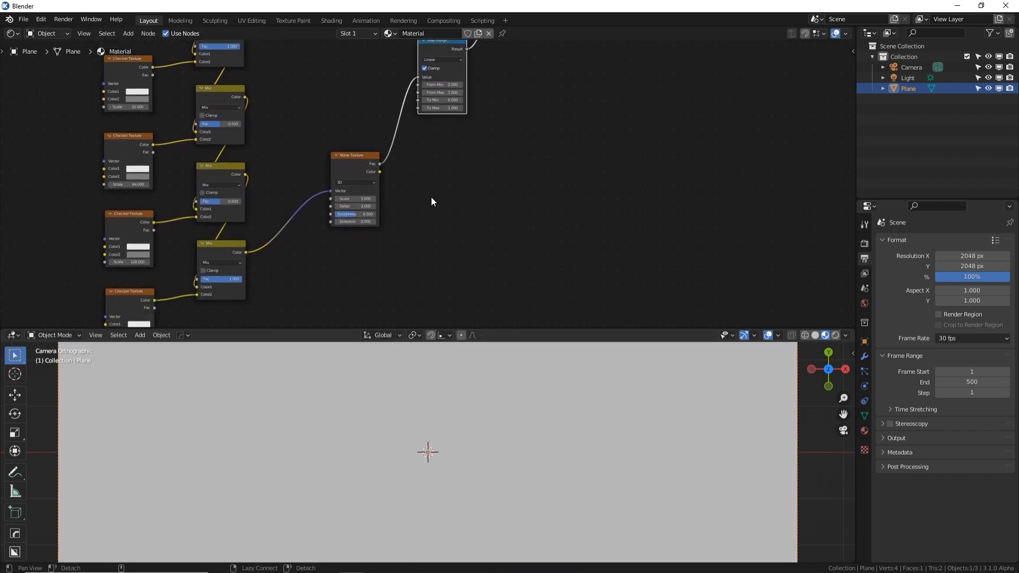
{"action": "scroll", "coordinate": [430, 205], "scroll_direction": "up", "scroll_amount": 2}
{"action": "left_click", "coordinate": [664, 213]}
{"action": "middle_click_drag", "start_coordinate": [663, 213], "coordinate": [546, 163]}
{"action": "left_click", "coordinate": [493, 104]}
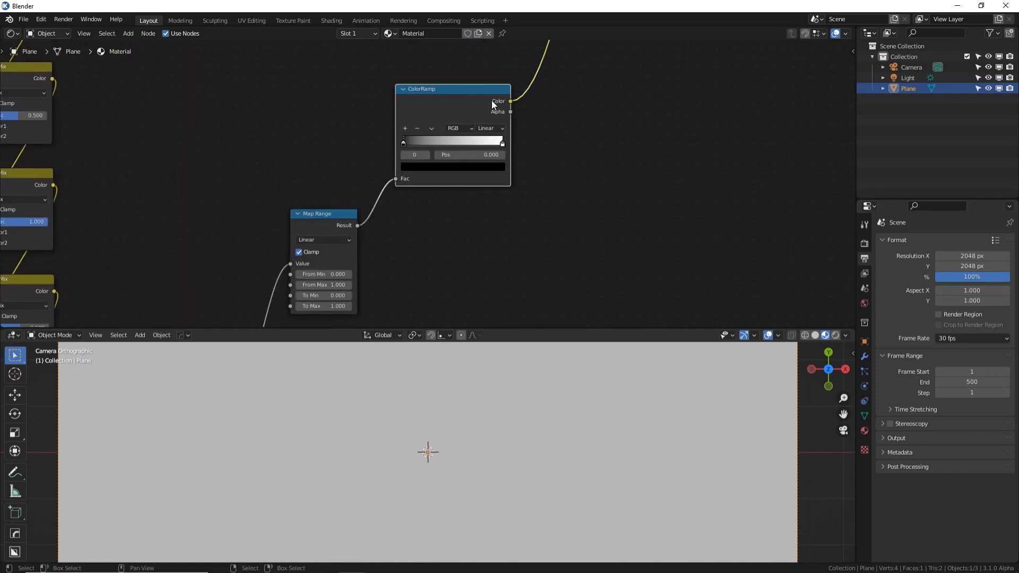
{"action": "left_click", "coordinate": [489, 129]}
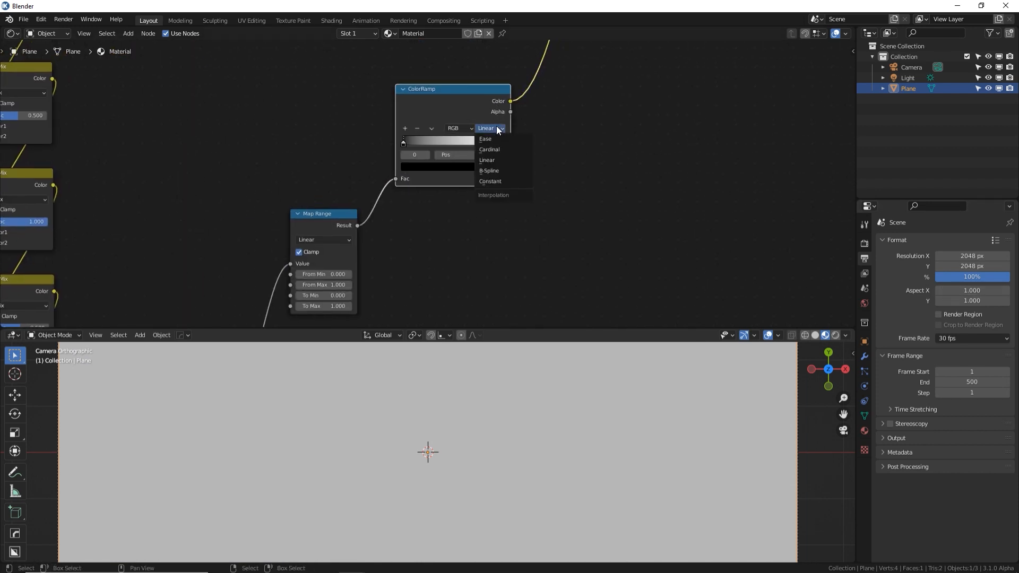
{"action": "left_click", "coordinate": [501, 182]}
{"action": "left_click_drag", "start_coordinate": [502, 144], "coordinate": [430, 146]}
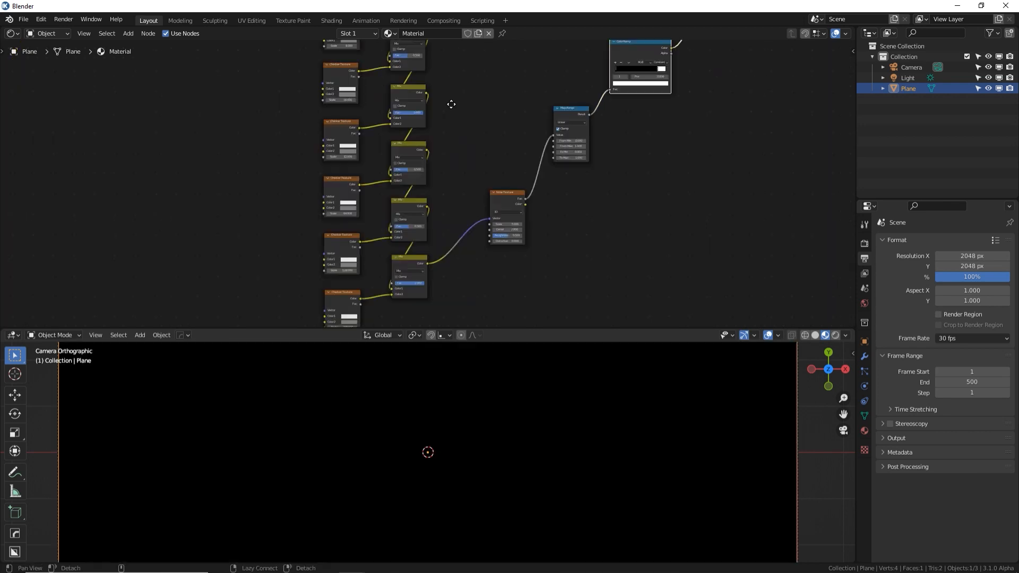
- Set the factor of the lowest Mix node to 0.5
{"action": "middle_click_drag", "start_coordinate": [450, 105], "coordinate": [450, 94]}
{"action": "middle_click_drag", "start_coordinate": [455, 189], "coordinate": [486, 109]}
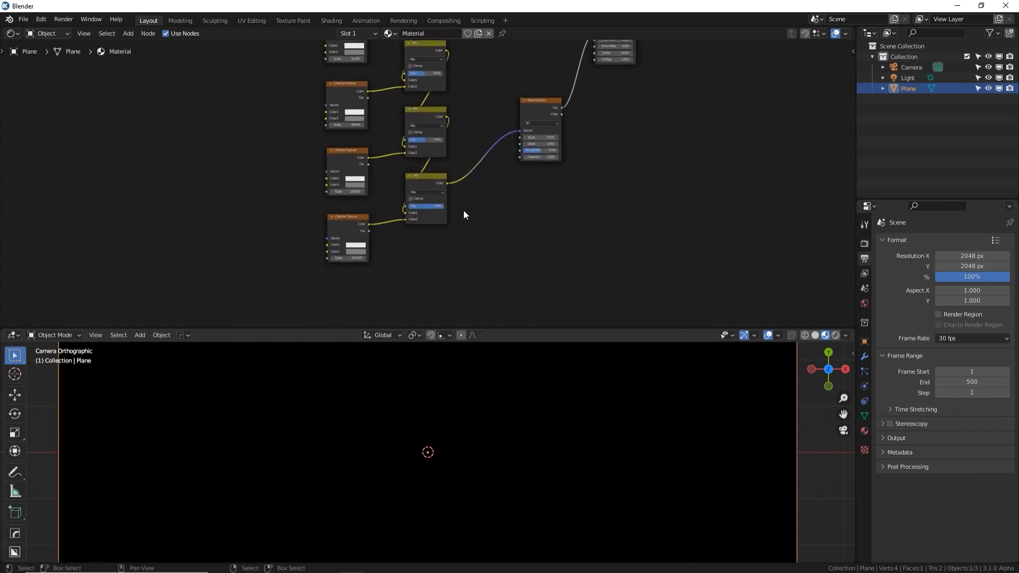
{"action": "scroll", "coordinate": [464, 214], "scroll_direction": "up", "scroll_amount": 2}
{"action": "left_click", "coordinate": [419, 216]}
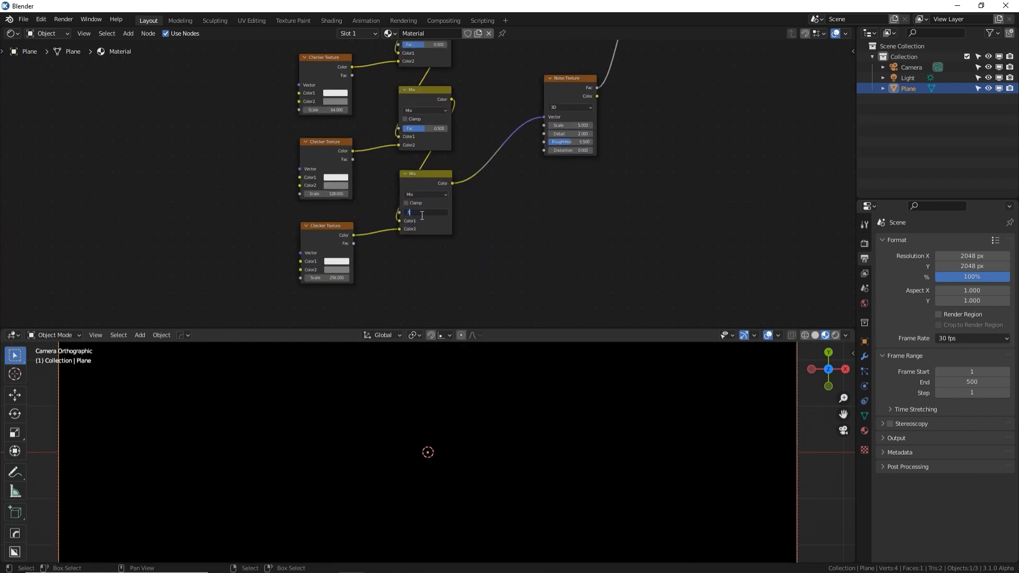
{"action": "type", "text": ".5"}
{"action": "key", "text": "Return"}
{"action": "middle_click_drag", "start_coordinate": [531, 130], "coordinate": [537, 348]}
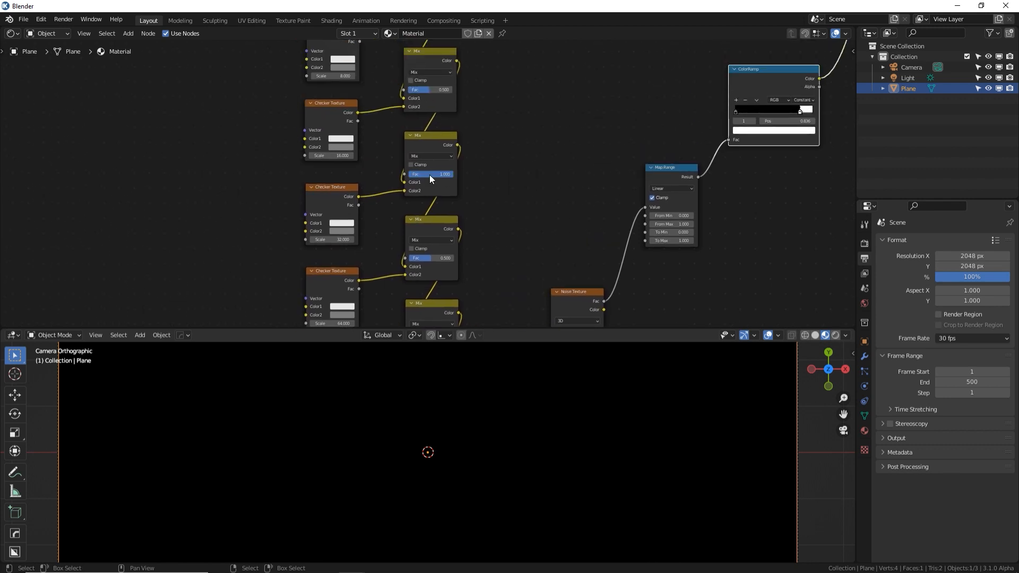
- Set the factor of the Mix node fed by the scale 32 Checker Texture to 0.5
{"action": "left_click", "coordinate": [431, 174]}
{"action": "type", "text": ".5"}
{"action": "key", "text": "Return"}
- Move the ColorRamp's white stop to position 0.5
{"action": "middle_click_drag", "start_coordinate": [508, 149], "coordinate": [178, 169]}
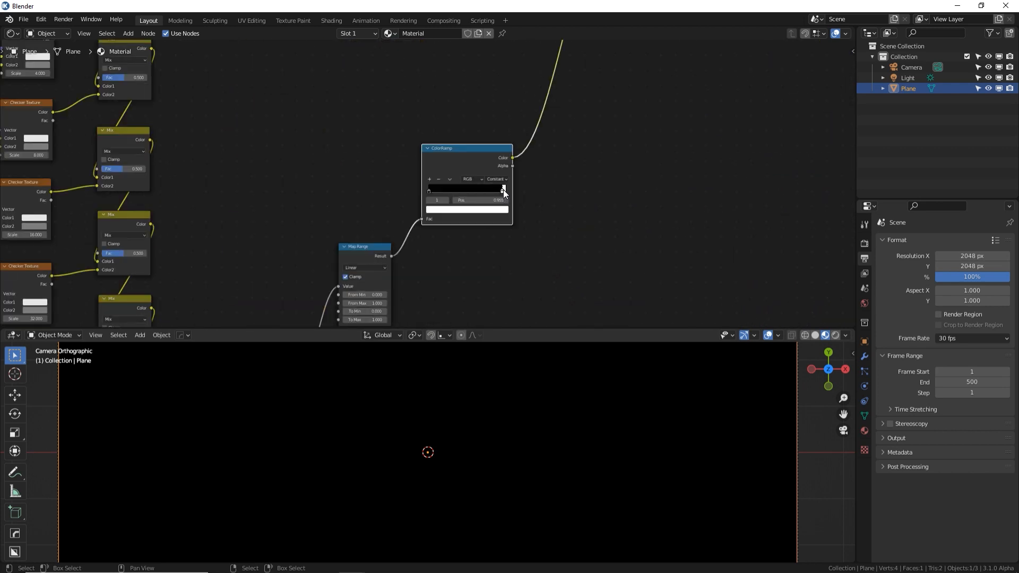
{"action": "scroll", "coordinate": [504, 223], "scroll_direction": "up", "scroll_amount": 9}
{"action": "left_click_drag", "start_coordinate": [582, 197], "coordinate": [517, 204]}
{"action": "left_click_drag", "start_coordinate": [521, 205], "coordinate": [508, 205]}
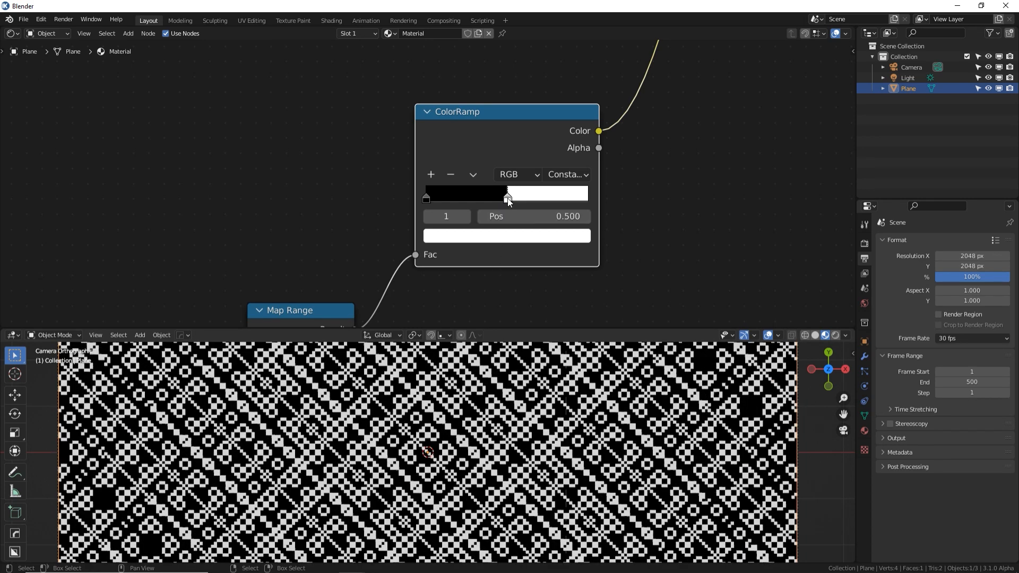
{"action": "left_click", "coordinate": [588, 174]}
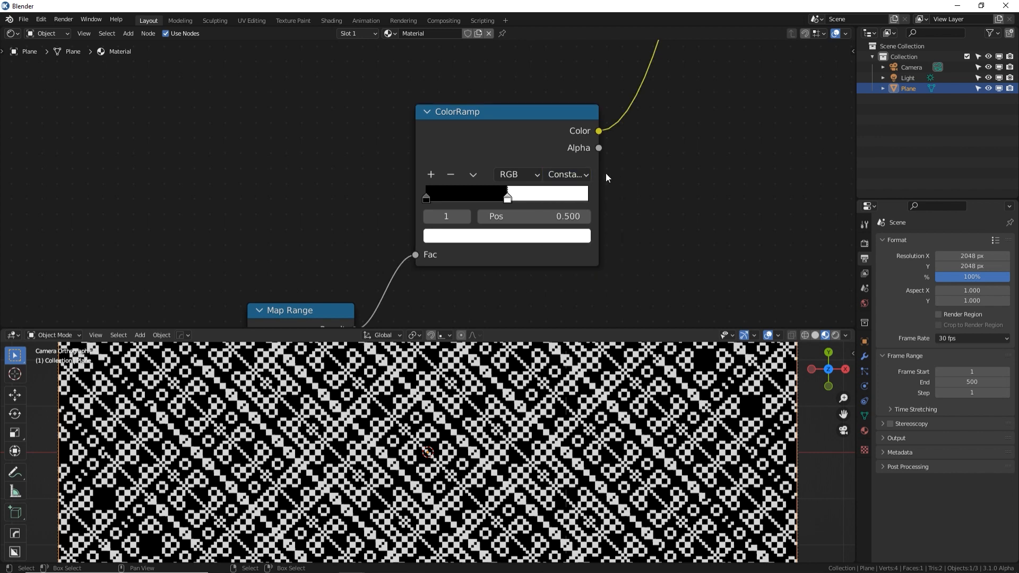
- Recolour the ColorRamp's white stop to cyan and move it to about position 0.82
{"action": "scroll", "coordinate": [586, 172], "scroll_direction": "up", "scroll_amount": 1}
{"action": "left_click_drag", "start_coordinate": [497, 200], "coordinate": [534, 247]}
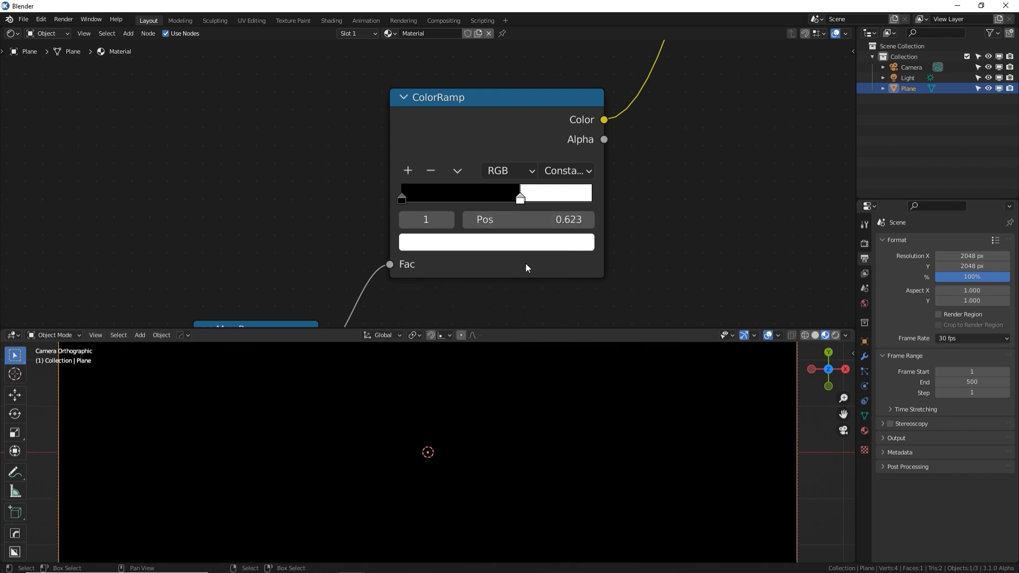
{"action": "left_click", "coordinate": [529, 246]}
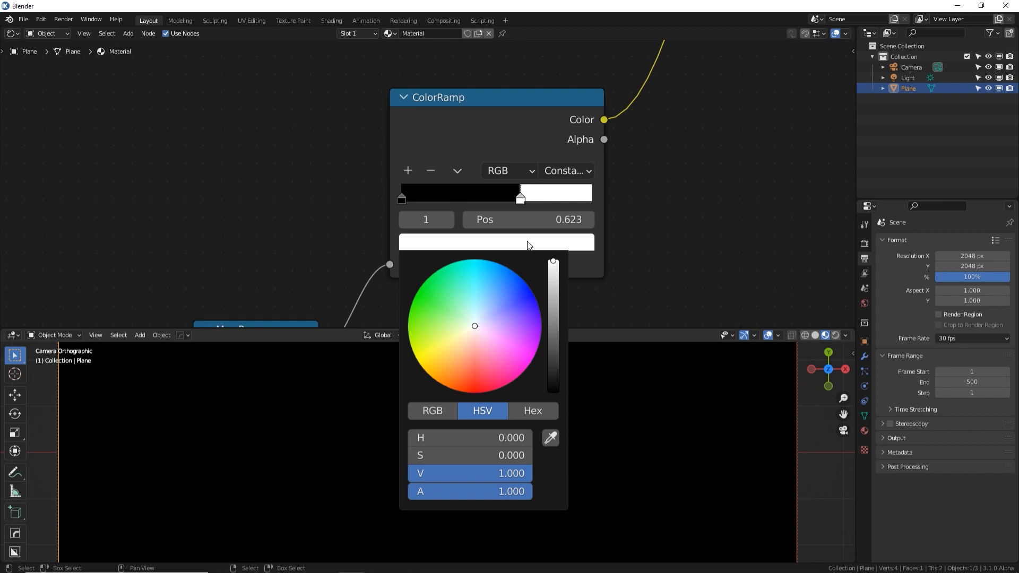
{"action": "mouse_move", "coordinate": [495, 328]}
{"action": "left_mouse_down"}
{"action": "mouse_move", "coordinate": [421, 366]}
{"action": "mouse_move", "coordinate": [409, 311]}
{"action": "mouse_move", "coordinate": [457, 261]}
{"action": "mouse_move", "coordinate": [477, 260]}
{"action": "left_mouse_up"}
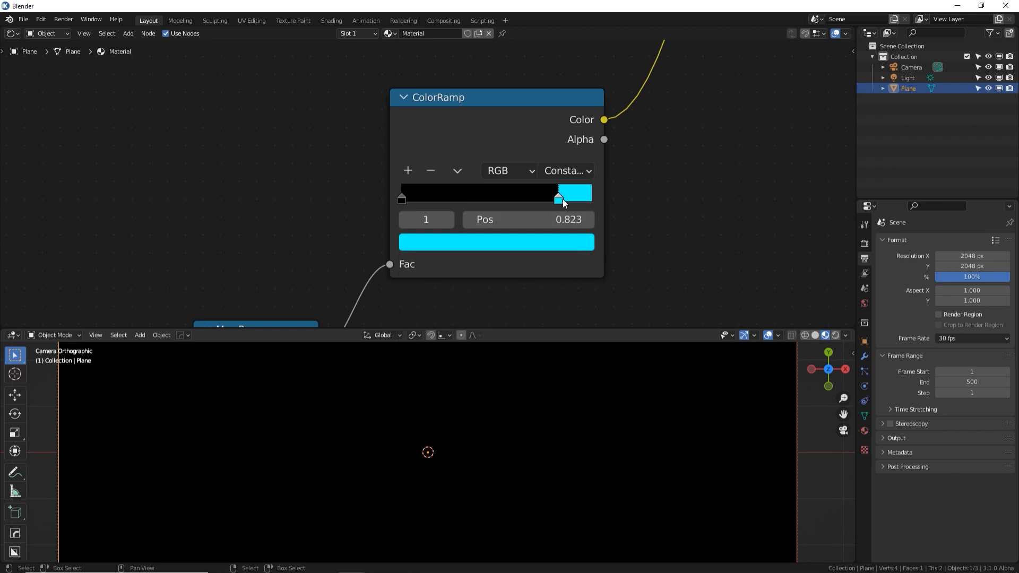
{"action": "left_click_drag", "start_coordinate": [563, 200], "coordinate": [561, 200]}
- Set the Map Range node's To Max to 1.33
{"action": "left_click_drag", "start_coordinate": [404, 305], "coordinate": [454, 101], "text": "alt"}
{"action": "mouse_move", "coordinate": [302, 298]}
{"action": "left_mouse_down"}
{"action": "mouse_move", "coordinate": [334, 299]}
{"action": "mouse_move", "coordinate": [309, 299]}
{"action": "left_mouse_up"}
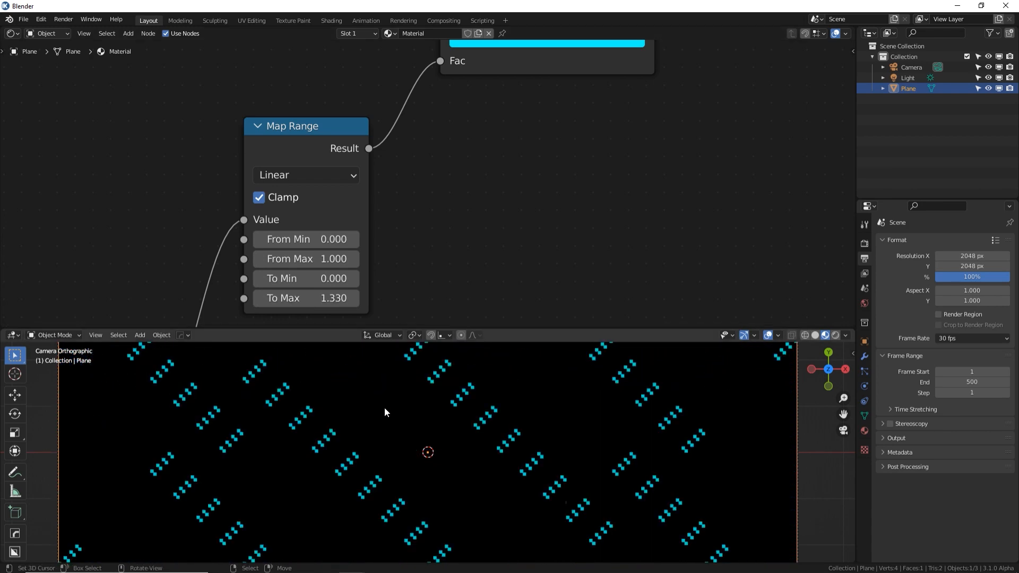
- Add a ColorRamp stop at about position 0.666 and colour it a fully saturated bright blue
{"action": "middle_click_drag", "start_coordinate": [479, 193], "coordinate": [373, 230]}
{"action": "left_click", "coordinate": [332, 89]}
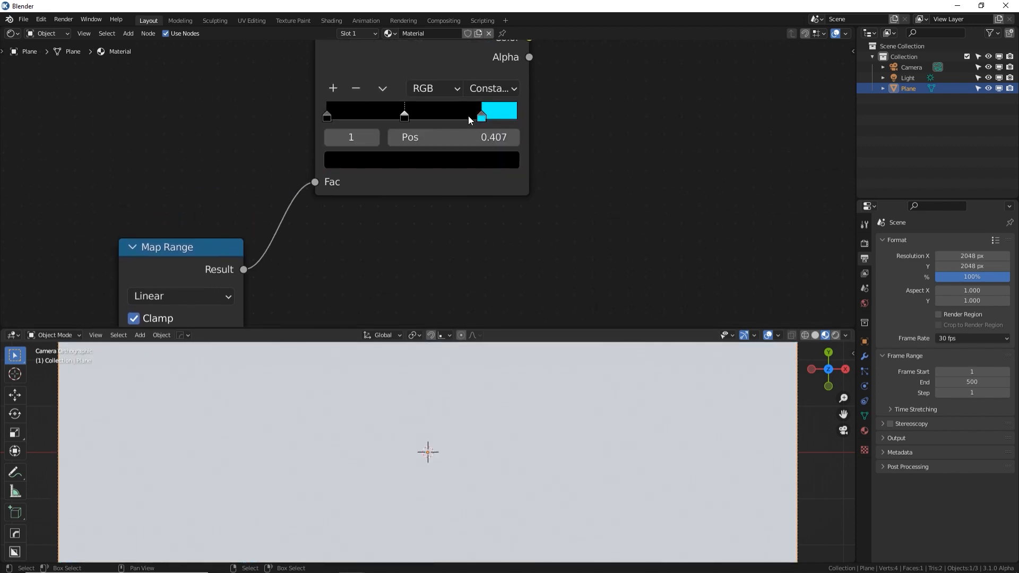
{"action": "left_click_drag", "start_coordinate": [413, 113], "coordinate": [457, 117]}
{"action": "left_click", "coordinate": [457, 161]}
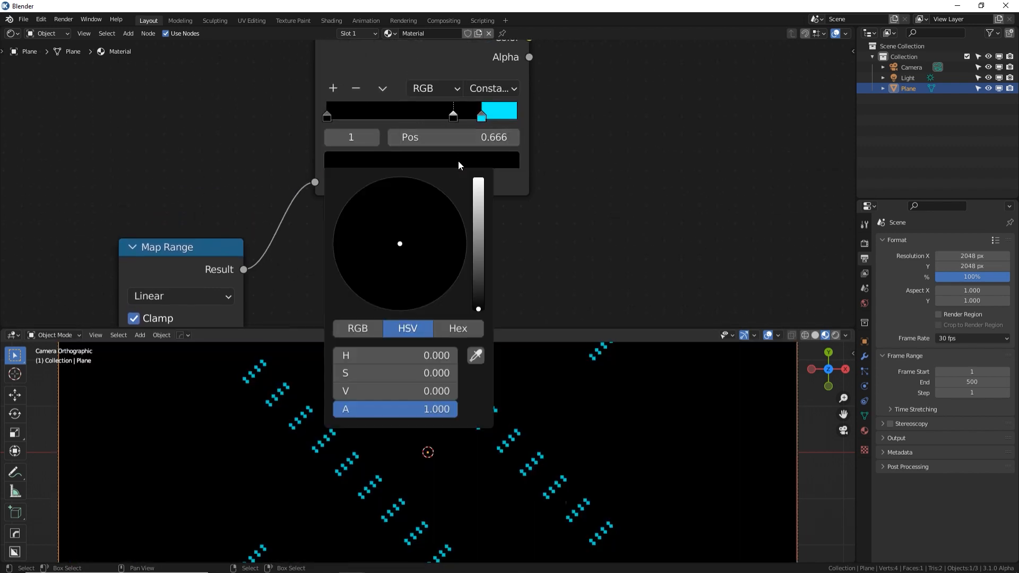
{"action": "left_click_drag", "start_coordinate": [478, 301], "coordinate": [478, 179]}
{"action": "left_click_drag", "start_coordinate": [433, 212], "coordinate": [460, 215]}
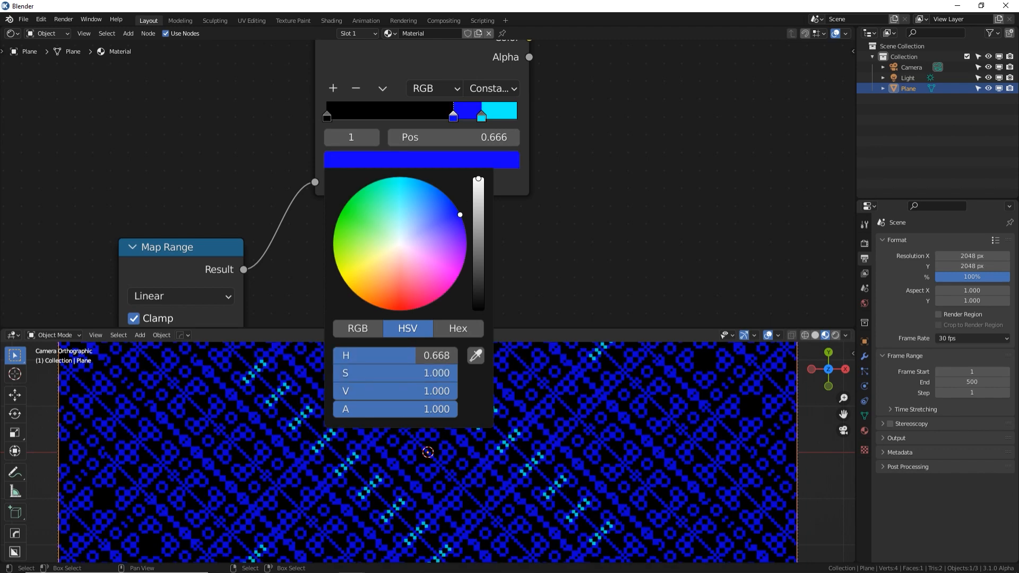
- Add a ColorRamp stop at position 0.333 and colour it orange
{"action": "left_click", "coordinate": [333, 88]}
{"action": "left_click", "coordinate": [417, 156]}
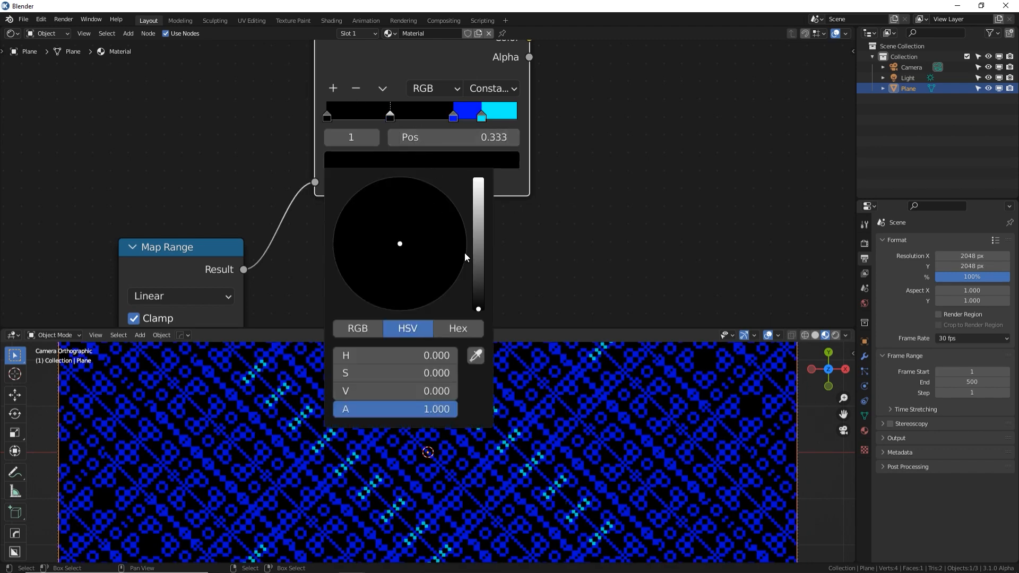
{"action": "left_click_drag", "start_coordinate": [479, 253], "coordinate": [479, 222]}
{"action": "left_click_drag", "start_coordinate": [458, 266], "coordinate": [478, 220]}
{"action": "left_click_drag", "start_coordinate": [435, 251], "coordinate": [366, 302]}
{"action": "left_click_drag", "start_coordinate": [479, 221], "coordinate": [479, 199]}
- Add a ColorRamp stop at position 0.166 and colour it light yellow-orange with hue 0.096, saturation 0.916 and value 1
{"action": "left_click", "coordinate": [333, 89]}
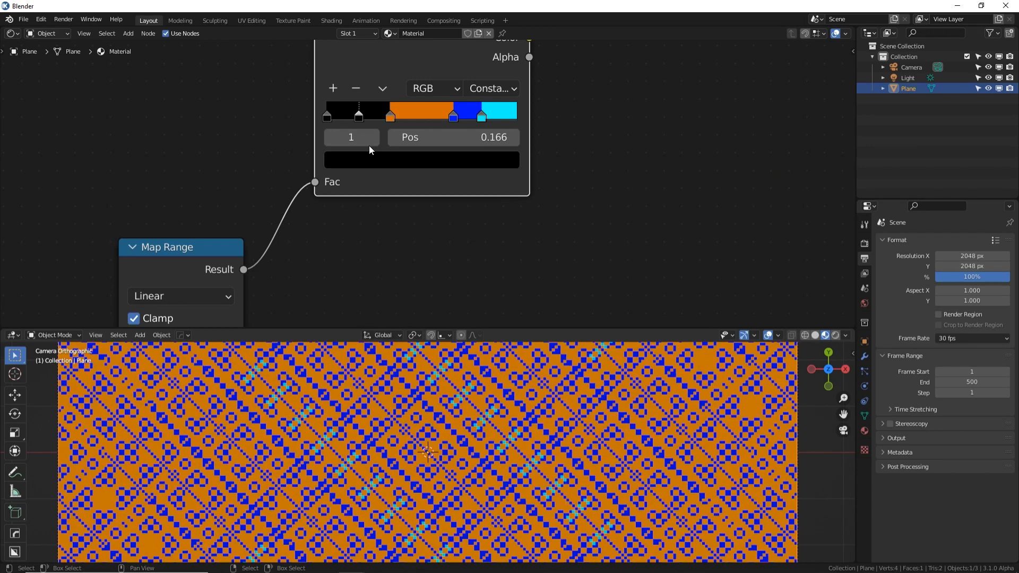
{"action": "left_click", "coordinate": [380, 158]}
{"action": "left_click_drag", "start_coordinate": [481, 197], "coordinate": [479, 179]}
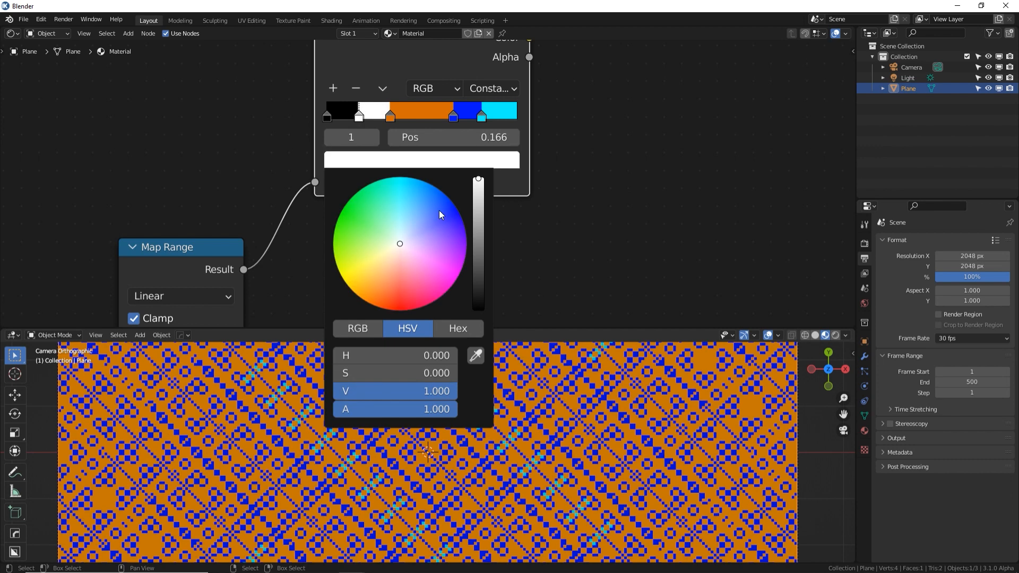
{"action": "mouse_move", "coordinate": [438, 211]}
{"action": "left_mouse_down"}
{"action": "mouse_move", "coordinate": [379, 195]}
{"action": "mouse_move", "coordinate": [448, 207]}
{"action": "mouse_move", "coordinate": [412, 186]}
{"action": "mouse_move", "coordinate": [389, 282]}
{"action": "mouse_move", "coordinate": [367, 277]}
{"action": "left_mouse_up"}
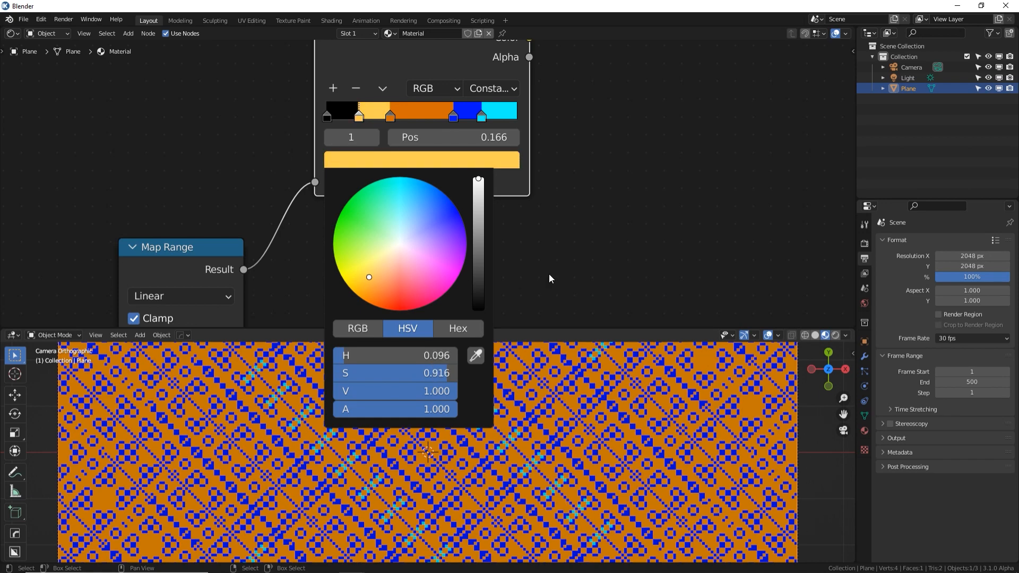
- Set the Map Range node's To Max to 1.51
{"action": "middle_click_drag", "start_coordinate": [431, 291], "coordinate": [583, 131]}
{"action": "left_click_drag", "start_coordinate": [348, 244], "coordinate": [380, 261]}
{"action": "key", "text": "ctrl+z"}
{"action": "scroll", "coordinate": [467, 419], "scroll_direction": "down", "scroll_amount": 4}
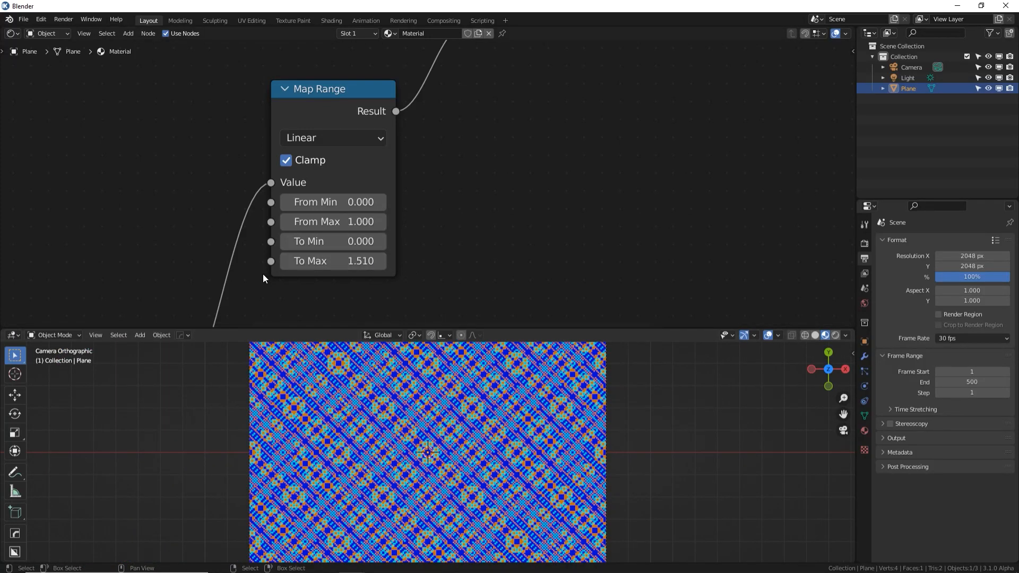
- Set the Noise Texture's Scale to 32.8
{"action": "left_click_drag", "start_coordinate": [234, 245], "coordinate": [377, 77], "text": "alt"}
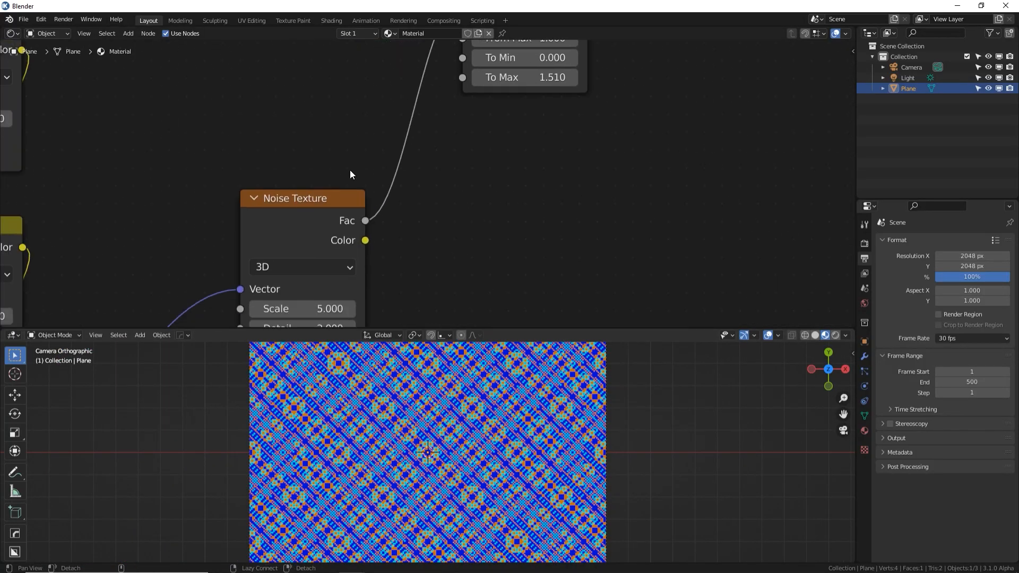
{"action": "left_click_drag", "start_coordinate": [385, 192], "coordinate": [488, 79], "text": "alt"}
{"action": "left_click_drag", "start_coordinate": [485, 159], "coordinate": [454, 135], "text": "alt"}
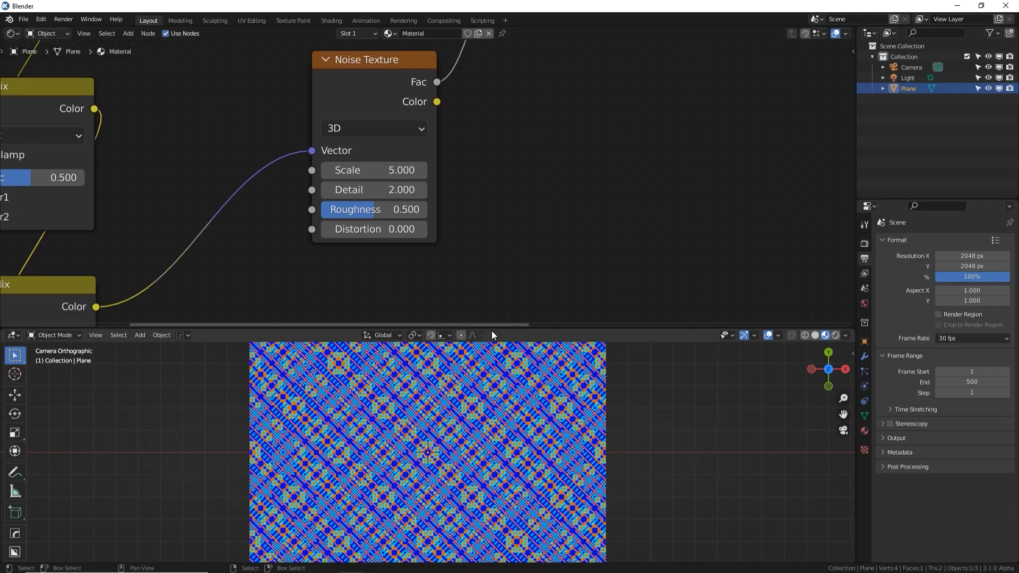
{"action": "scroll", "coordinate": [496, 381], "scroll_direction": "up", "scroll_amount": 3}
{"action": "mouse_move", "coordinate": [372, 170]}
{"action": "left_mouse_down"}
{"action": "mouse_move", "coordinate": [408, 170]}
{"action": "mouse_move", "coordinate": [370, 172]}
{"action": "left_mouse_up"}
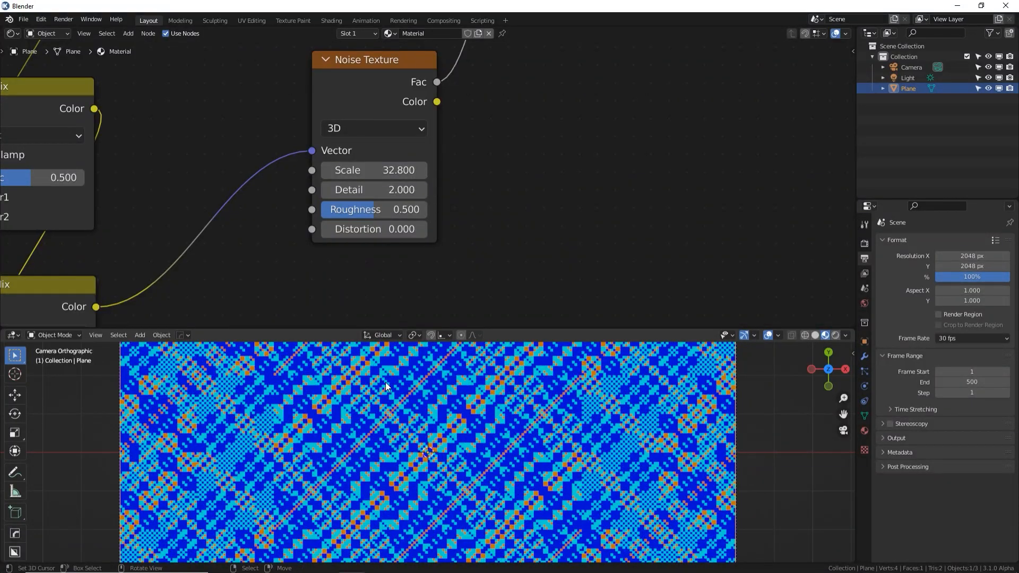
- Reset the Noise Texture's Scale to 0 and raise it gradually to 44.7
{"action": "middle_click_drag", "start_coordinate": [265, 304], "coordinate": [207, 245]}
{"action": "left_click_drag", "start_coordinate": [414, 190], "coordinate": [263, 189]}
{"action": "double_click", "coordinate": [429, 191]}
{"action": "type", "text": "0"}
{"action": "key", "text": "Return"}
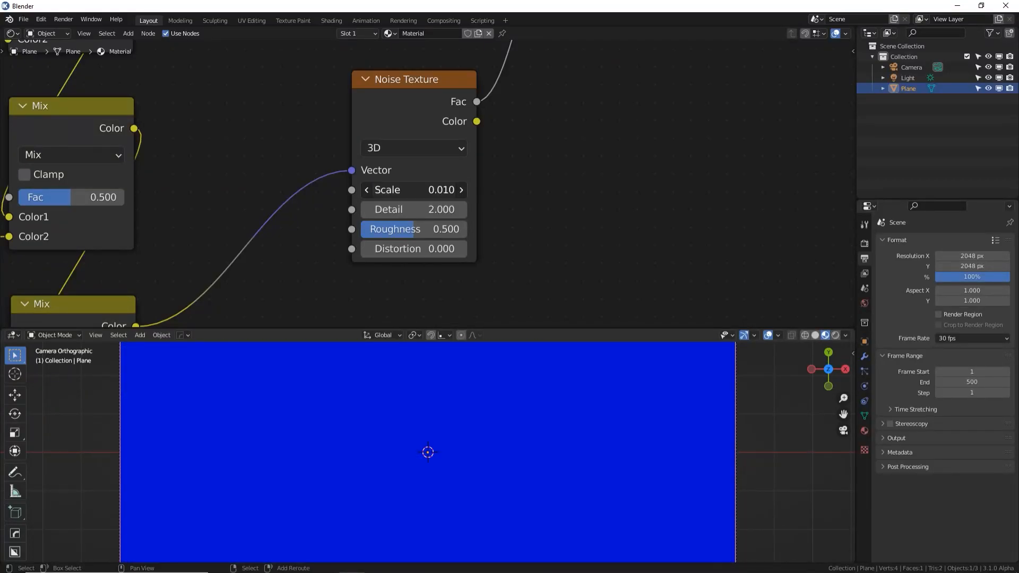
{"action": "left_click_drag", "start_coordinate": [414, 190], "coordinate": [418, 190]}
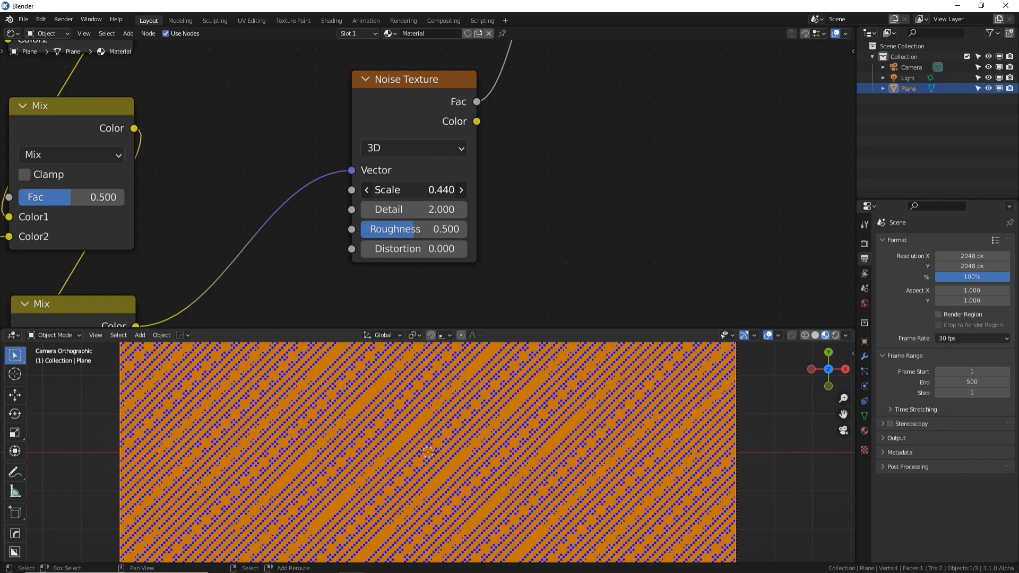
{"action": "mouse_move", "coordinate": [414, 191]}
{"action": "left_mouse_down"}
{"action": "mouse_move", "coordinate": [473, 190]}
{"action": "mouse_move", "coordinate": [430, 190]}
{"action": "left_mouse_up"}
- Switch the Noise Texture to 4D and set its W value to 64
{"action": "left_click", "coordinate": [419, 148]}
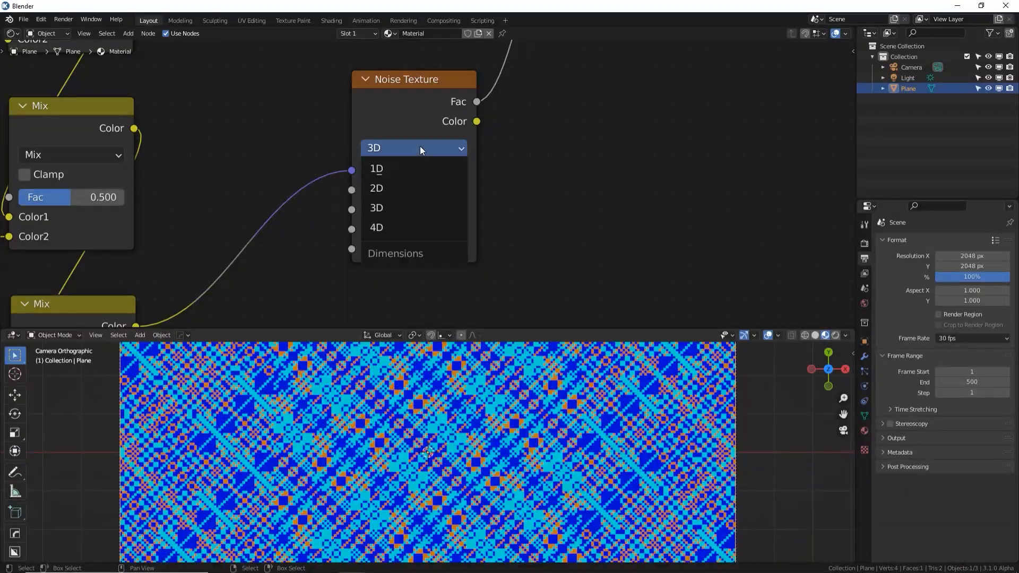
{"action": "left_click", "coordinate": [396, 227]}
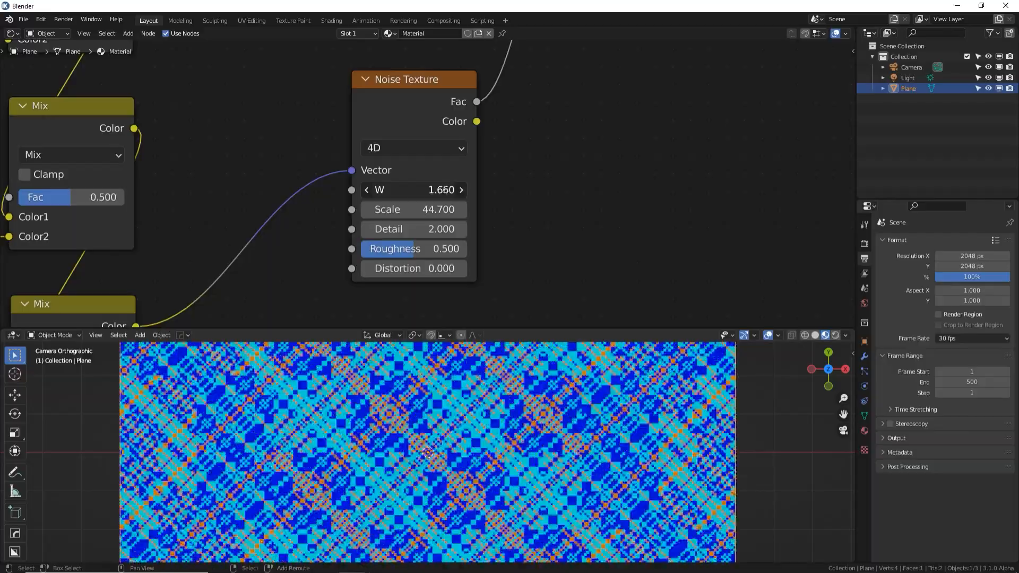
{"action": "mouse_move", "coordinate": [414, 190]}
{"action": "left_mouse_down"}
{"action": "mouse_move", "coordinate": [581, 190]}
{"action": "mouse_move", "coordinate": [397, 188]}
{"action": "left_mouse_up"}
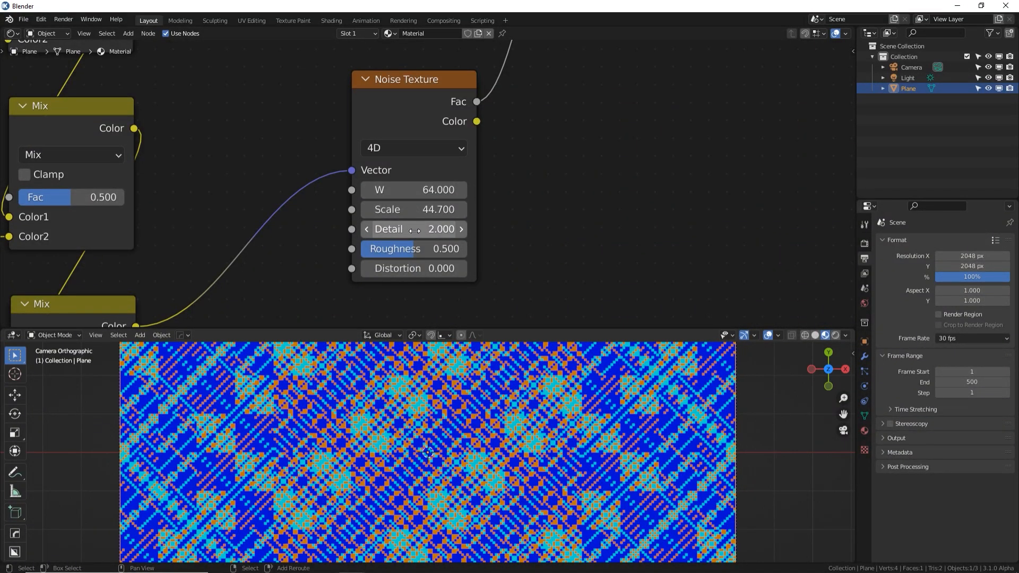
- Set the Noise Texture's Detail to 5.6 and its Roughness to 1
{"action": "left_click_drag", "start_coordinate": [412, 228], "coordinate": [390, 246]}
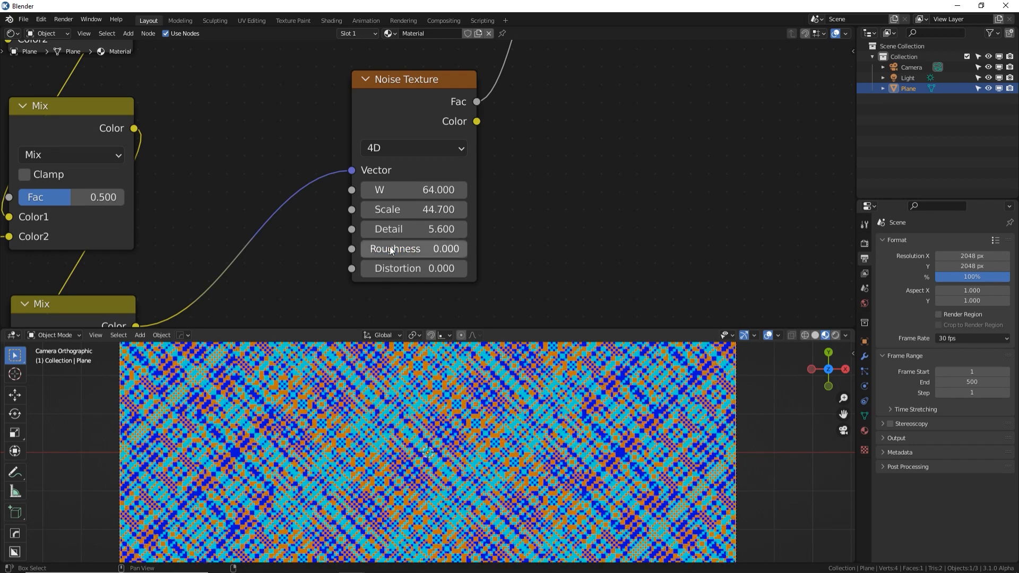
{"action": "left_click", "coordinate": [419, 249]}
{"action": "left_click", "coordinate": [371, 447]}
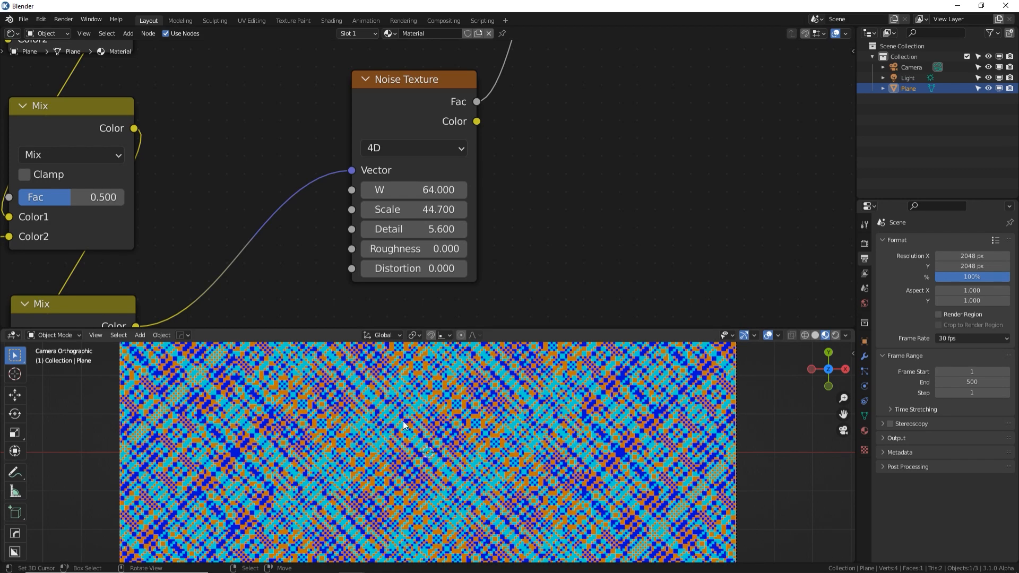
{"action": "left_click_drag", "start_coordinate": [390, 250], "coordinate": [497, 251]}
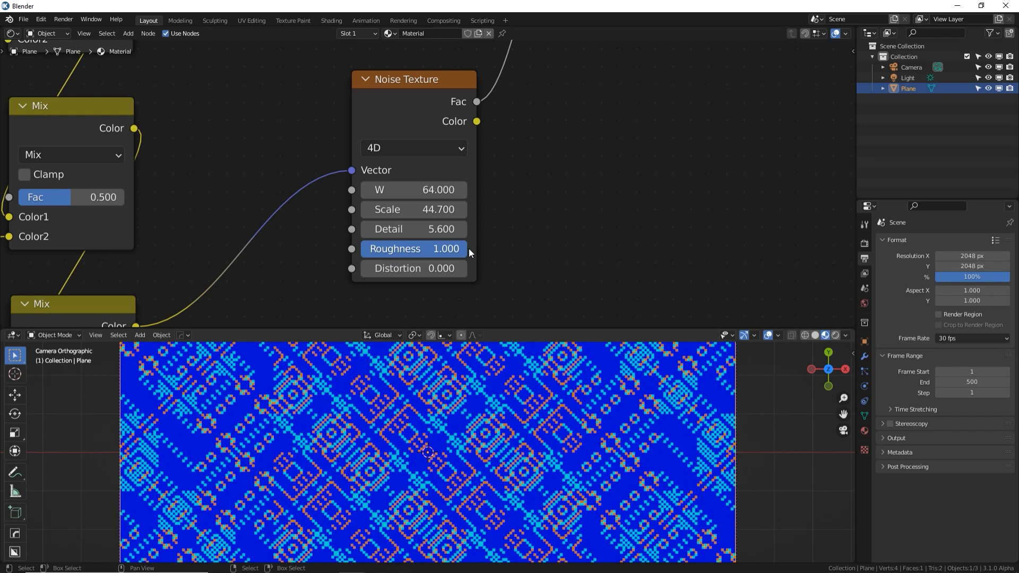
- Set the Noise Texture's Distortion to 2.9
{"action": "middle_click_drag", "start_coordinate": [500, 182], "coordinate": [166, 325]}
{"action": "middle_click_drag", "start_coordinate": [436, 313], "coordinate": [699, 42]}
{"action": "middle_click_drag", "start_coordinate": [318, 272], "coordinate": [359, 238]}
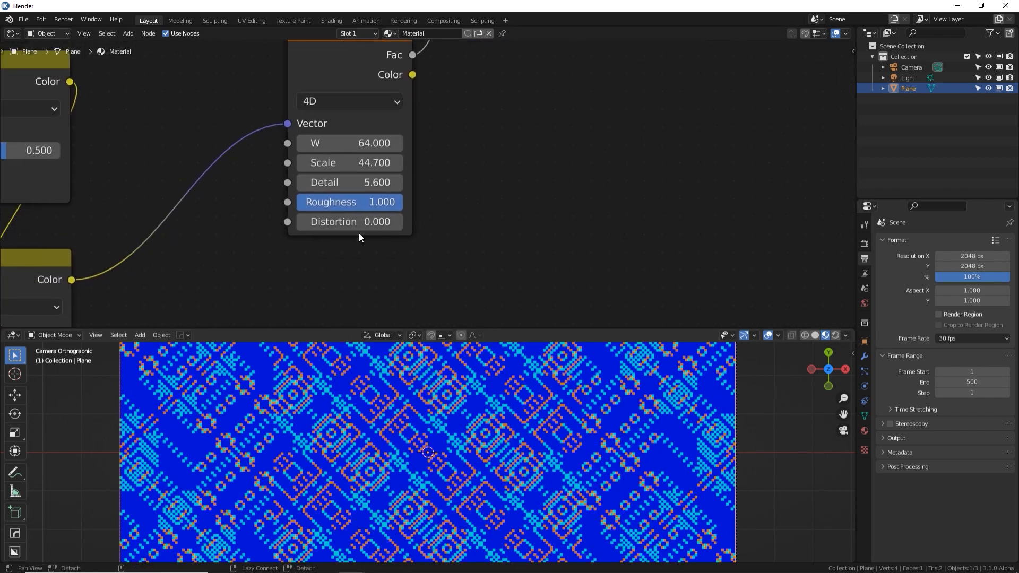
{"action": "left_click_drag", "start_coordinate": [361, 222], "coordinate": [399, 222]}
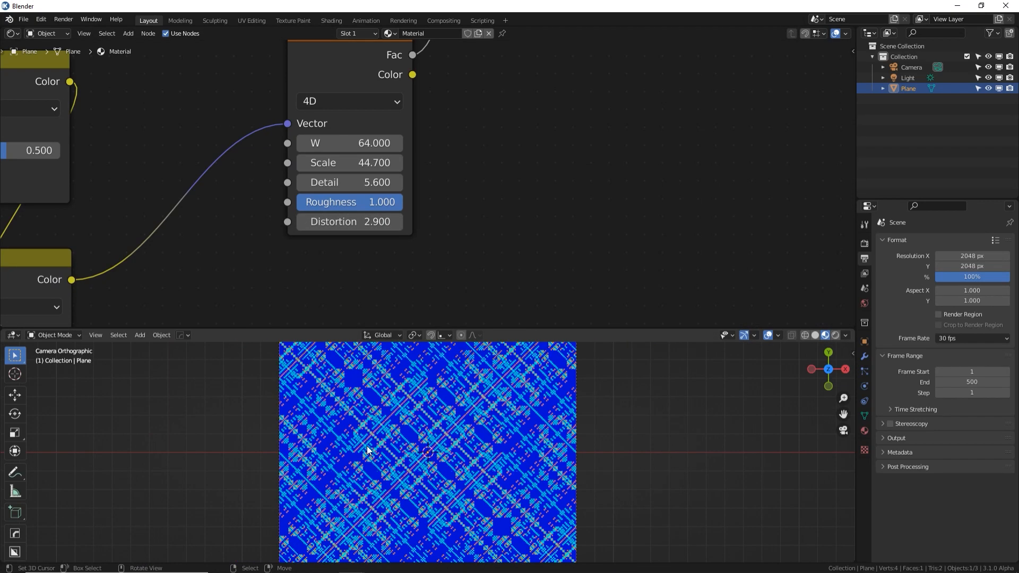
{"action": "scroll", "coordinate": [404, 423], "scroll_direction": "up", "scroll_amount": 3}
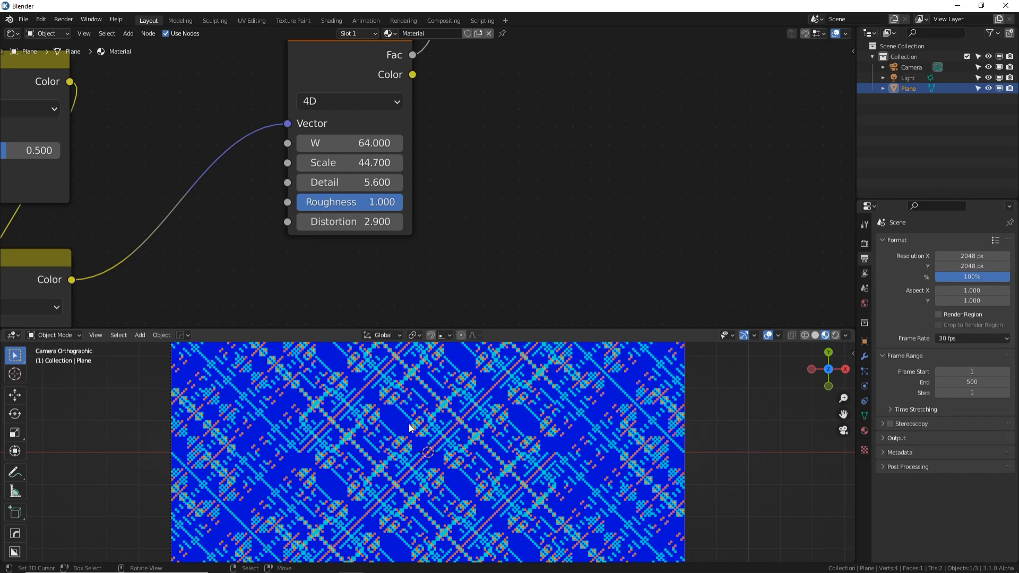
- Widen the ColorRamp node to more than twice its width so its colour stops are spread out
{"action": "scroll", "coordinate": [382, 202], "scroll_direction": "down", "scroll_amount": 5}
{"action": "middle_click_drag", "start_coordinate": [372, 175], "coordinate": [266, 189]}
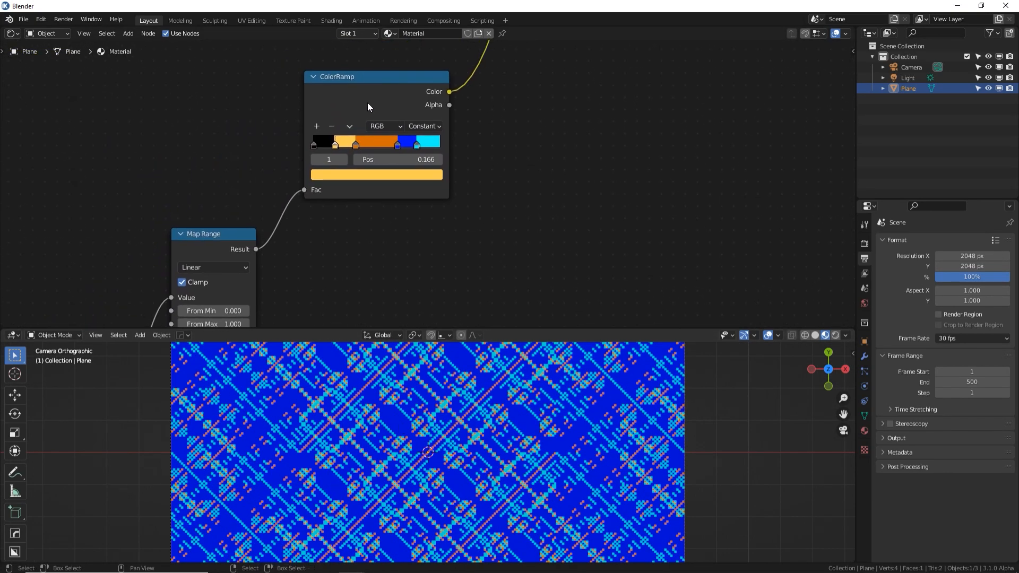
{"action": "left_click", "coordinate": [367, 106]}
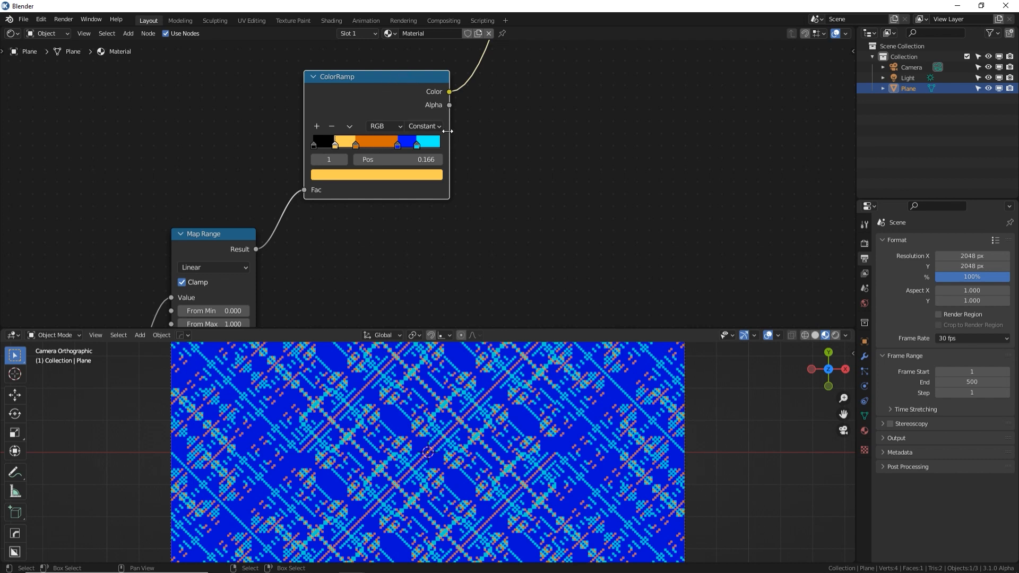
{"action": "left_click_drag", "start_coordinate": [447, 130], "coordinate": [478, 131]}
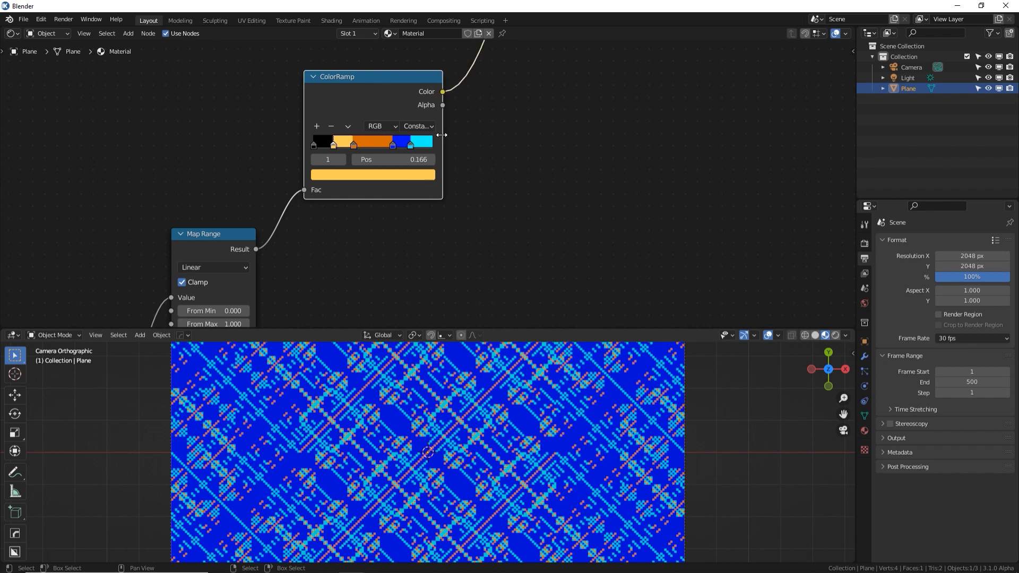
{"action": "left_click_drag", "start_coordinate": [441, 135], "coordinate": [853, 148]}
{"action": "scroll", "coordinate": [435, 77], "scroll_direction": "down", "scroll_amount": 2}
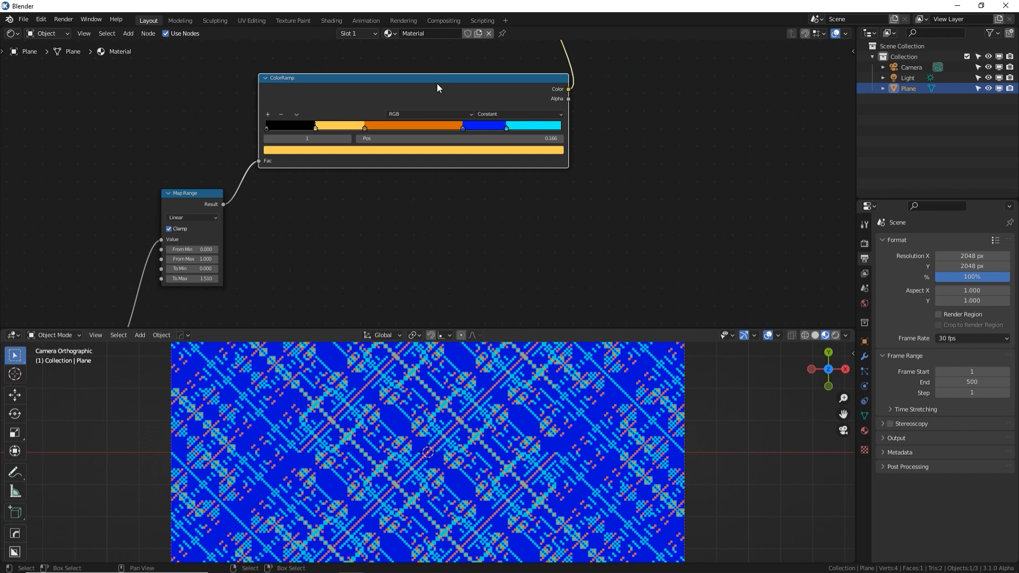
- Duplicate the ColorRamp below the original and connect the Map Range Result to the copy's Fac input
{"action": "key", "text": "shift+d"}
{"action": "left_click", "coordinate": [273, 210]}
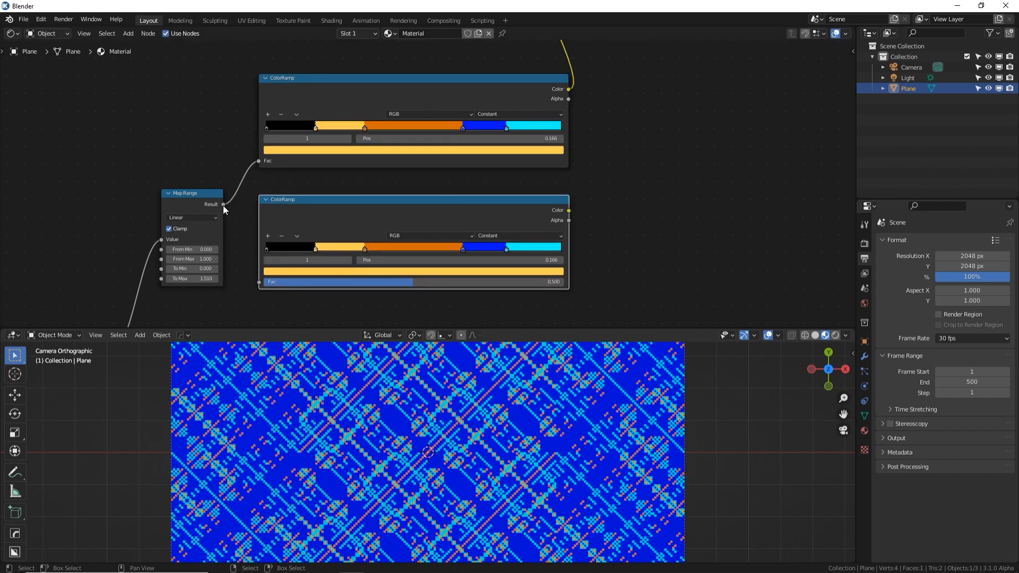
{"action": "left_click_drag", "start_coordinate": [223, 206], "coordinate": [259, 282]}
{"action": "scroll", "coordinate": [316, 202], "scroll_direction": "down", "scroll_amount": 2}
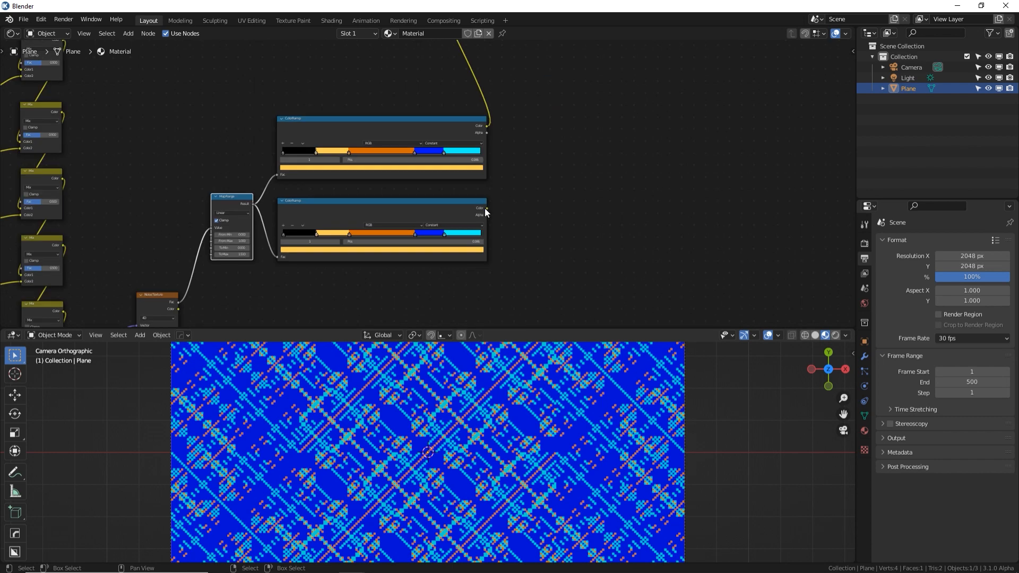
- Feed the material's shader from the lower ColorRamp's Color output instead of the upper ramp's
{"action": "left_click_drag", "start_coordinate": [487, 209], "coordinate": [600, 85]}
{"action": "scroll", "coordinate": [475, 229], "scroll_direction": "up", "scroll_amount": 6}
{"action": "left_click_drag", "start_coordinate": [470, 255], "coordinate": [469, 155], "text": "alt"}
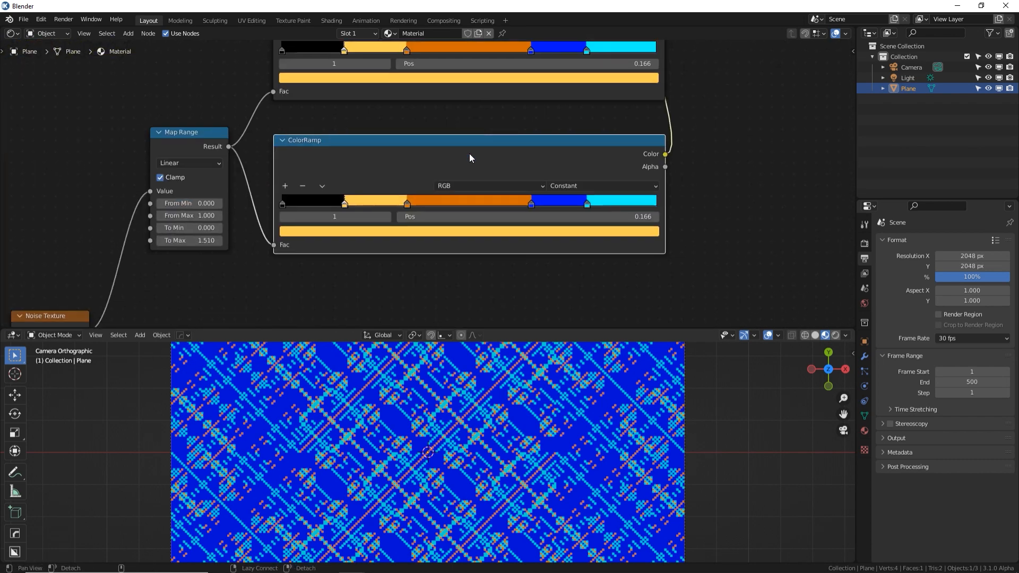
- Recolour the lower ColorRamp's first three stops red, orange and blue, with the second stop at position 0.236
{"action": "left_click", "coordinate": [282, 203]}
{"action": "left_click", "coordinate": [309, 231]}
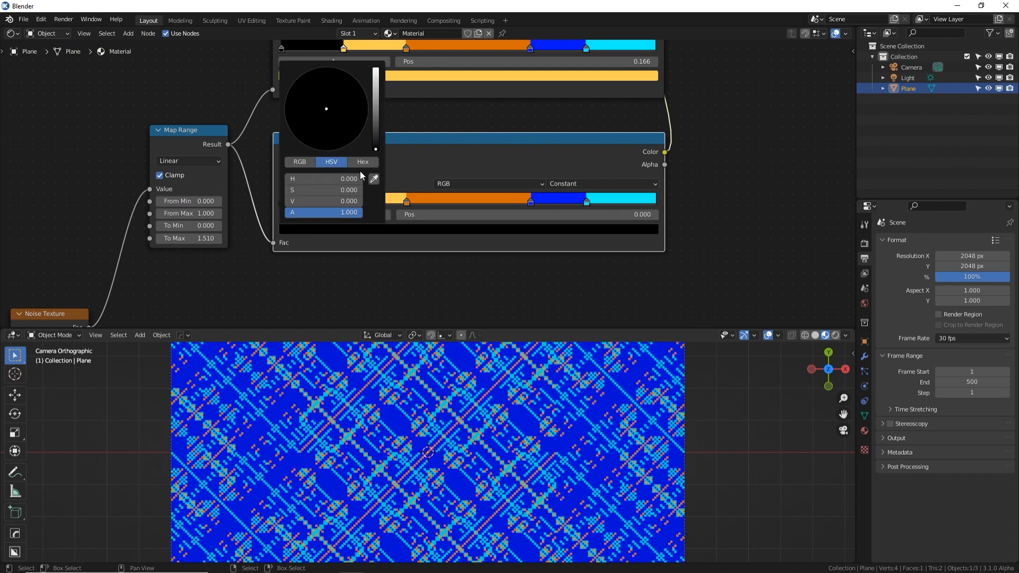
{"action": "left_click_drag", "start_coordinate": [313, 139], "coordinate": [341, 164]}
{"action": "left_click", "coordinate": [370, 203]}
{"action": "left_click", "coordinate": [380, 229]}
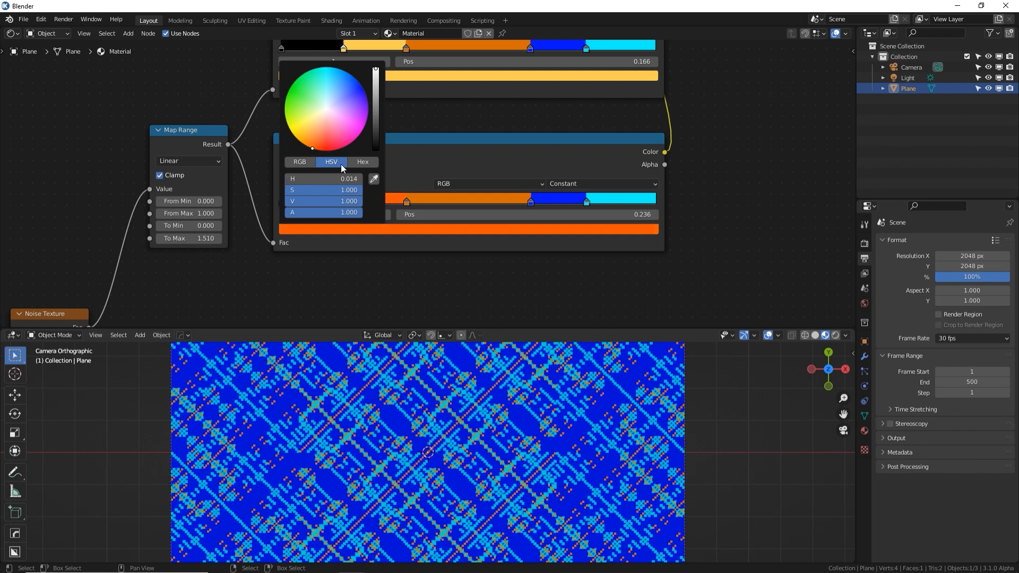
{"action": "left_click", "coordinate": [401, 229]}
{"action": "left_click_drag", "start_coordinate": [349, 121], "coordinate": [349, 74]}
- Move the lower ColorRamp's fourth stop to position 0.394 and colour it magenta
{"action": "left_click_drag", "start_coordinate": [524, 200], "coordinate": [430, 202]}
{"action": "left_click", "coordinate": [420, 229]}
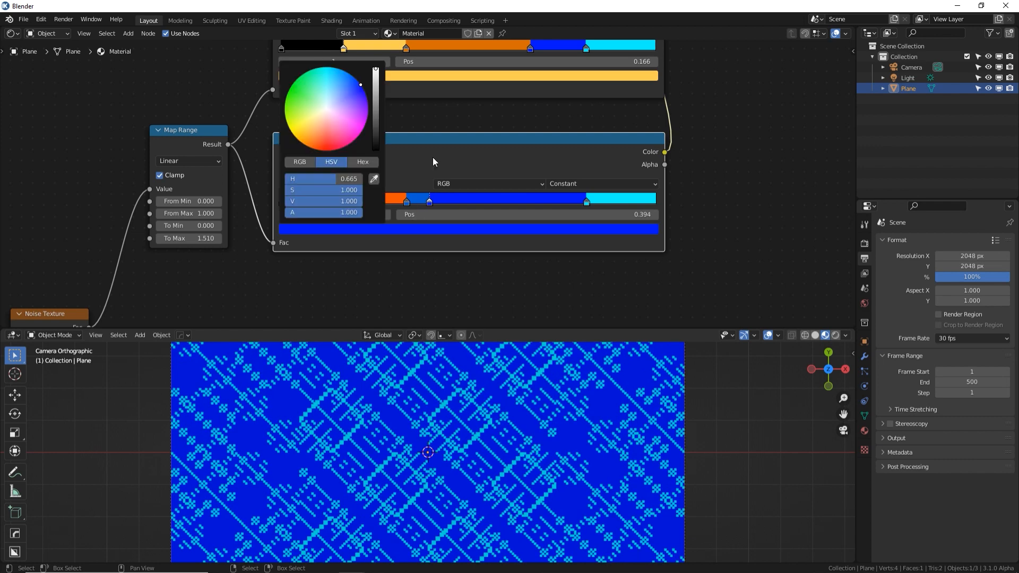
{"action": "left_click", "coordinate": [418, 235]}
{"action": "left_click", "coordinate": [348, 123]}
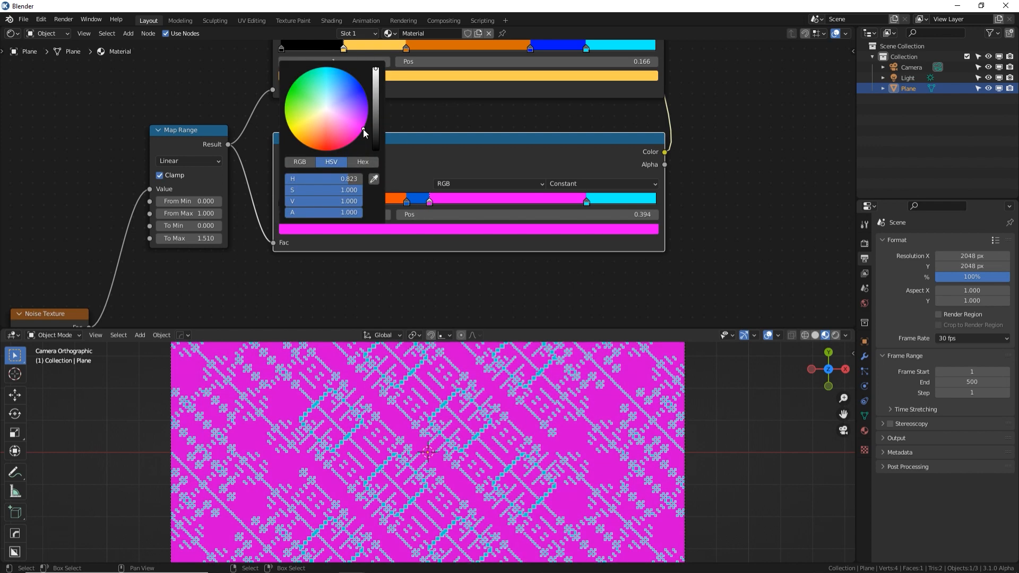
- Move the lower ColorRamp's cyan last stop to position 0.525 and colour it yellow
{"action": "left_click_drag", "start_coordinate": [587, 203], "coordinate": [463, 202]}
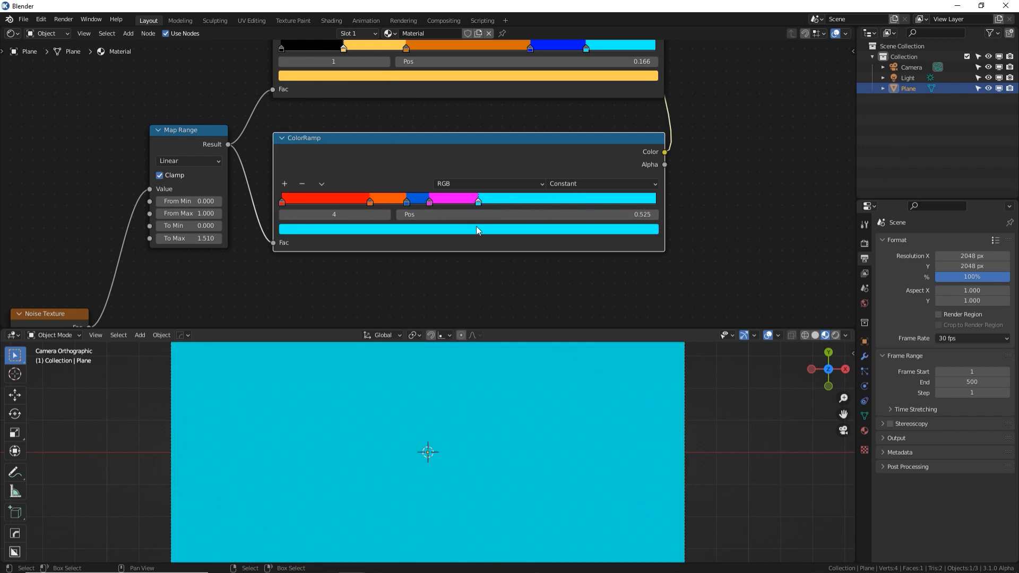
{"action": "left_click", "coordinate": [417, 228]}
{"action": "left_click_drag", "start_coordinate": [332, 112], "coordinate": [292, 128]}
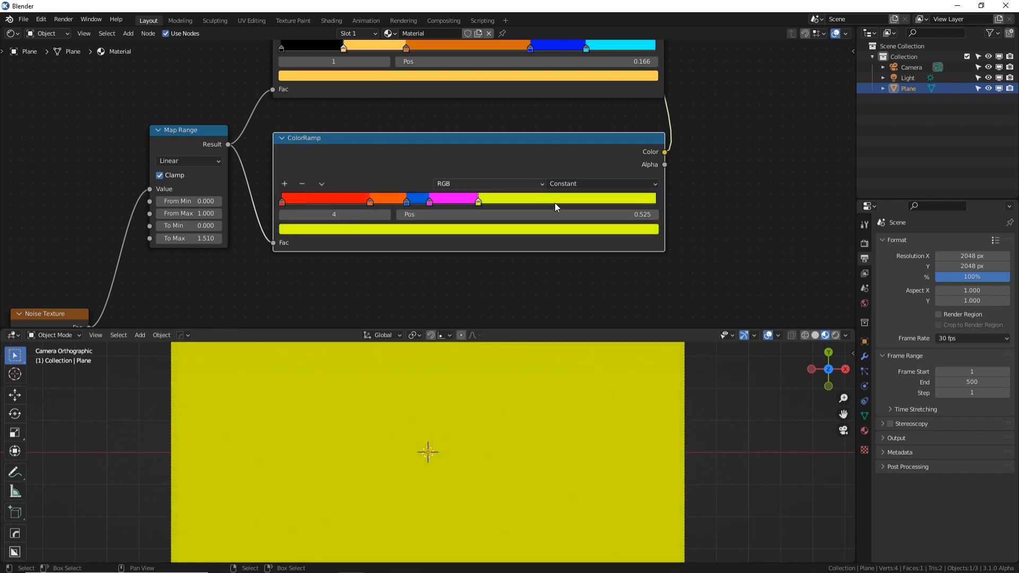
- Add another stop to the lower ColorRamp at position 0.735 and colour it pinkish red
{"action": "left_click", "coordinate": [285, 183]}
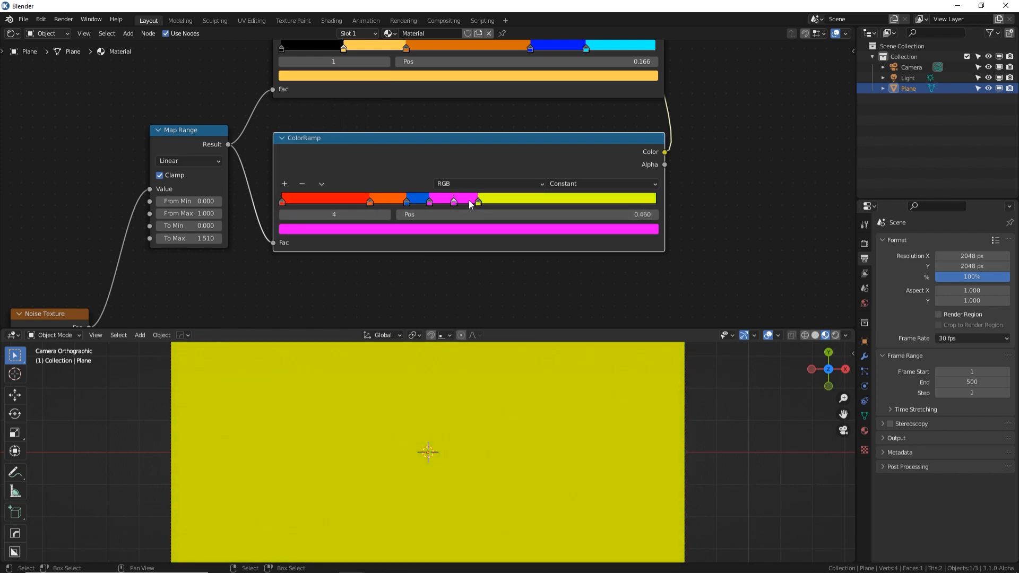
{"action": "left_click_drag", "start_coordinate": [455, 201], "coordinate": [557, 203]}
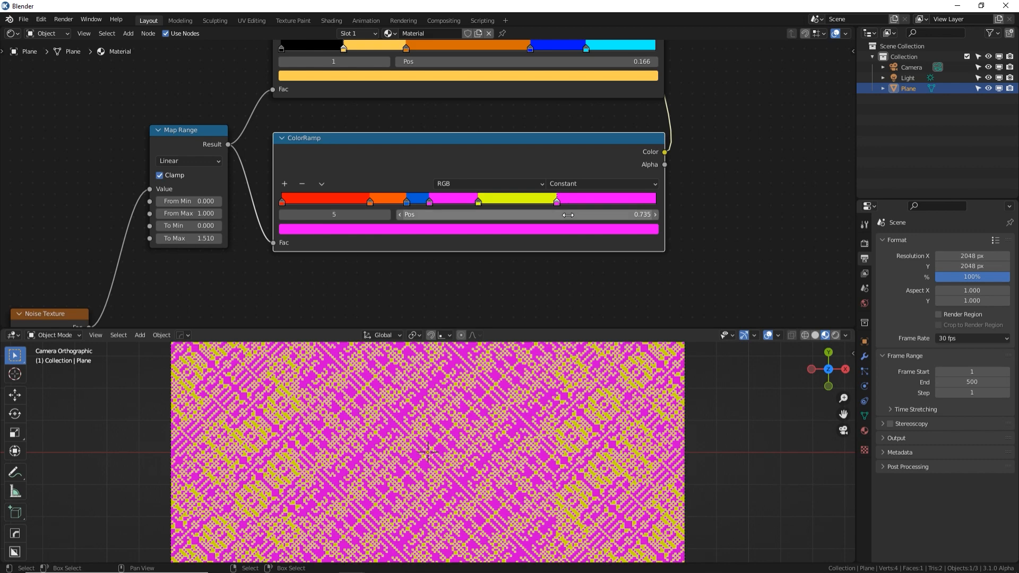
{"action": "left_click", "coordinate": [445, 229]}
{"action": "left_click_drag", "start_coordinate": [345, 142], "coordinate": [344, 147]}
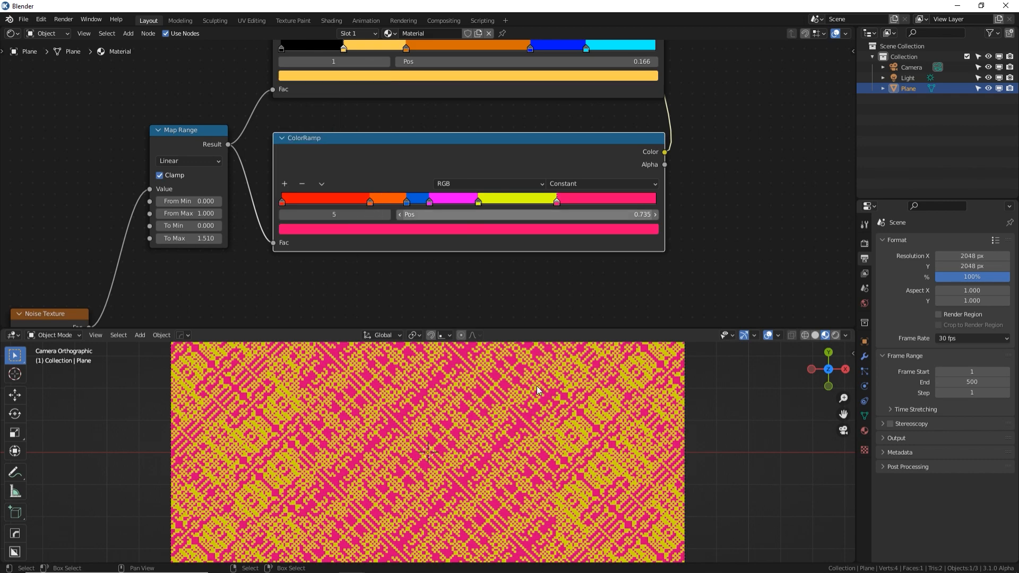
- Set the Map Range's To Min to -1.81 and To Max to 2.12, and move the lower ramp's magenta stop to position 0.707
{"action": "mouse_move", "coordinate": [202, 239]}
{"action": "left_mouse_down"}
{"action": "mouse_move", "coordinate": [150, 239]}
{"action": "mouse_move", "coordinate": [194, 238]}
{"action": "mouse_move", "coordinate": [186, 240]}
{"action": "left_mouse_up"}
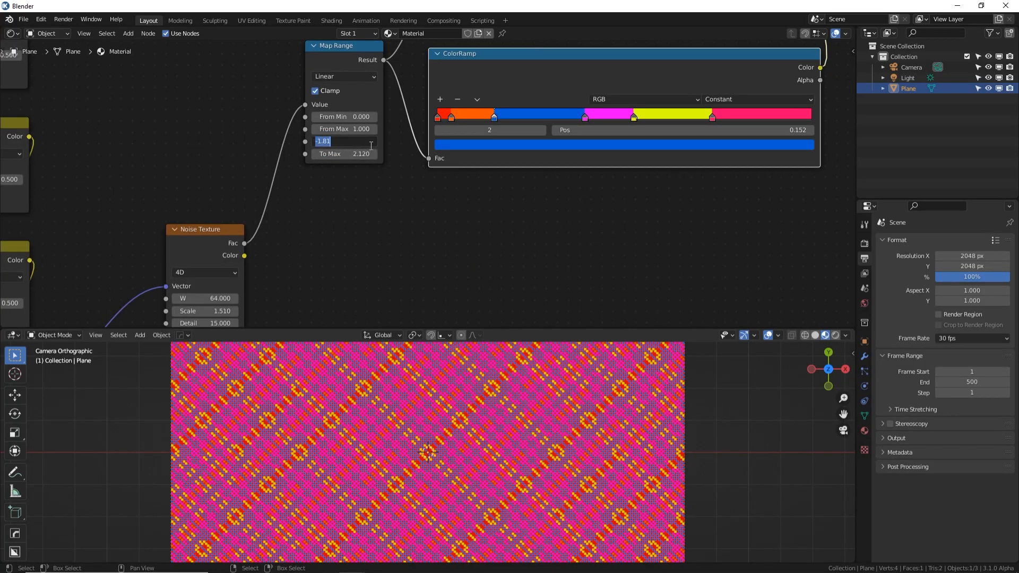
{"action": "key", "text": "Return"}
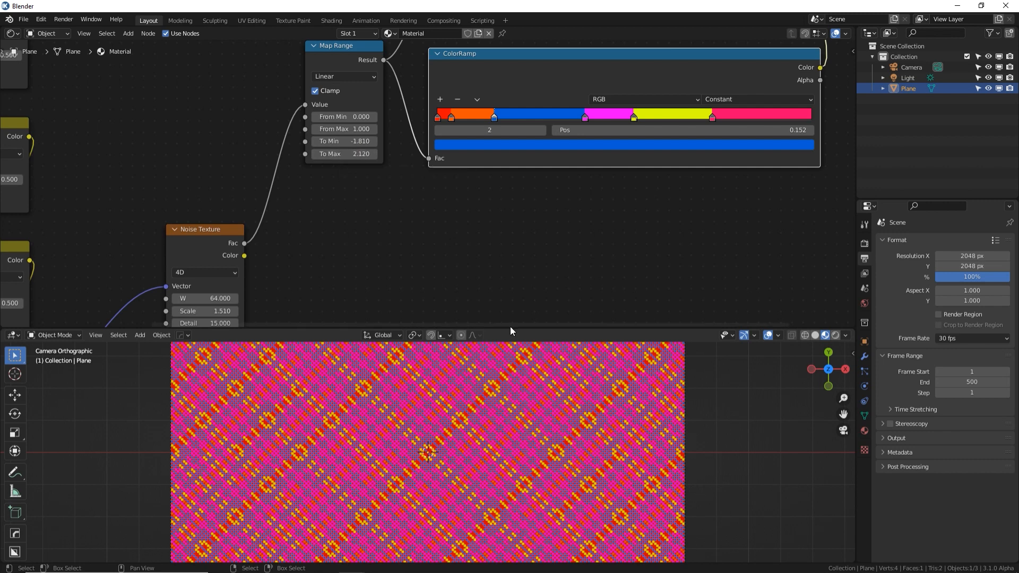
{"action": "left_click_drag", "start_coordinate": [585, 117], "coordinate": [642, 118]}
{"action": "left_click", "coordinate": [633, 116]}
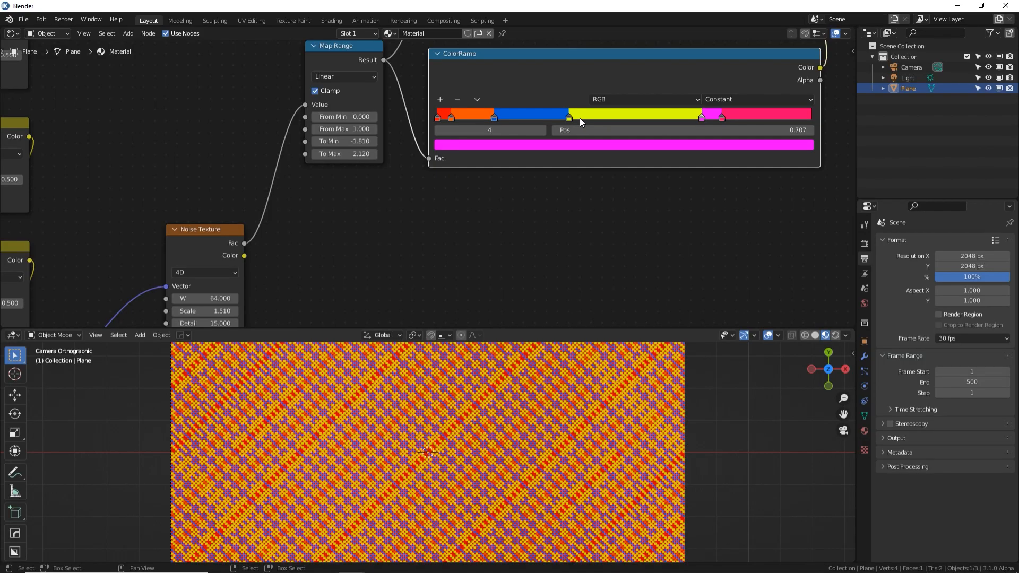
{"action": "left_click_drag", "start_coordinate": [578, 118], "coordinate": [637, 116]}
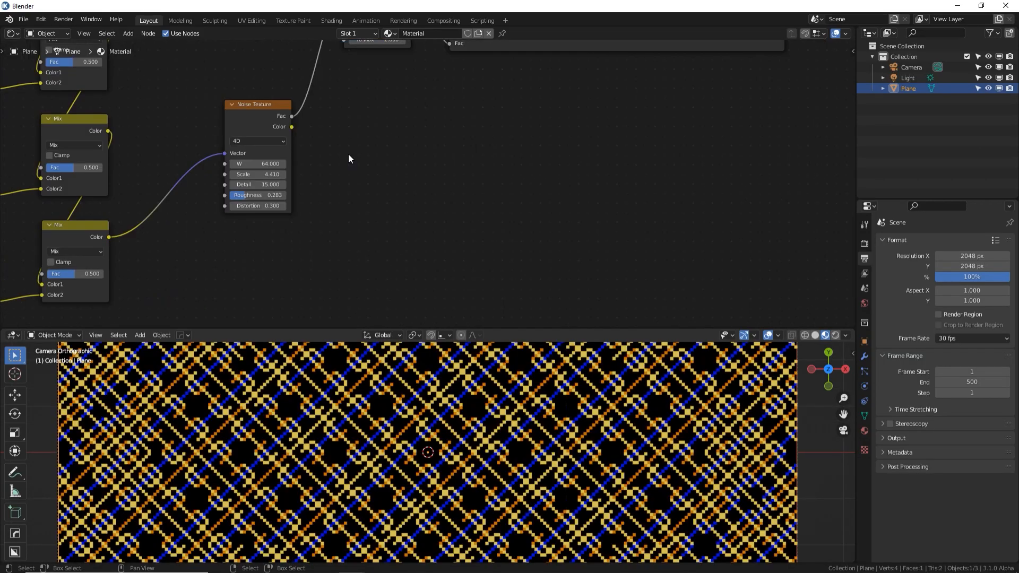
- Add a Musgrave Texture below the Noise Texture, linking the last Mix's Color to its Vector and its Height to the Map Range Value
{"action": "left_click_drag", "start_coordinate": [348, 154], "coordinate": [341, 152], "text": "alt"}
{"action": "left_click", "coordinate": [269, 100]}
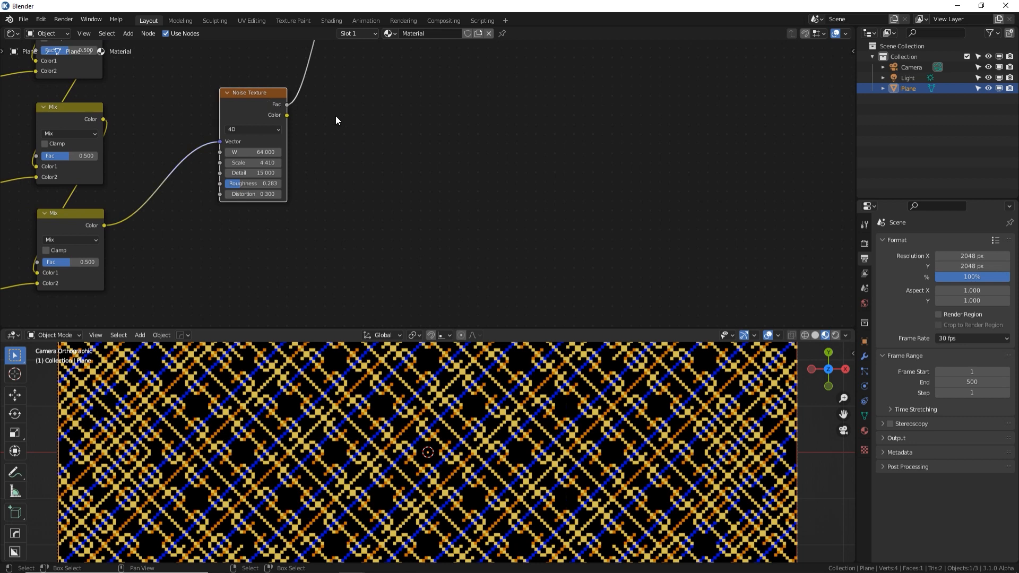
{"action": "key", "text": "shift+a"}
{"action": "key", "text": "shift+a"}
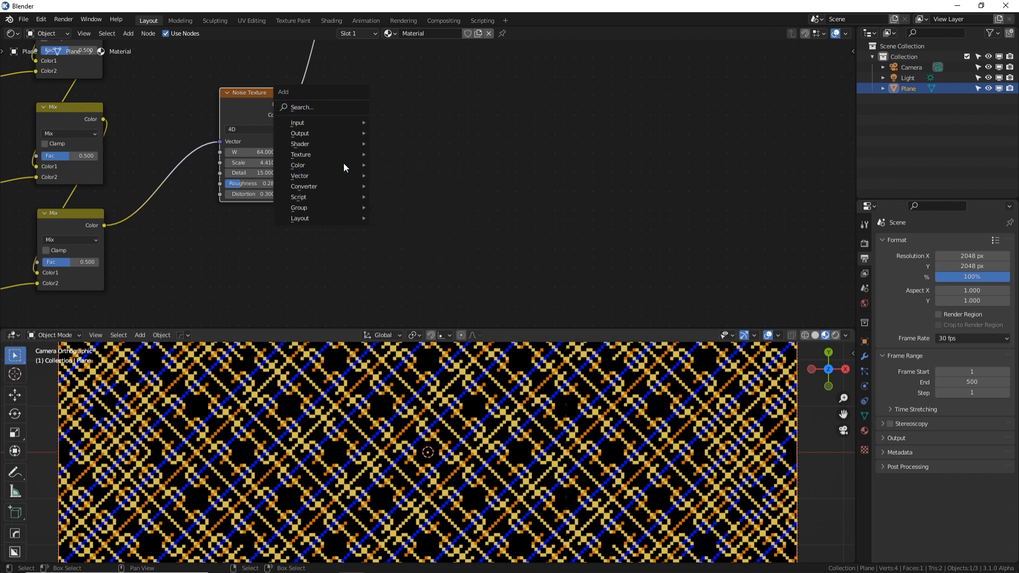
{"action": "mouse_move", "coordinate": [345, 155]}
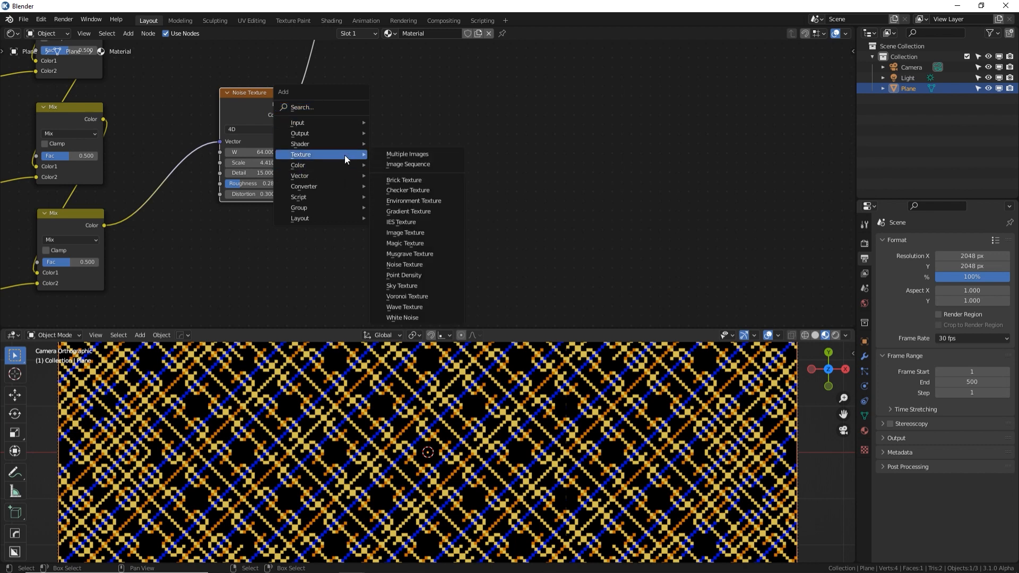
{"action": "left_click", "coordinate": [409, 253]}
{"action": "middle_click_drag", "start_coordinate": [218, 220], "coordinate": [235, 196]}
{"action": "left_click_drag", "start_coordinate": [121, 202], "coordinate": [240, 248]}
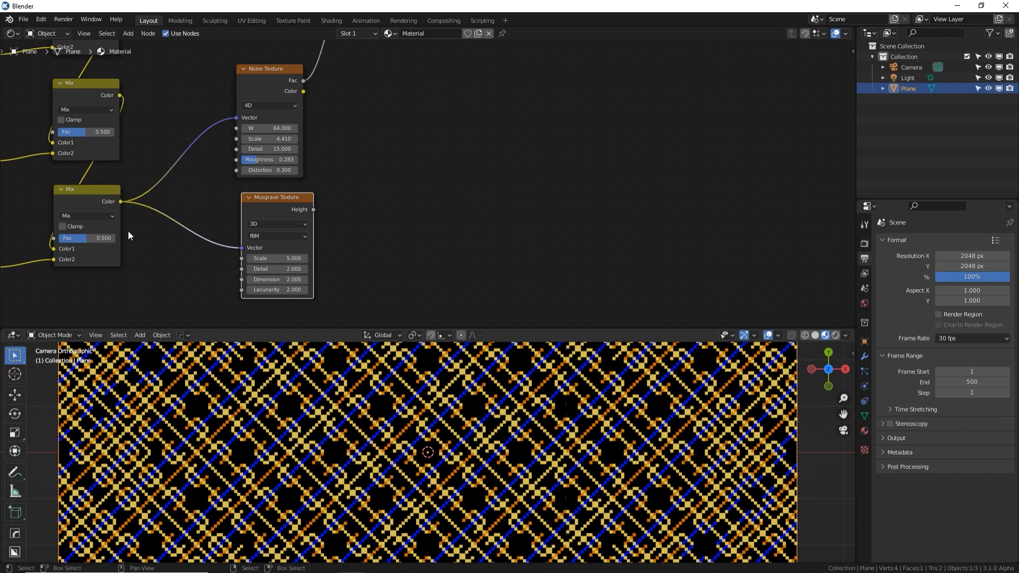
{"action": "left_click_drag", "start_coordinate": [313, 210], "coordinate": [355, 149]}
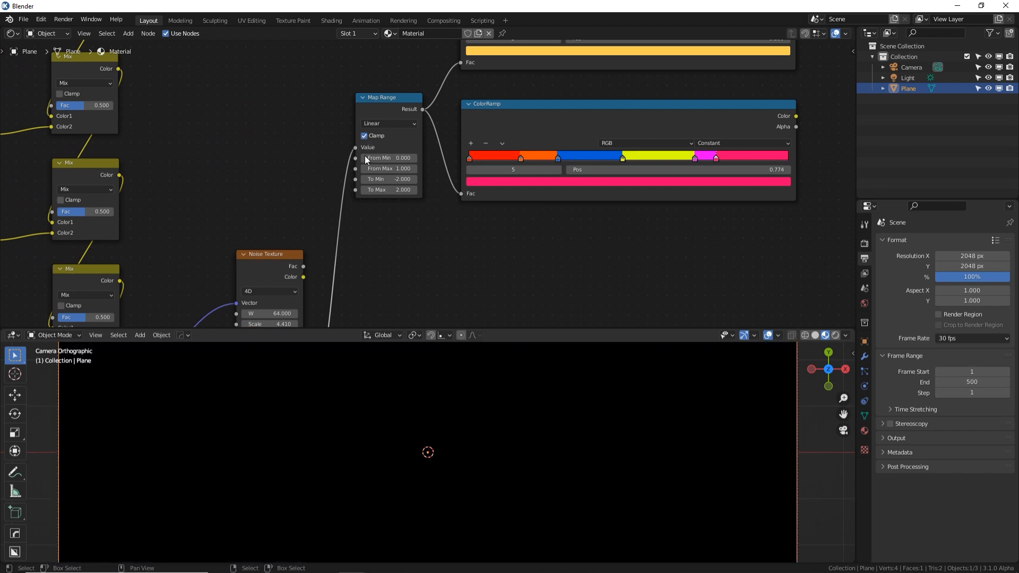
- Disable Clamp on the Map Range and set its To Min to 0 and To Max to 1
{"action": "left_click", "coordinate": [365, 135]}
{"action": "middle_click_drag", "start_coordinate": [373, 245], "coordinate": [358, 186]}
{"action": "left_click", "coordinate": [376, 119]}
{"action": "type", "text": "0"}
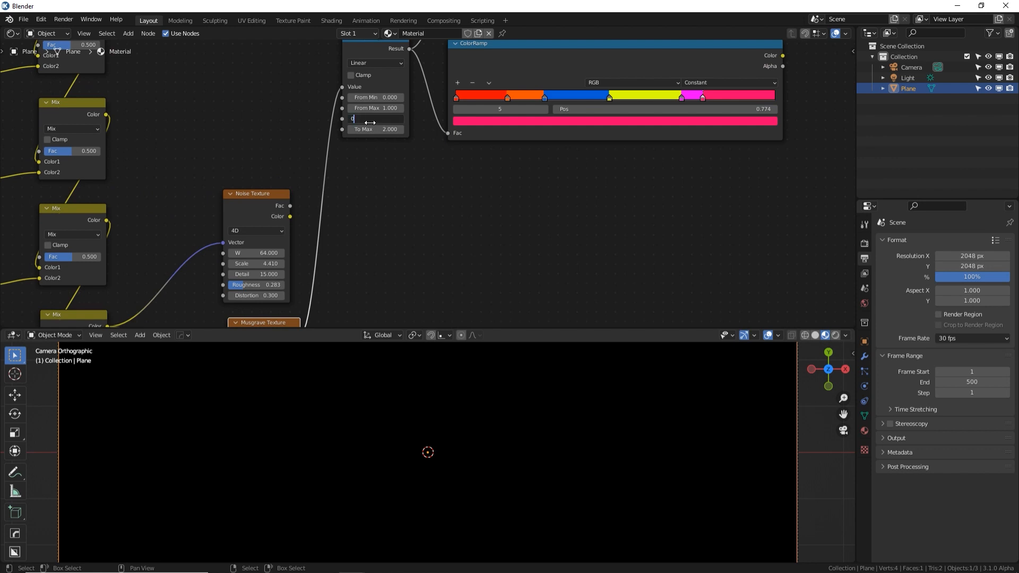
{"action": "key", "text": "Tab"}
{"action": "type", "text": "1"}
{"action": "key", "text": "Return"}
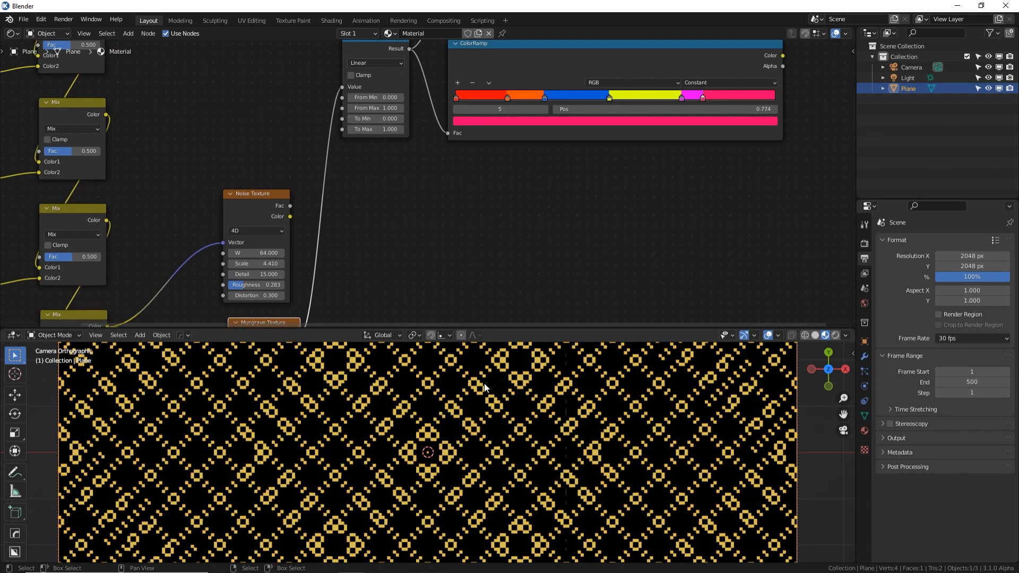
- Set the Musgrave Texture's Scale to 15.8, Detail to 5.3, Dimension to 0 and Lacunarity to 1.69
{"action": "middle_click_drag", "start_coordinate": [412, 276], "coordinate": [460, 135]}
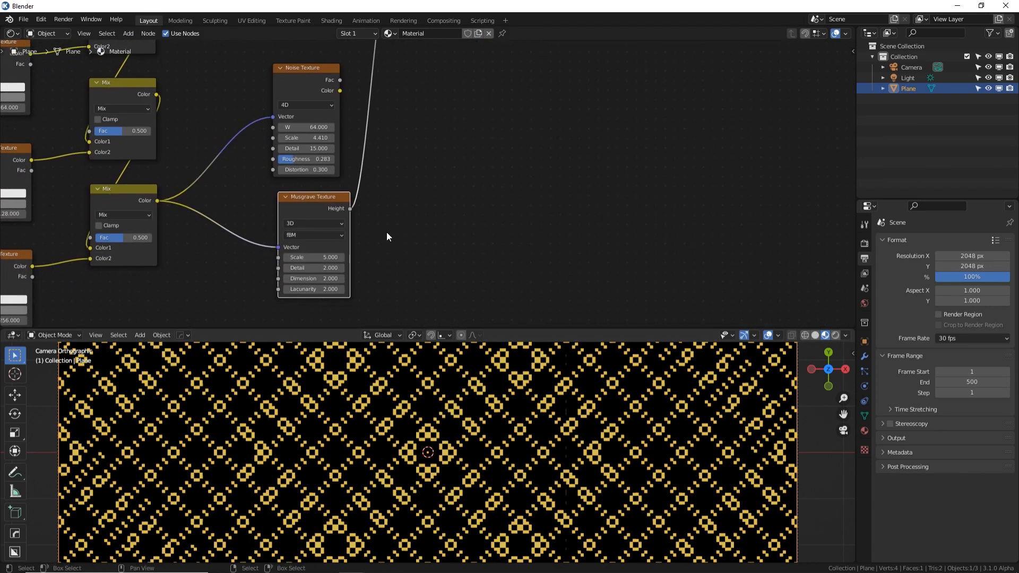
{"action": "left_click_drag", "start_coordinate": [313, 257], "coordinate": [377, 257]}
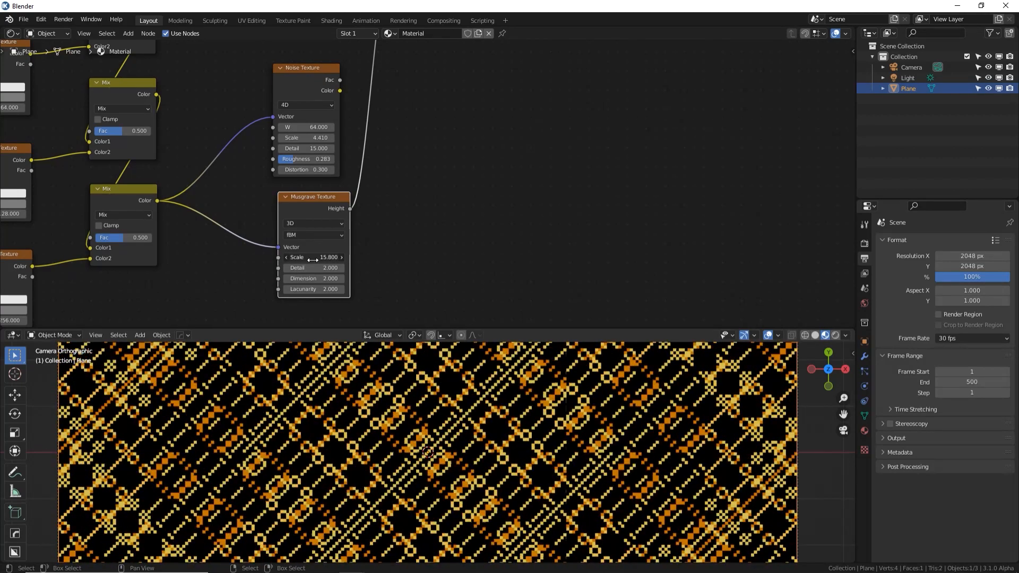
{"action": "mouse_move", "coordinate": [313, 268]}
{"action": "left_mouse_down"}
{"action": "mouse_move", "coordinate": [296, 267]}
{"action": "mouse_move", "coordinate": [322, 268]}
{"action": "mouse_move", "coordinate": [299, 278]}
{"action": "left_mouse_up"}
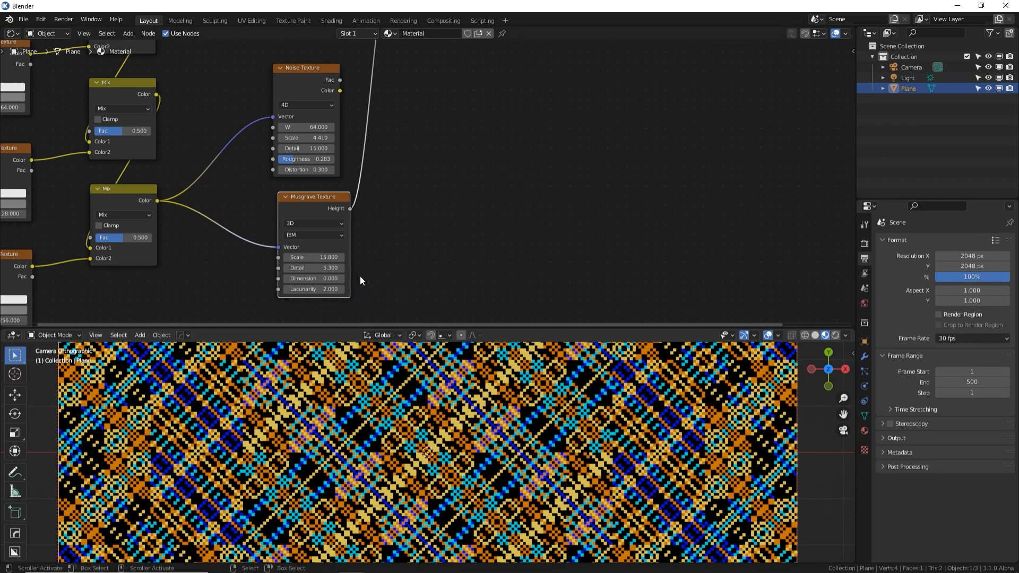
{"action": "scroll", "coordinate": [421, 173], "scroll_direction": "down", "scroll_amount": 3}
{"action": "scroll", "coordinate": [370, 243], "scroll_direction": "up", "scroll_amount": 3}
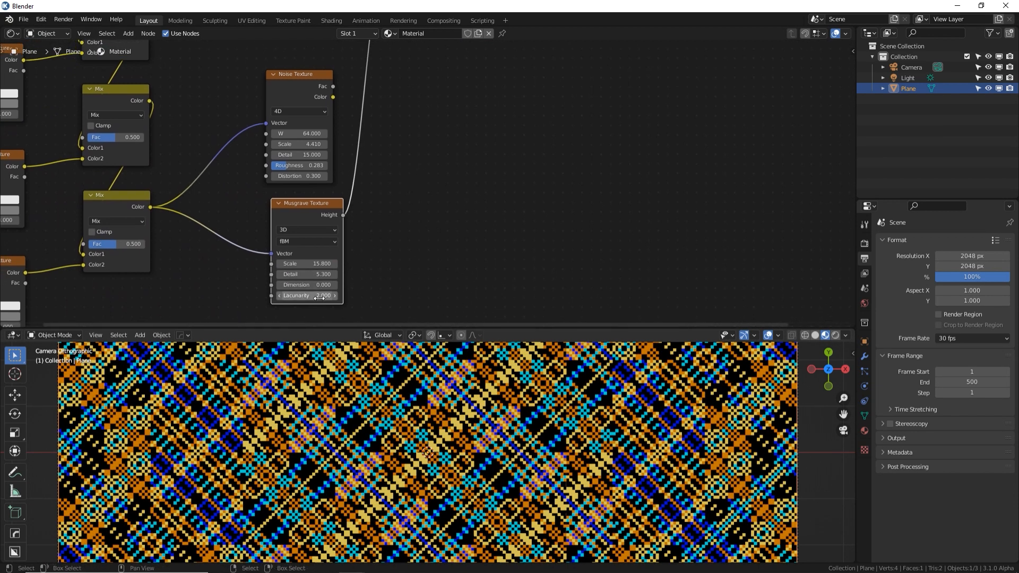
{"action": "mouse_move", "coordinate": [313, 296]}
{"action": "left_mouse_down"}
{"action": "mouse_move", "coordinate": [233, 296]}
{"action": "mouse_move", "coordinate": [297, 296]}
{"action": "left_mouse_up"}
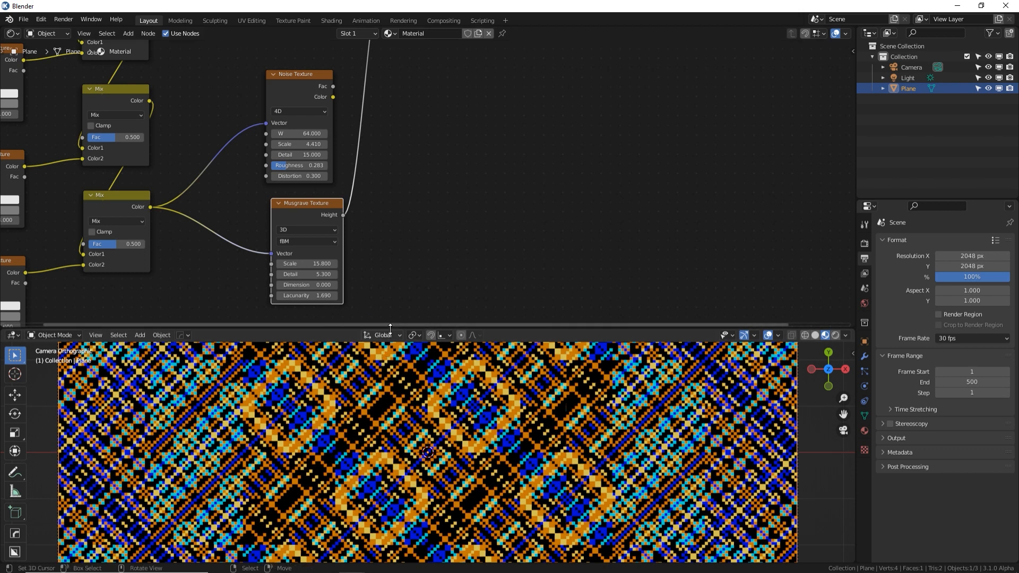
- Enlarge the 3D viewport by reducing the node editor's height to roughly two fifths of the workspace
{"action": "left_click_drag", "start_coordinate": [391, 327], "coordinate": [392, 177]}
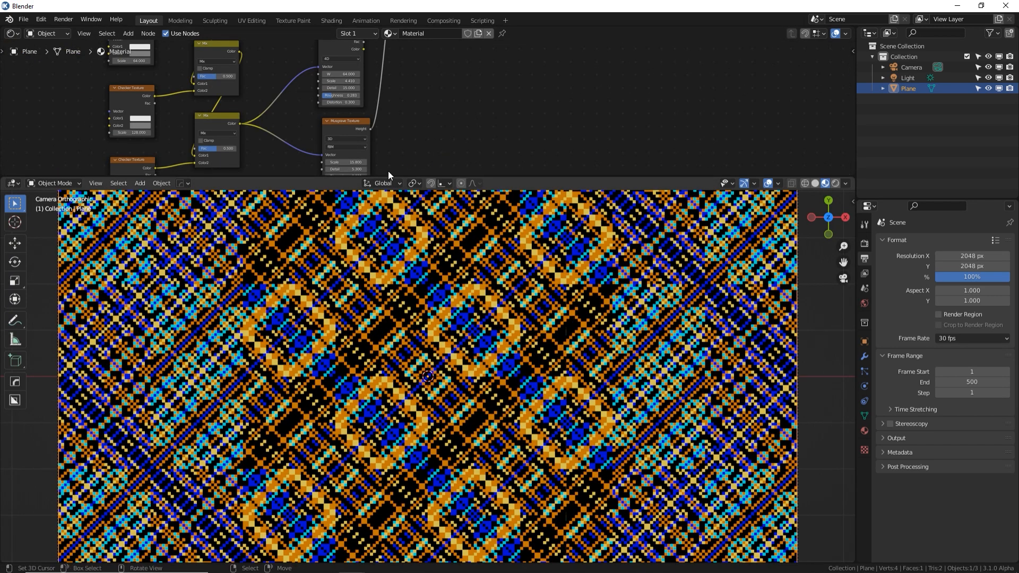
{"action": "left_click_drag", "start_coordinate": [390, 177], "coordinate": [391, 248]}
- Duplicate a Mix node onto the link from the Musgrave Texture to the Map Range and connect the Noise Texture's Fac to its Color1
{"action": "middle_click_drag", "start_coordinate": [391, 131], "coordinate": [375, 157]}
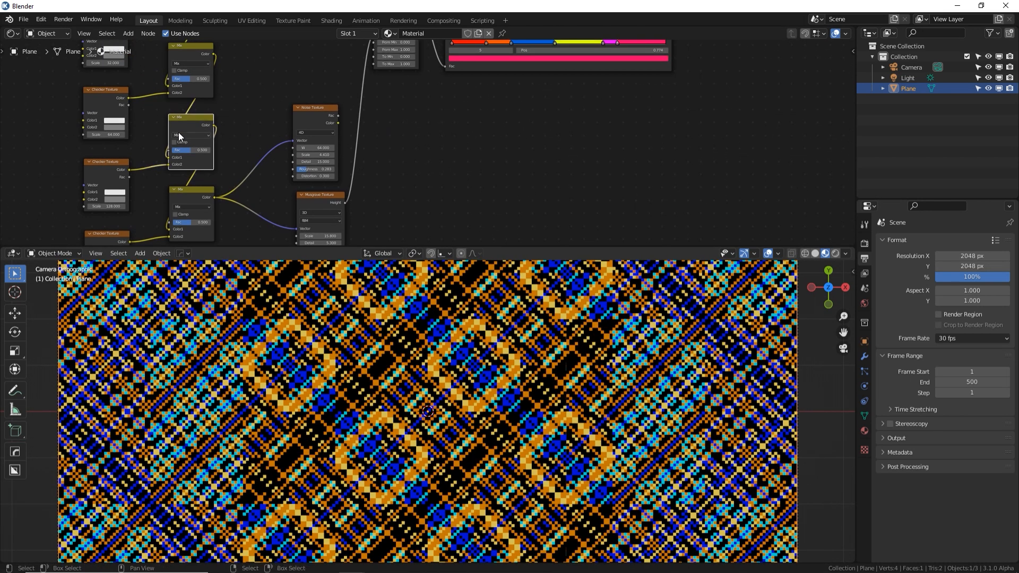
{"action": "key", "text": "shift+d"}
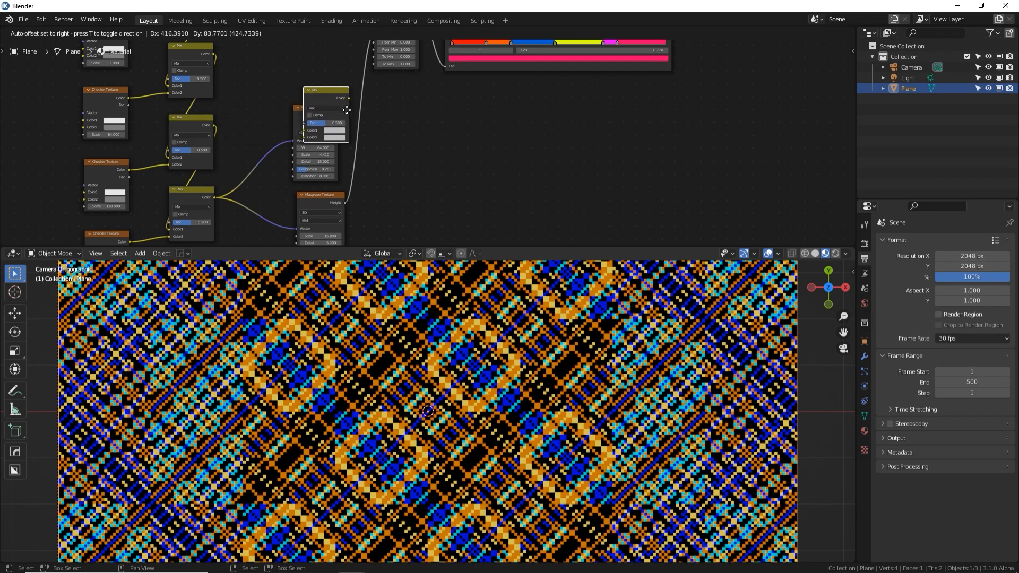
{"action": "left_click", "coordinate": [371, 114]}
{"action": "left_click_drag", "start_coordinate": [337, 115], "coordinate": [372, 143]}
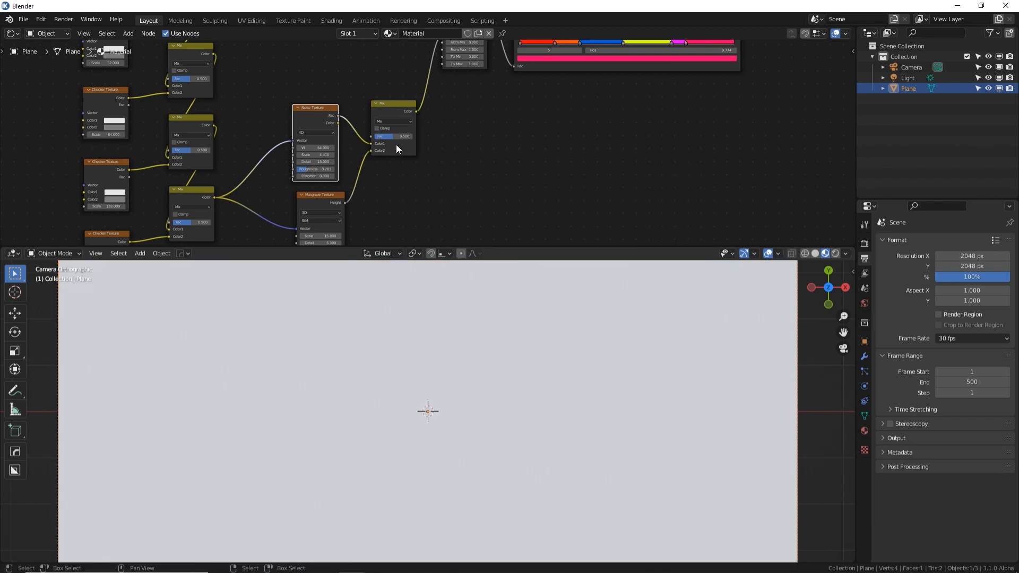
- Set the blending mode of the Mix node combining Noise and Musgrave to Overlay with a Fac of 1
{"action": "scroll", "coordinate": [402, 181], "scroll_direction": "up", "scroll_amount": 3}
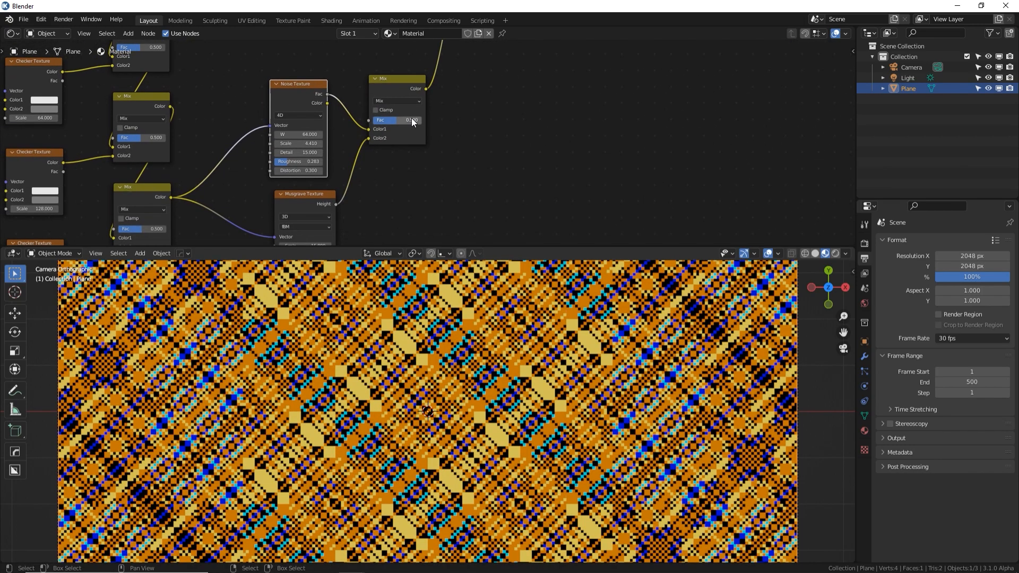
{"action": "mouse_move", "coordinate": [412, 119]}
{"action": "left_mouse_down"}
{"action": "mouse_move", "coordinate": [391, 119]}
{"action": "mouse_move", "coordinate": [416, 118]}
{"action": "left_mouse_up"}
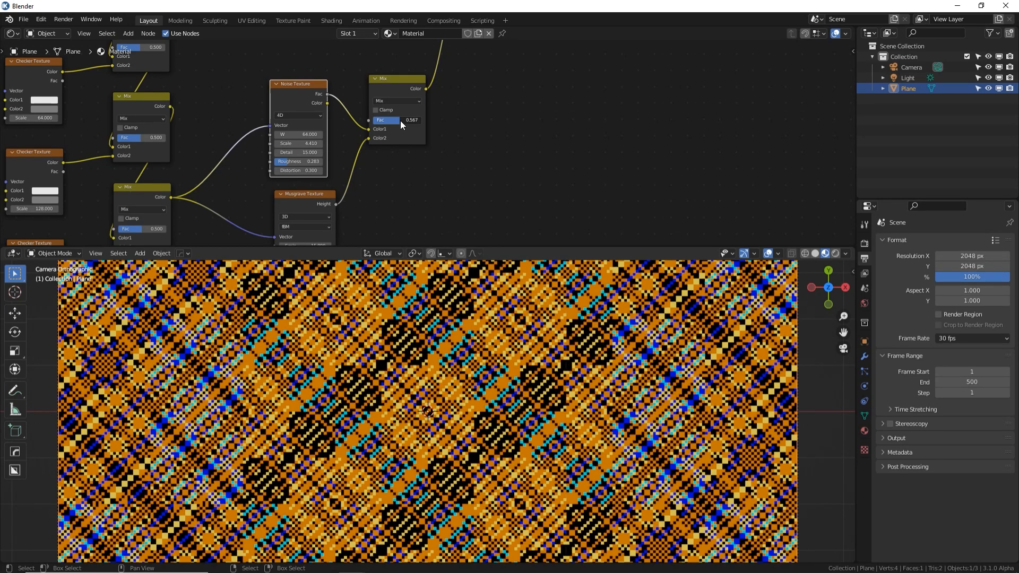
{"action": "left_click", "coordinate": [400, 101]}
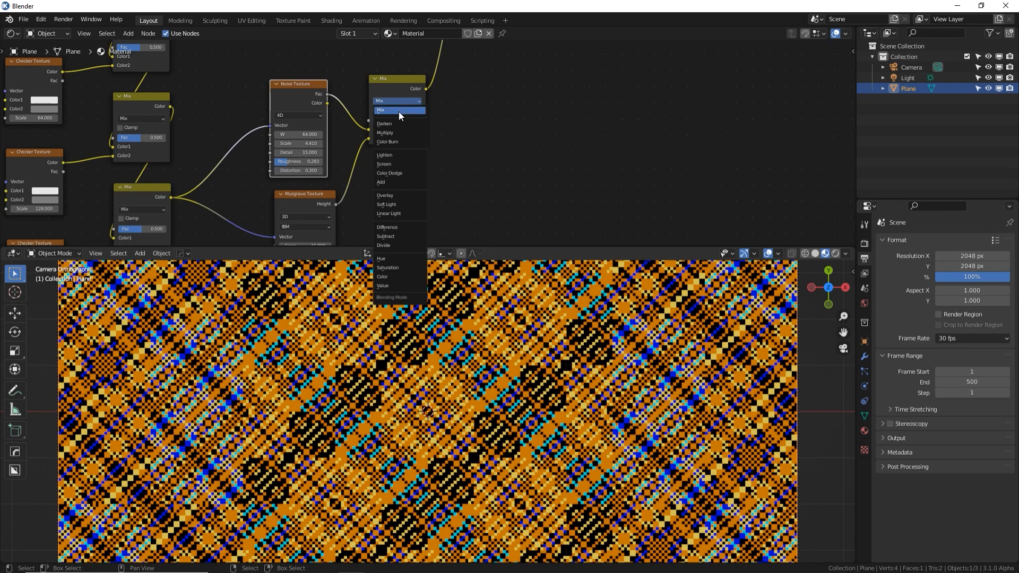
{"action": "left_click", "coordinate": [399, 196]}
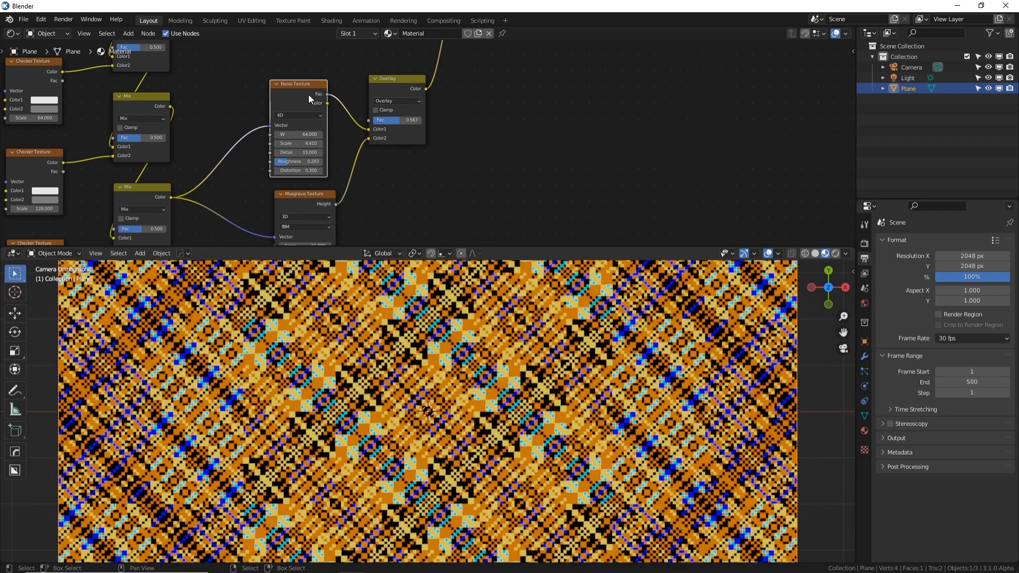
{"action": "left_click_drag", "start_coordinate": [400, 120], "coordinate": [423, 125]}
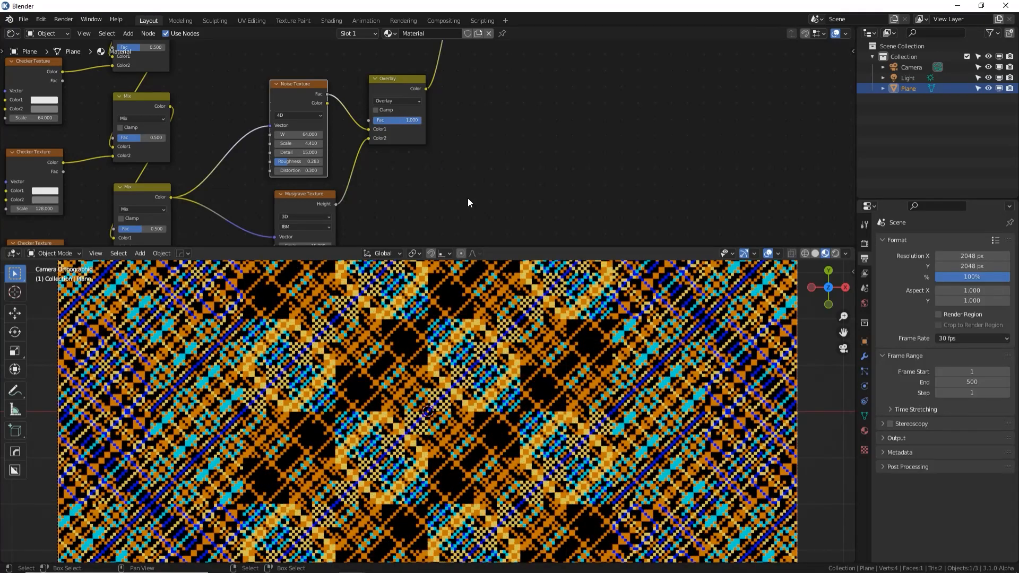
- Try the Soft Light, Screen and Multiply blending modes on the node combining the Noise and Musgrave Textures
{"action": "left_click", "coordinate": [404, 100]}
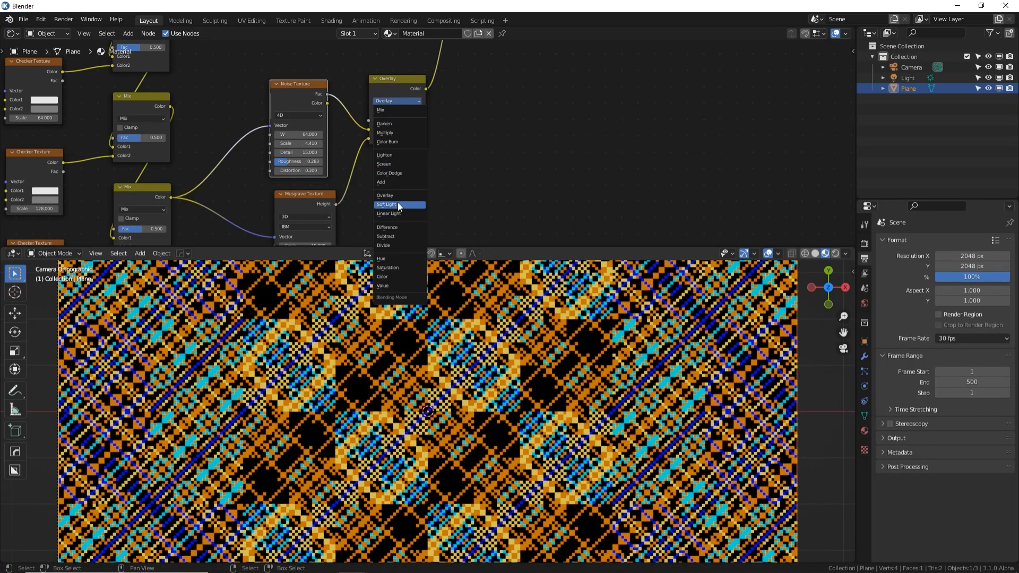
{"action": "left_click", "coordinate": [399, 205]}
{"action": "left_click", "coordinate": [409, 101]}
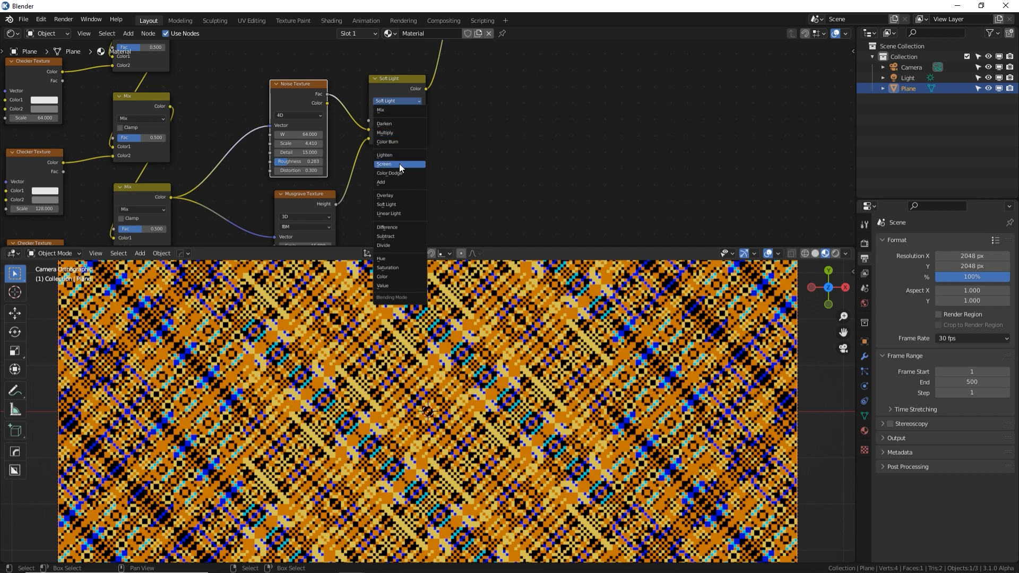
{"action": "left_click", "coordinate": [399, 163]}
{"action": "left_click", "coordinate": [413, 100]}
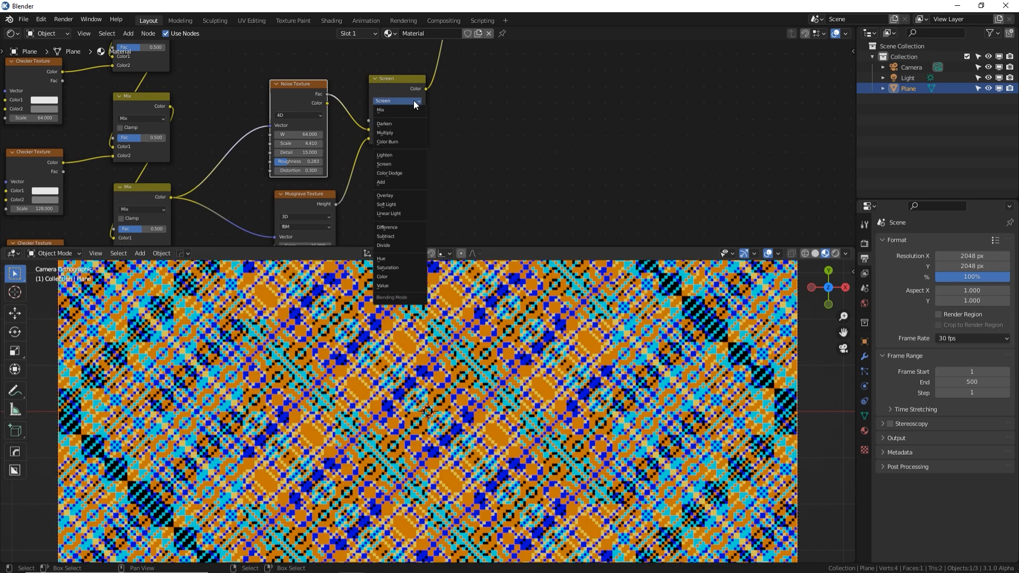
{"action": "left_click", "coordinate": [395, 132]}
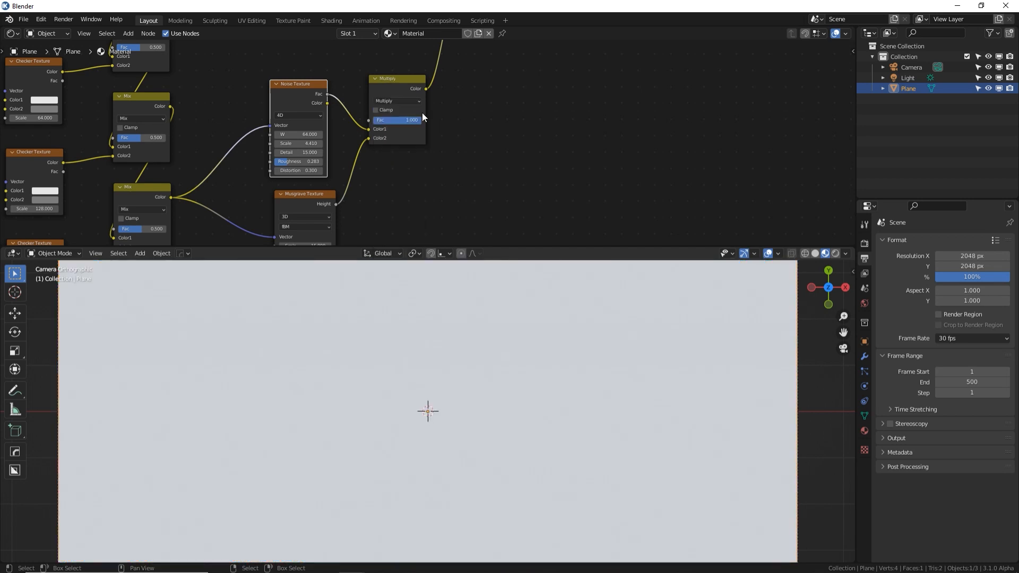
- Set Noise W 49.8, Scale 2.31, Detail 11.5, Roughness 0.525, Distortion -0.5, Musgrave Scale 3, and the node combining them to Mix with Fac 0.883
{"action": "middle_click_drag", "start_coordinate": [392, 182], "coordinate": [393, 152]}
{"action": "left_click_drag", "start_coordinate": [346, 172], "coordinate": [324, 172]}
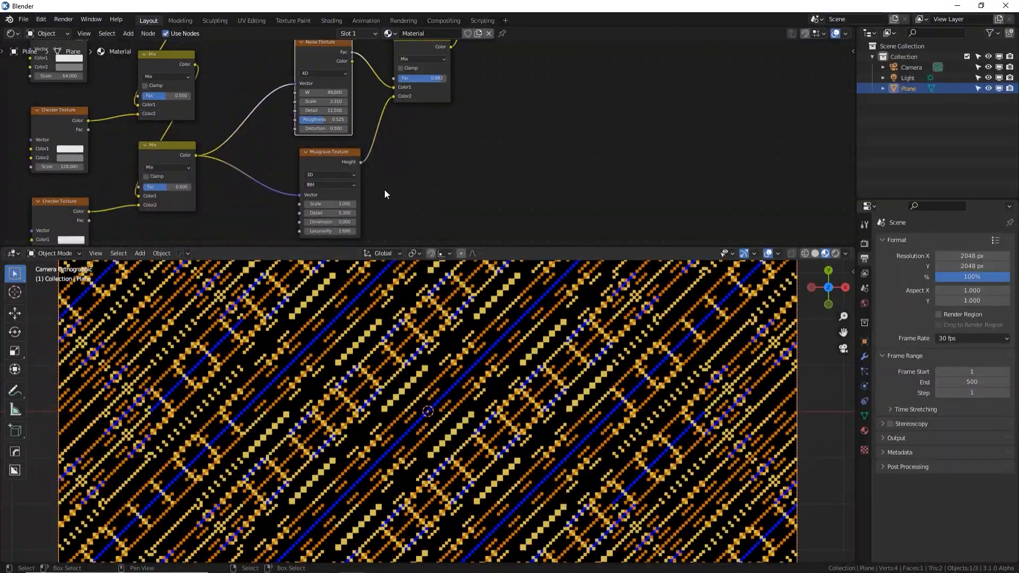
{"action": "middle_click_drag", "start_coordinate": [384, 189], "coordinate": [488, 186]}
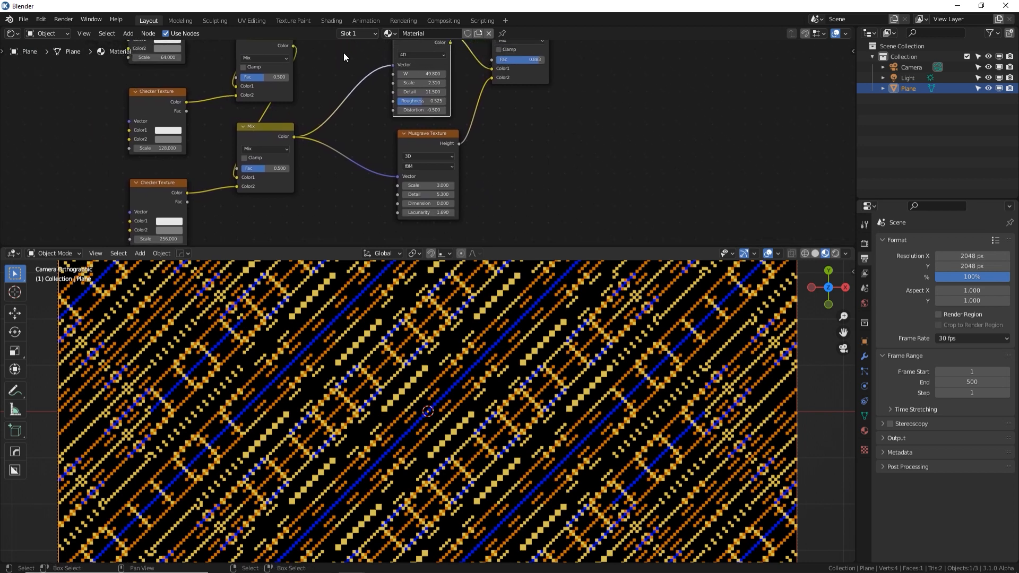
- Change the Musgrave Texture's dimensions to 4D so that it offers a W input
{"action": "middle_click_drag", "start_coordinate": [560, 65], "coordinate": [561, 103]}
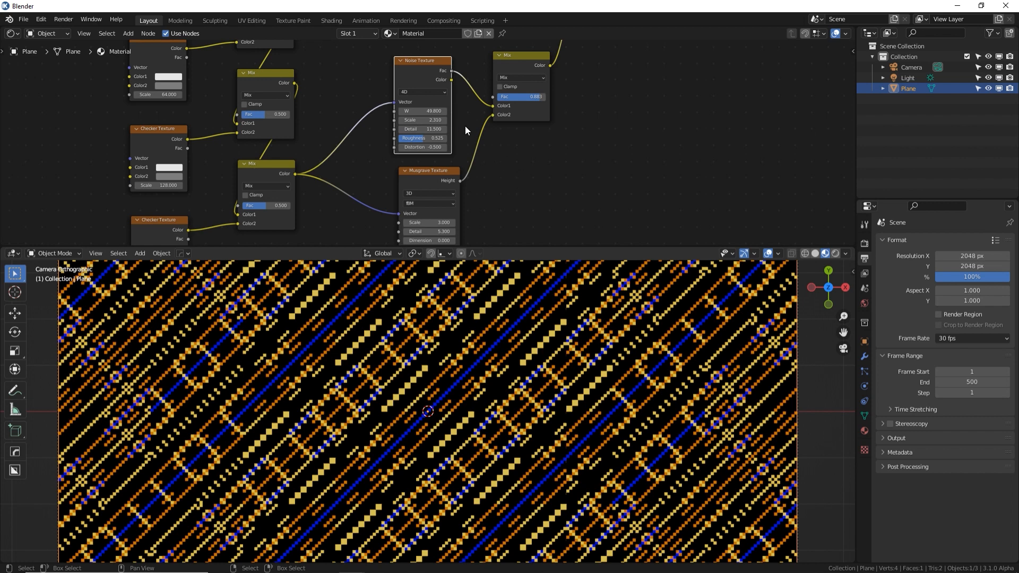
{"action": "middle_click_drag", "start_coordinate": [462, 170], "coordinate": [478, 139]}
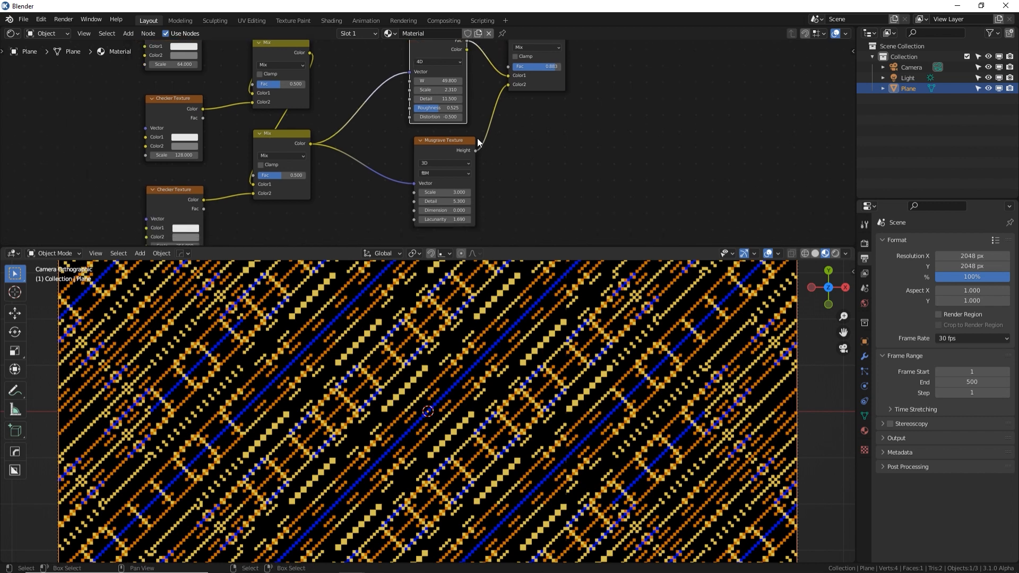
{"action": "left_click", "coordinate": [467, 164]}
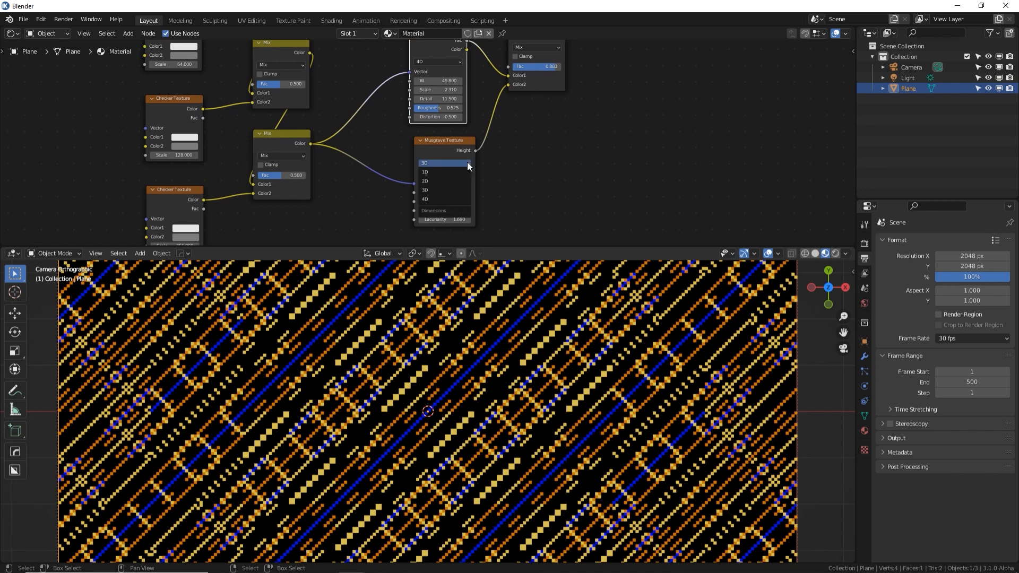
{"action": "left_click", "coordinate": [446, 199]}
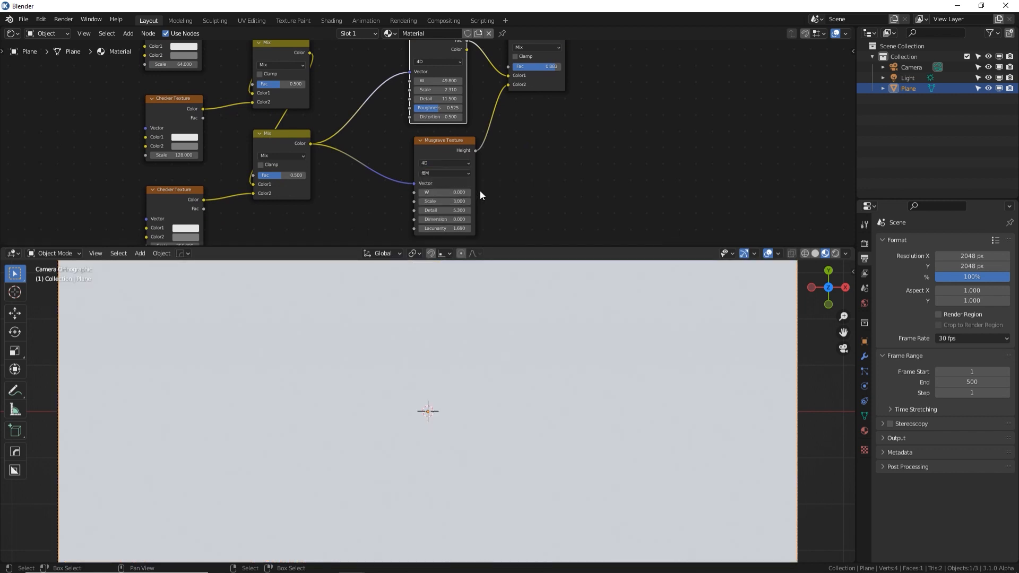
- Add a Value node below the Mix node that feeds the Noise and Musgrave Textures
{"action": "middle_click_drag", "start_coordinate": [383, 146], "coordinate": [400, 105]}
{"action": "key", "text": "shift+a"}
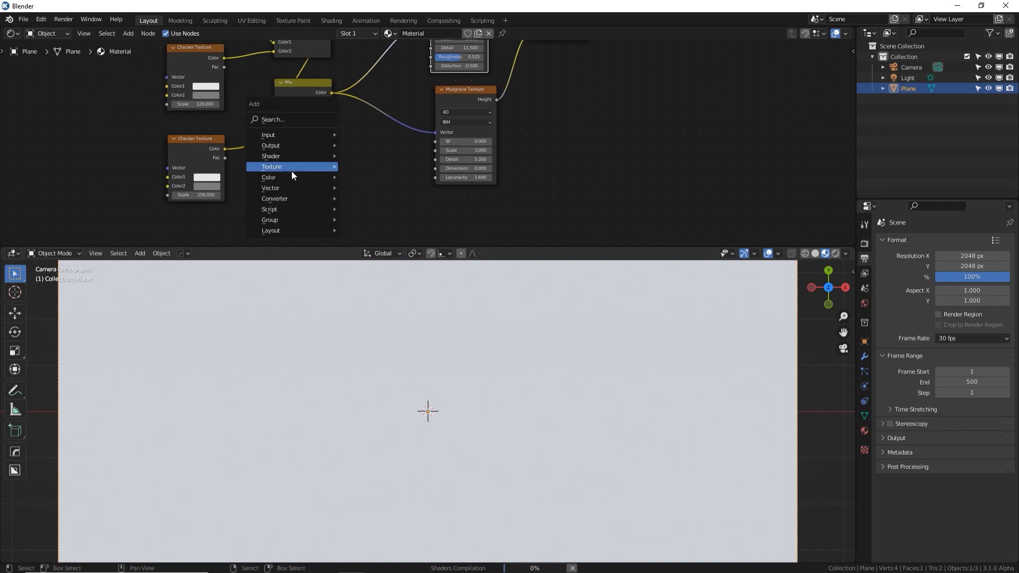
{"action": "left_click", "coordinate": [292, 121]}
{"action": "type", "text": "value"}
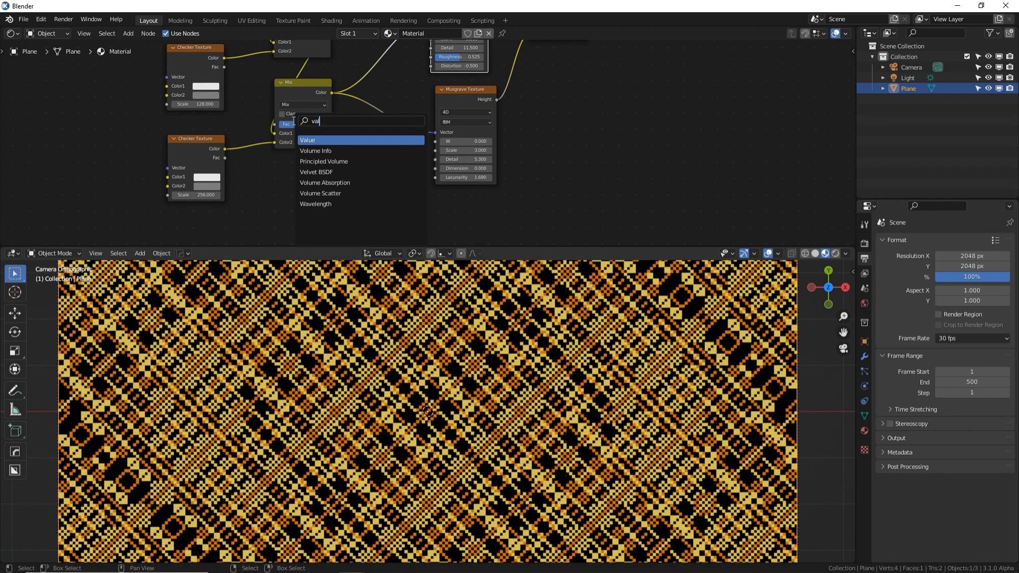
{"action": "key", "text": "Return"}
{"action": "left_click", "coordinate": [347, 172]}
- Add a Math node between the Value node and the Musgrave Texture and set its operation to Divide
{"action": "key", "text": "shift+a"}
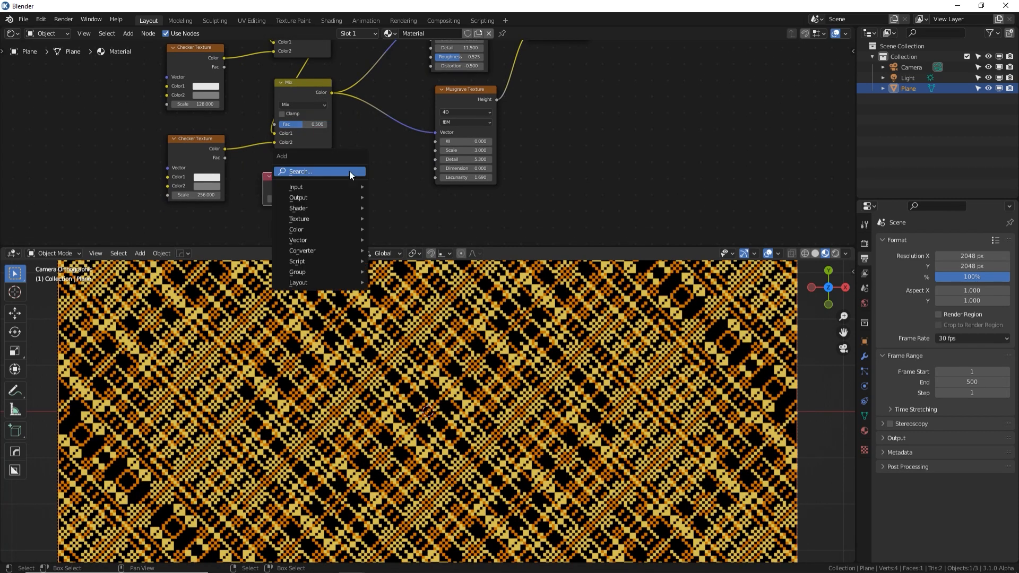
{"action": "left_click", "coordinate": [349, 171]}
{"action": "type", "text": "add"}
{"action": "key", "text": "Return"}
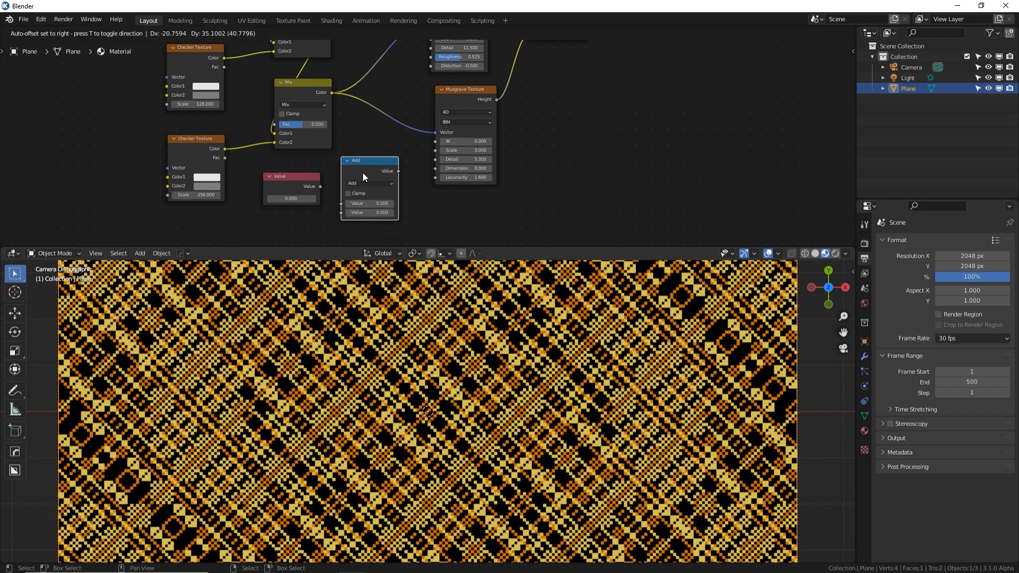
{"action": "left_click", "coordinate": [362, 173]}
{"action": "left_click", "coordinate": [368, 183]}
{"action": "left_click", "coordinate": [368, 223]}
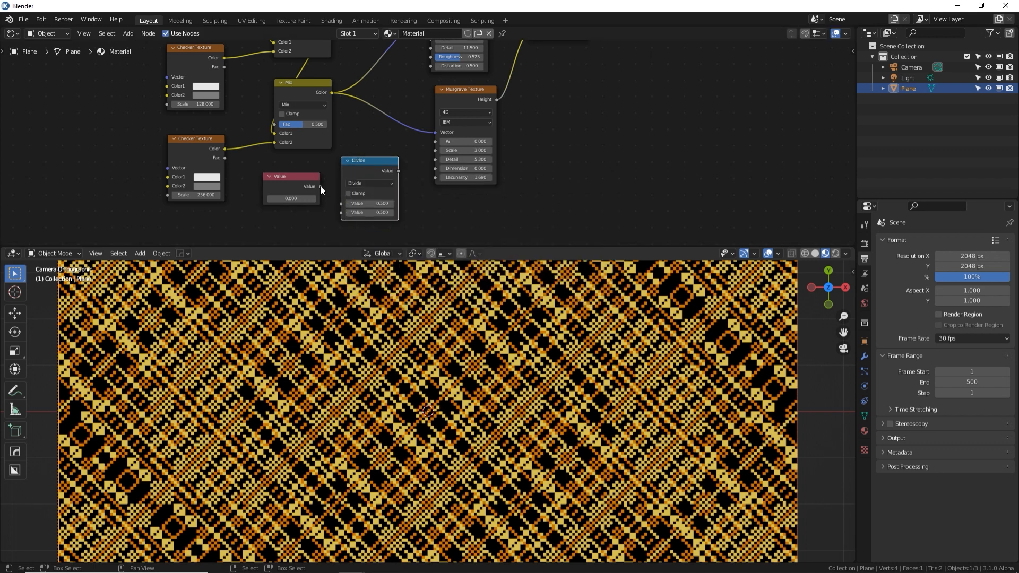
- Connect the Value node to the Divide node's first input and the Divide result to the W inputs of the Musgrave and Noise Textures
{"action": "left_click_drag", "start_coordinate": [320, 186], "coordinate": [345, 204]}
{"action": "mouse_move", "coordinate": [399, 171]}
{"action": "left_mouse_down"}
{"action": "mouse_move", "coordinate": [577, 157]}
{"action": "mouse_move", "coordinate": [393, 177]}
{"action": "left_mouse_up"}
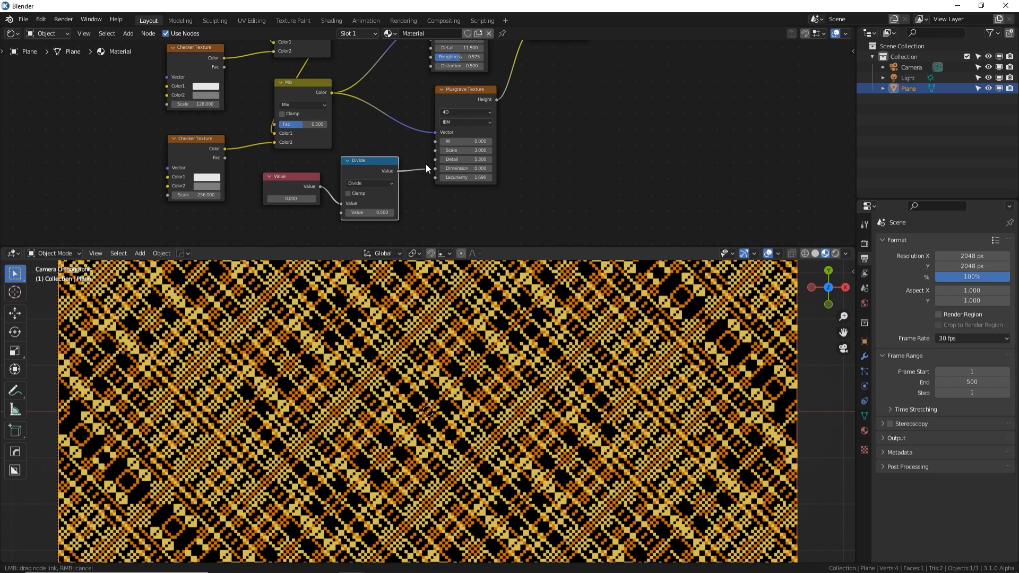
{"action": "left_click_drag", "start_coordinate": [437, 141], "coordinate": [436, 142]}
{"action": "middle_click_drag", "start_coordinate": [419, 155], "coordinate": [390, 195]}
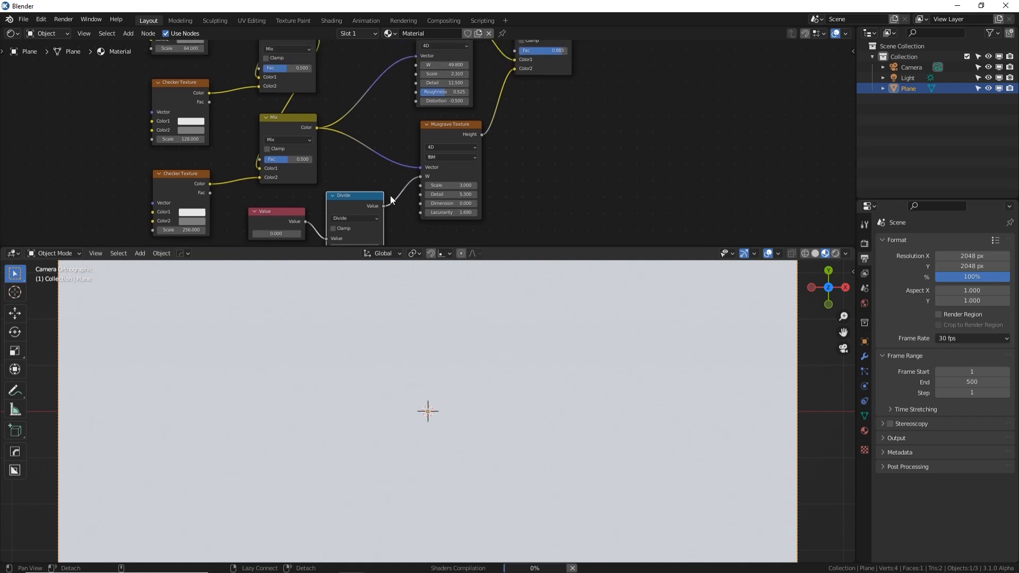
{"action": "left_click_drag", "start_coordinate": [384, 205], "coordinate": [416, 65]}
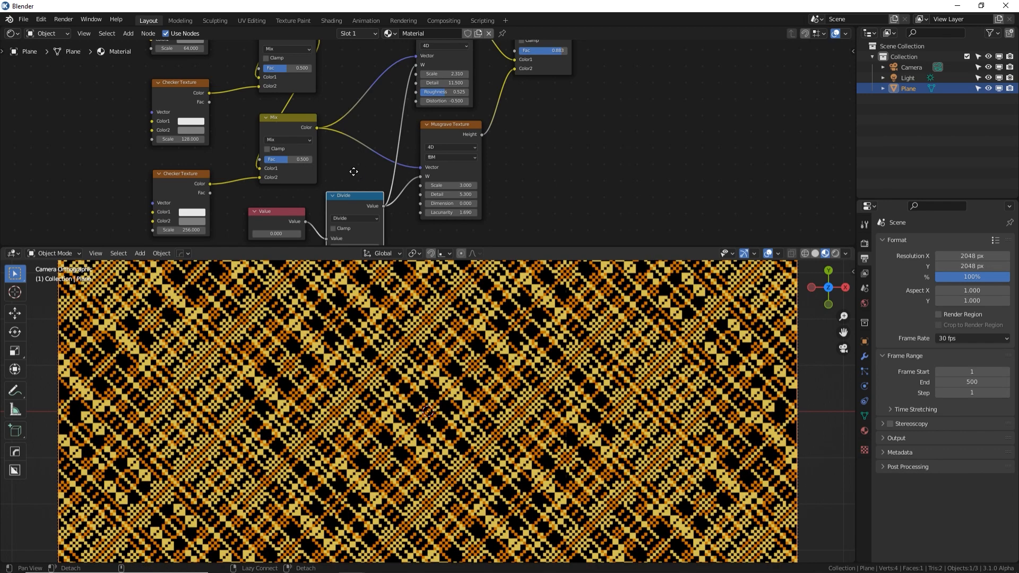
- Drive the Value node with the current frame number by entering the expression #frame
{"action": "middle_click_drag", "start_coordinate": [353, 170], "coordinate": [418, 109]}
{"action": "scroll", "coordinate": [418, 109], "scroll_direction": "up", "scroll_amount": 3}
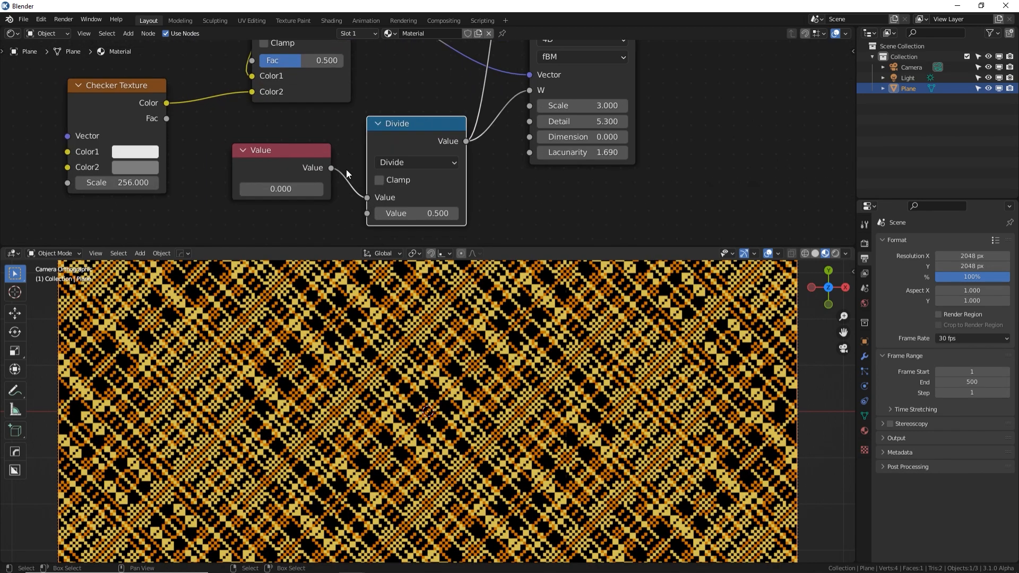
{"action": "scroll", "coordinate": [342, 171], "scroll_direction": "up", "scroll_amount": 4}
{"action": "middle_click_drag", "start_coordinate": [288, 140], "coordinate": [372, 80]}
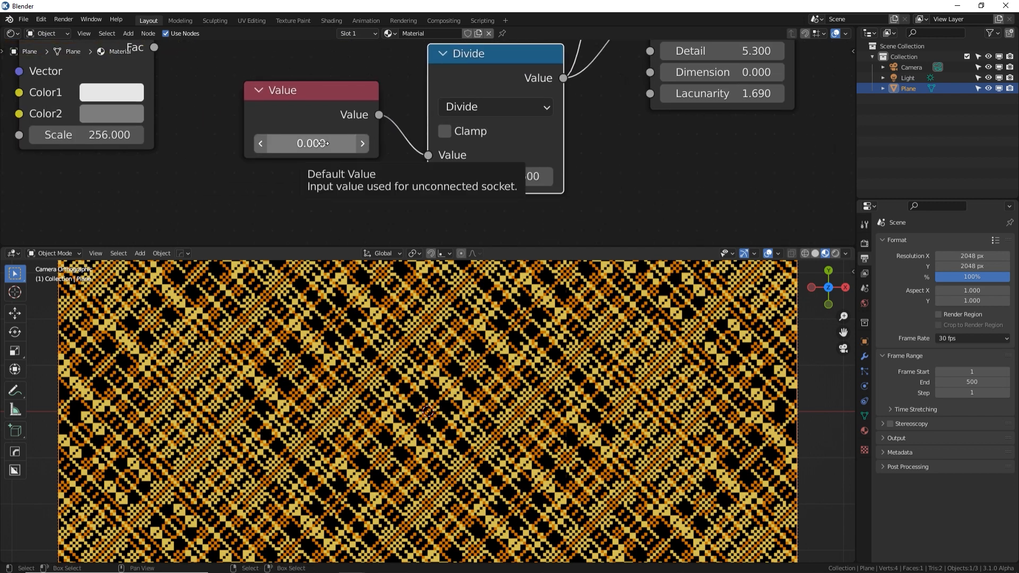
{"action": "left_click", "coordinate": [322, 143]}
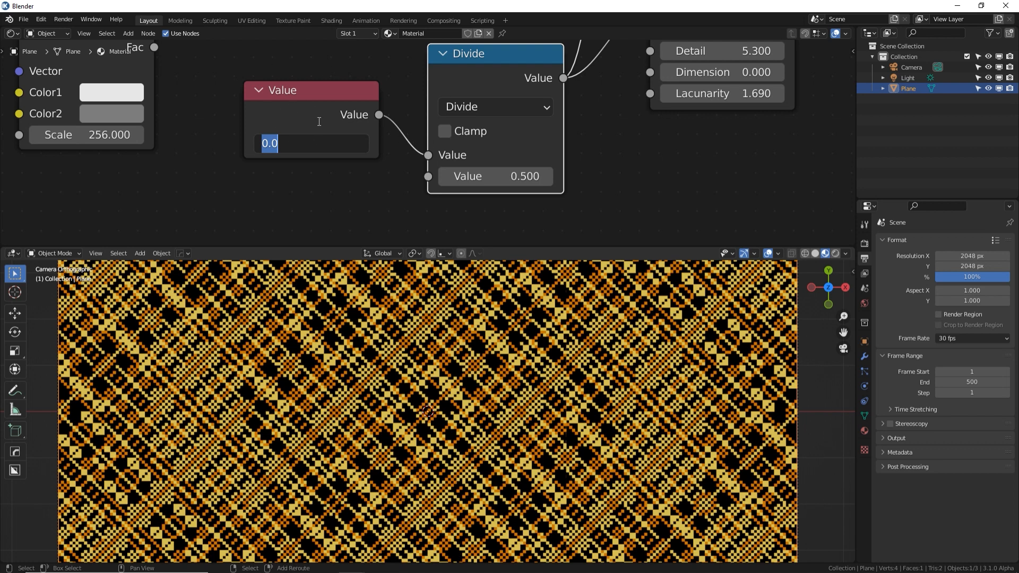
{"action": "type", "text": "#frame"}
{"action": "key", "text": "Return"}
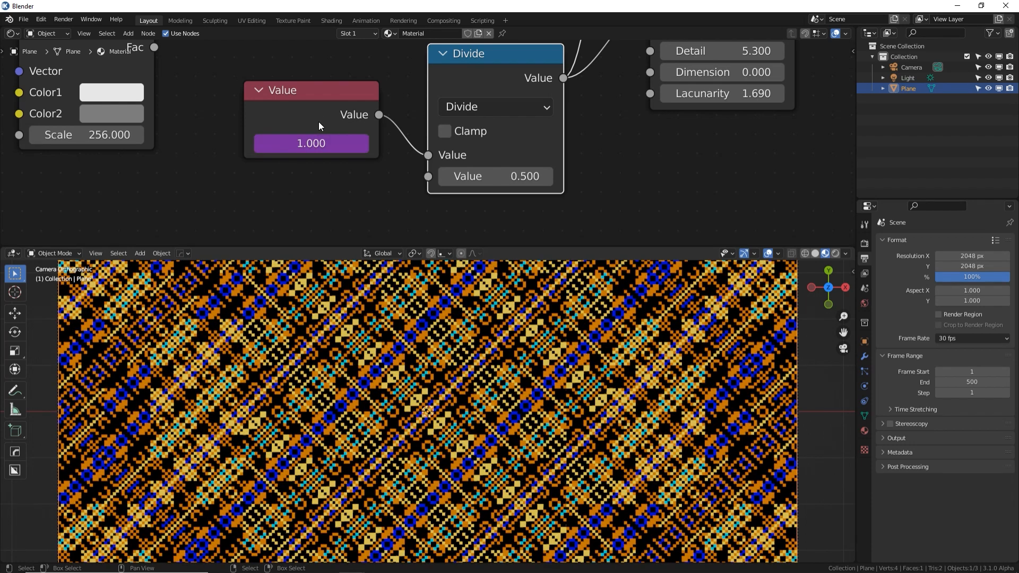
- Step forward through the frames and play the animation to preview how the pattern changes over time
{"action": "key", "text": "Right"}
{"action": "key", "text": "Right"}
{"action": "key", "text": "Right"}
{"action": "key", "text": "Right"}
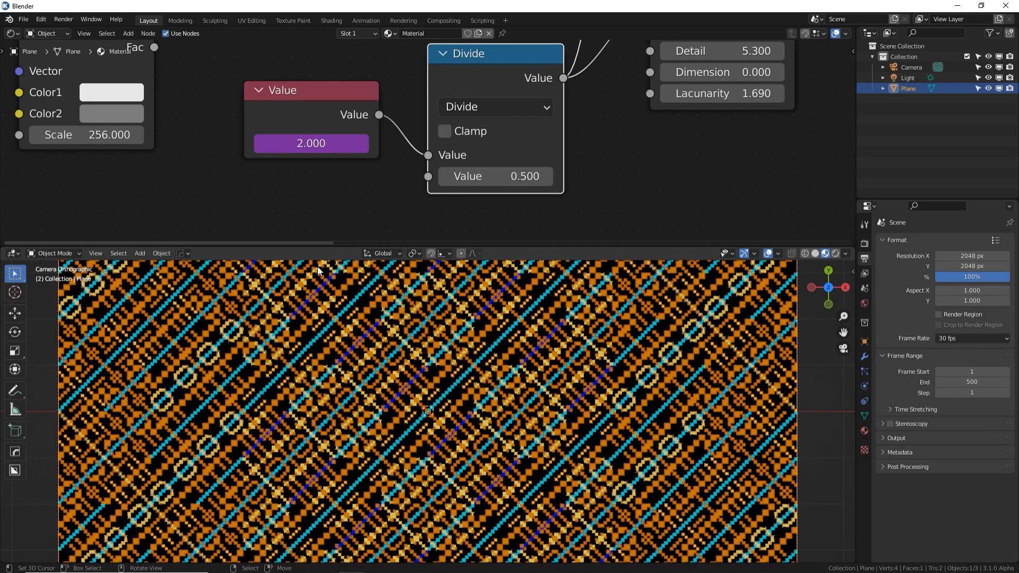
{"action": "key", "text": "Right"}
{"action": "key", "text": "Right"}
{"action": "key", "text": "Right"}
{"action": "key", "text": "Right"}
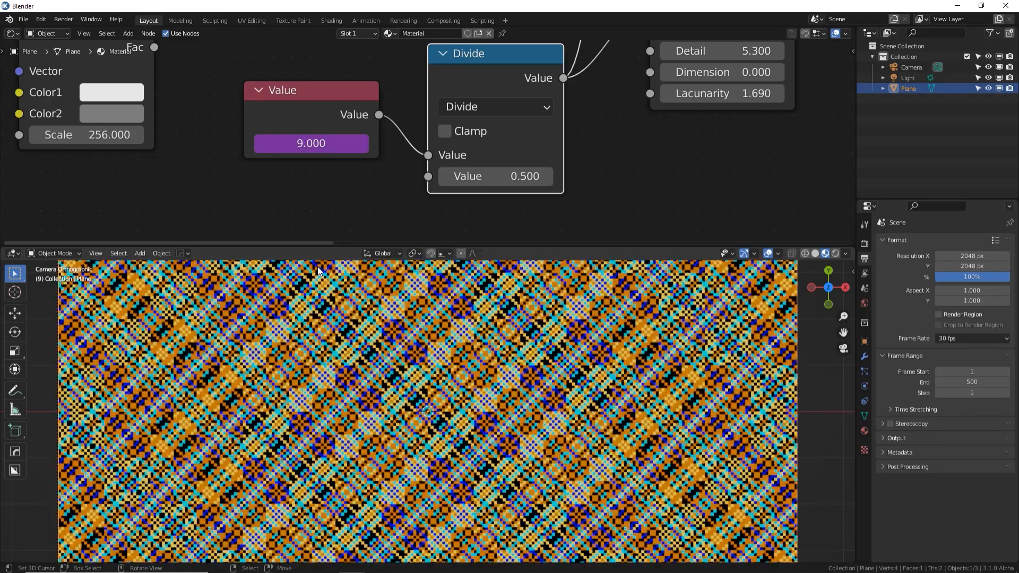
{"action": "key", "text": "Right"}
{"action": "key", "text": "Right"}
{"action": "key", "text": "Right"}
{"action": "key", "text": "Right"}
{"action": "key", "text": "Right"}
{"action": "key", "text": "Right"}
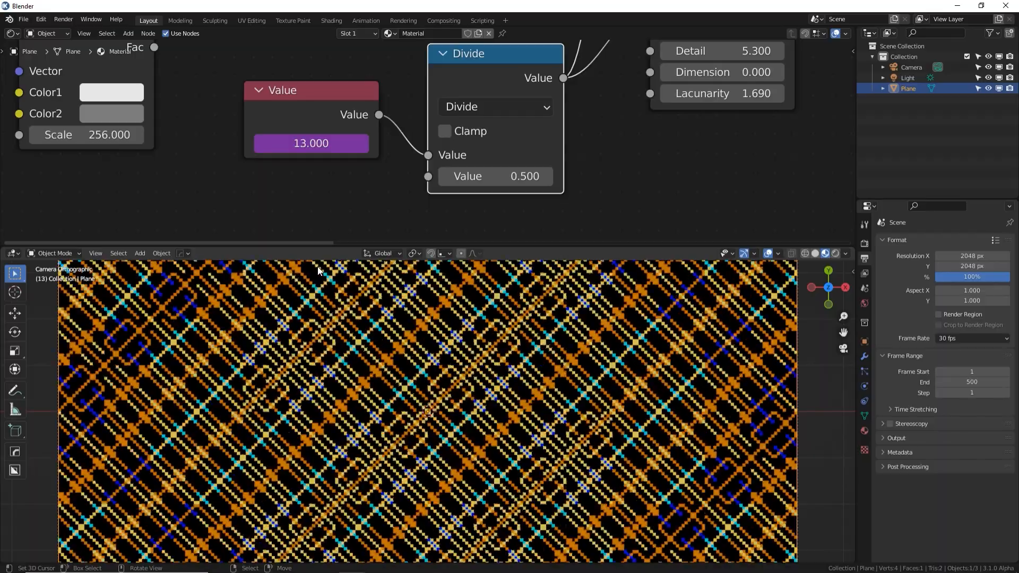
{"action": "key", "text": "Right"}
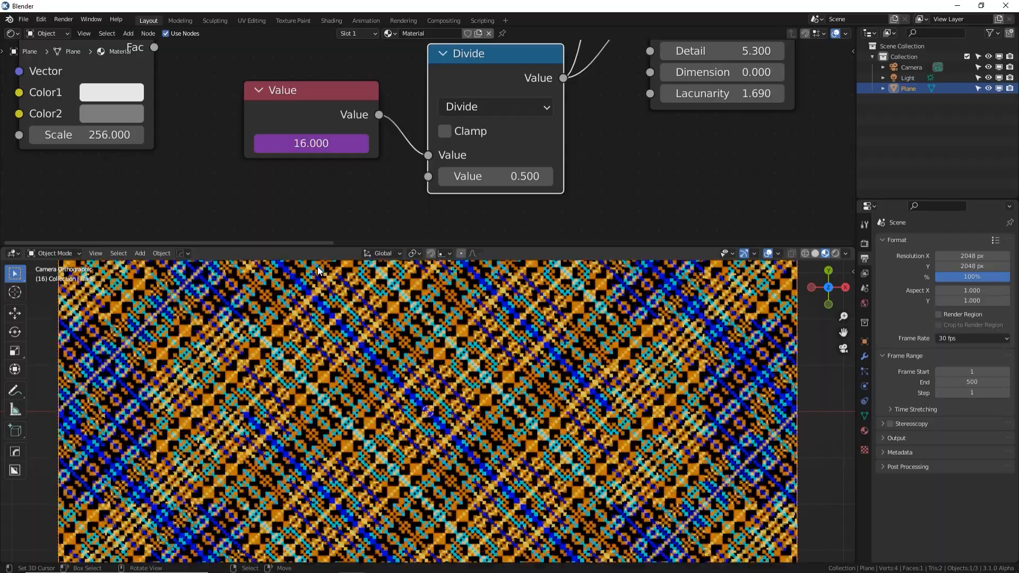
{"action": "key", "text": "space"}
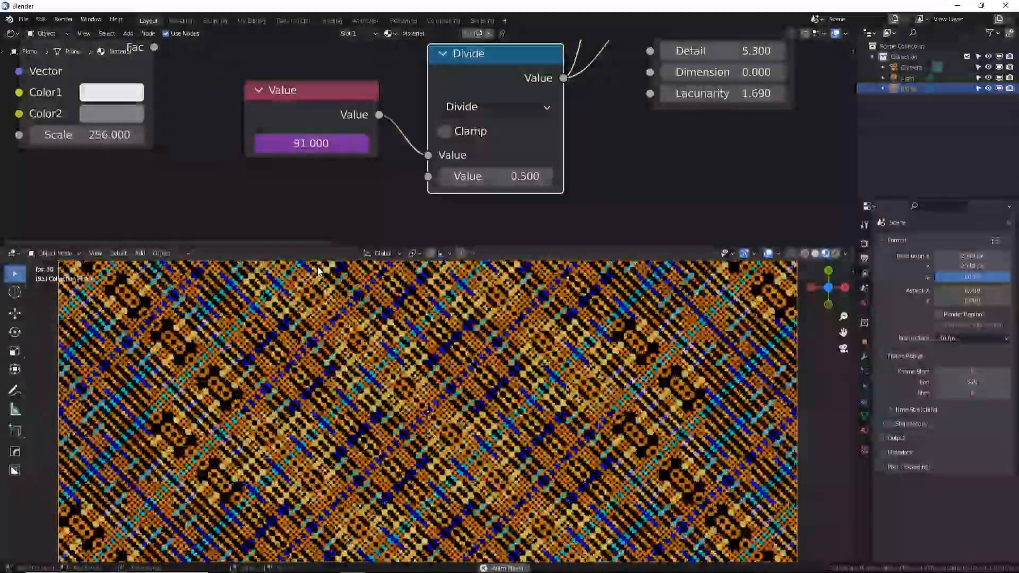
{"action": "key", "text": "space"}
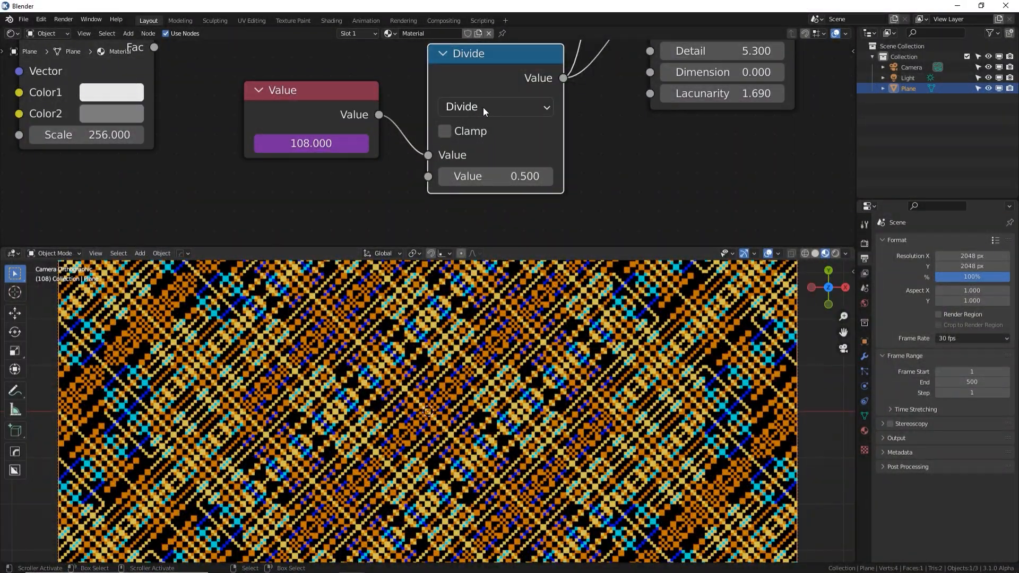
- Set the Divide node's second value to 100 and play the animation to check its speed
{"action": "middle_click_drag", "start_coordinate": [464, 154], "coordinate": [426, 168]}
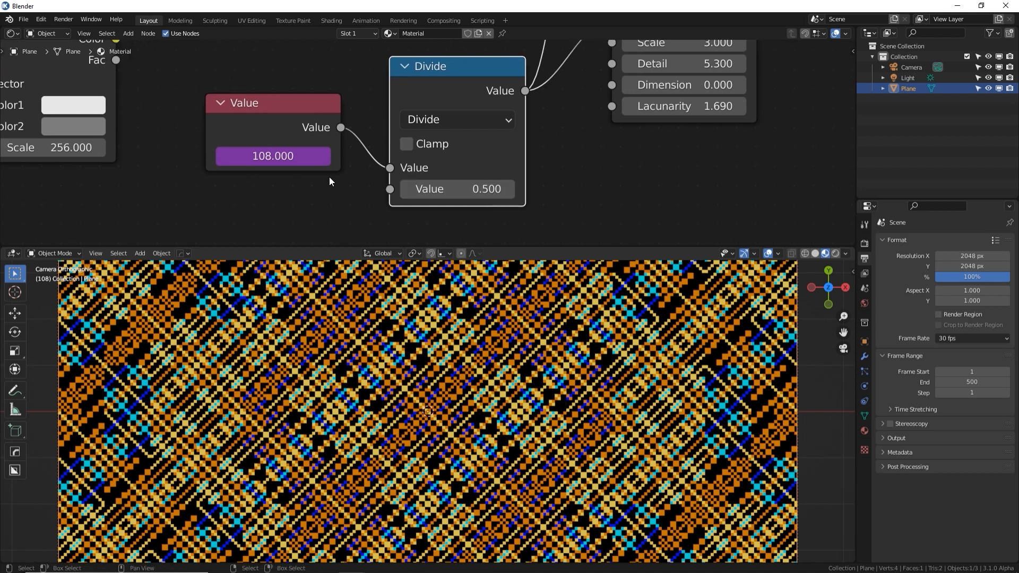
{"action": "left_click", "coordinate": [463, 190]}
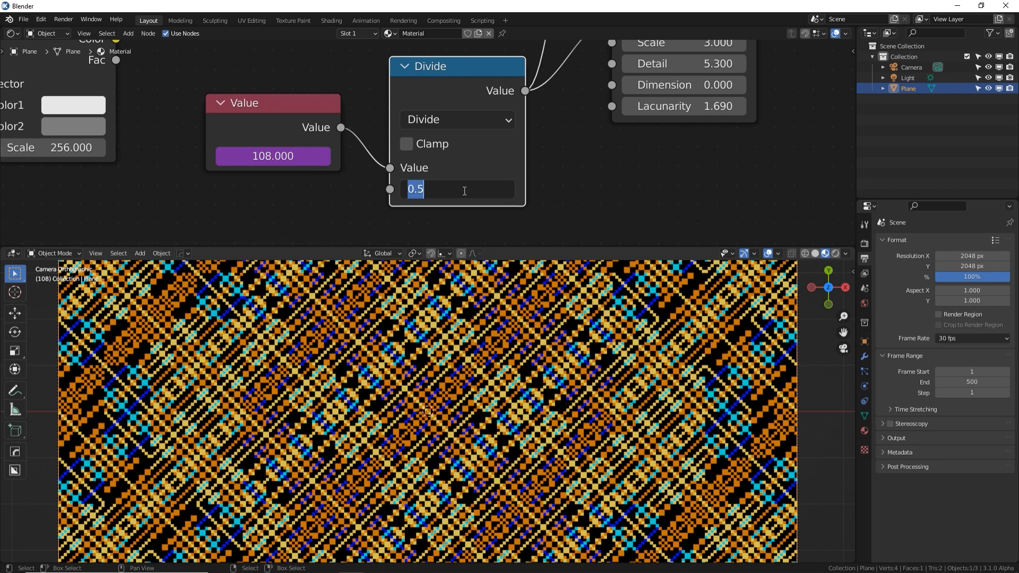
{"action": "type", "text": "100"}
{"action": "key", "text": "Return"}
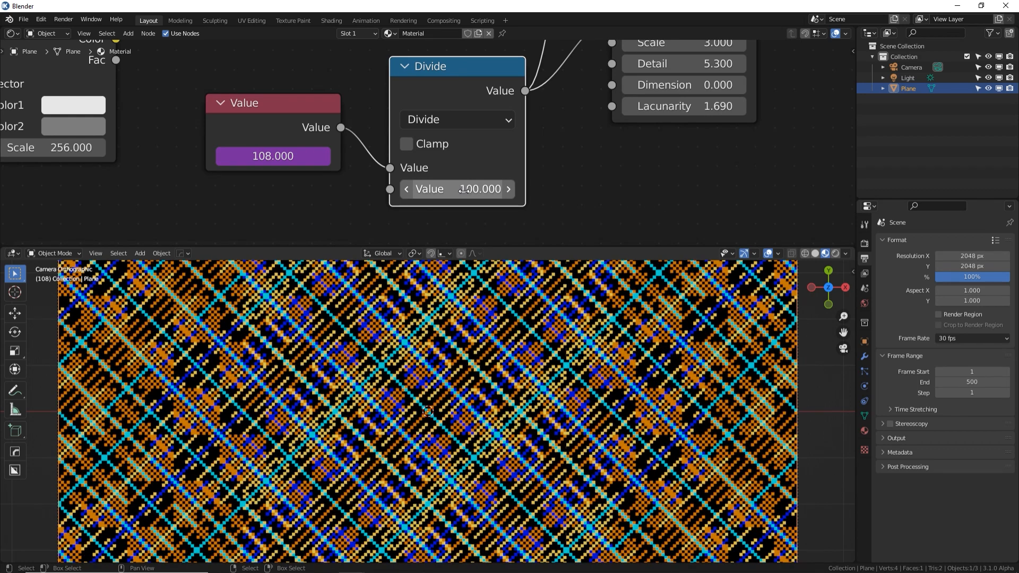
{"action": "key", "text": "space"}
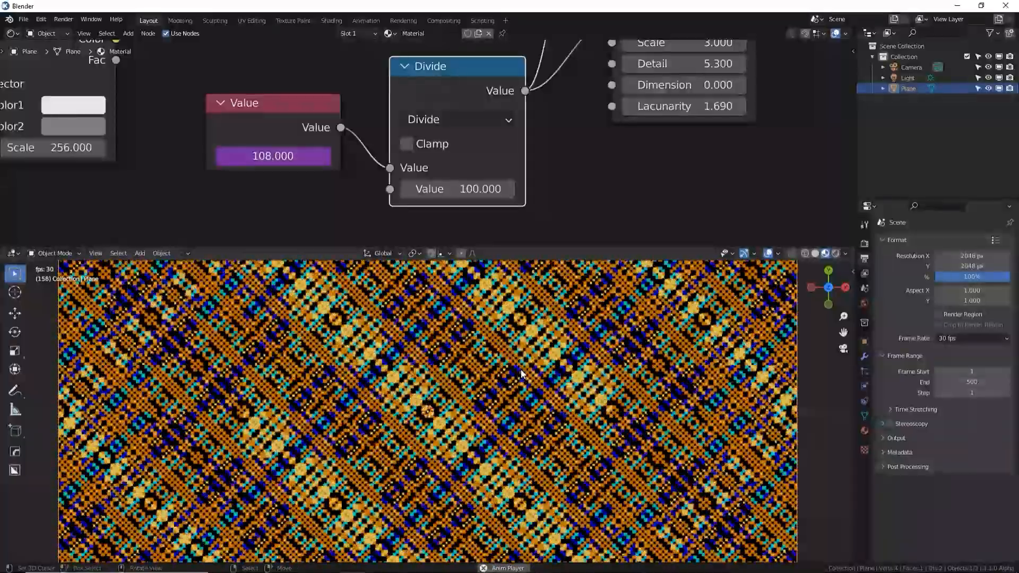
{"action": "key", "text": "space"}
- Raise the Divide node's second value to 1000 and preview the slower animation
{"action": "left_click", "coordinate": [437, 190]}
{"action": "left_click", "coordinate": [422, 190]}
{"action": "type", "text": "0"}
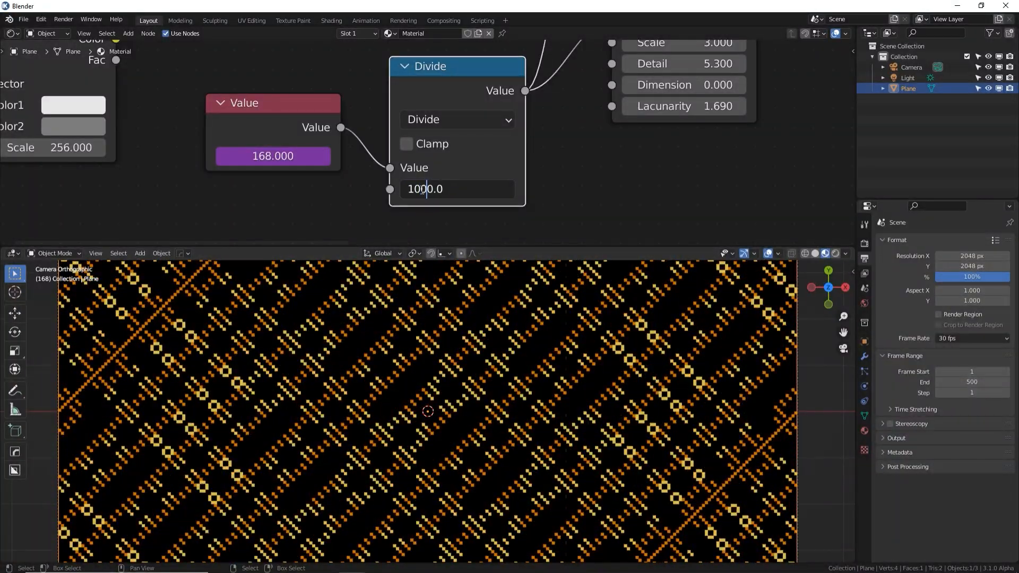
{"action": "key", "text": "Return"}
{"action": "key", "text": "space"}
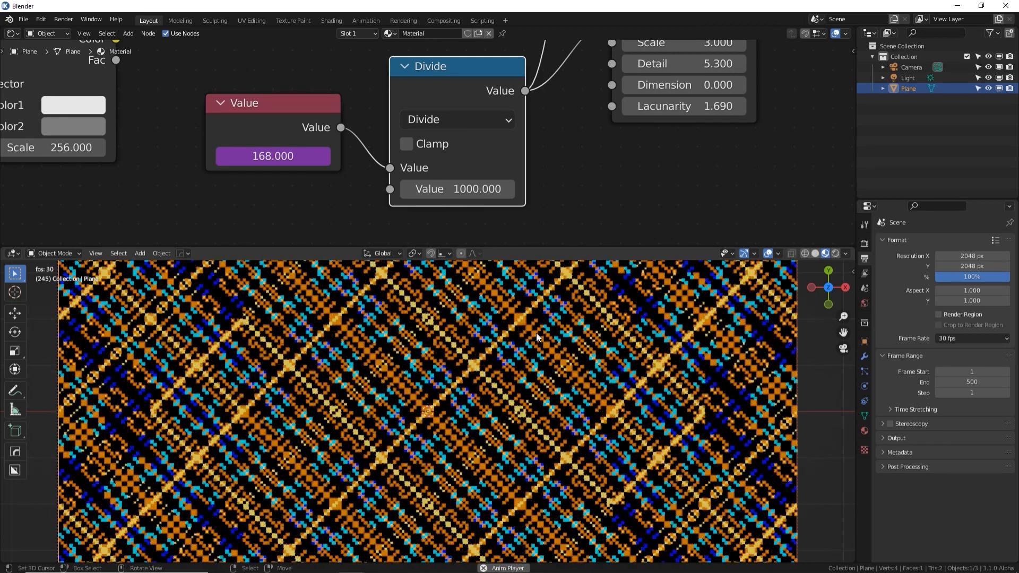
{"action": "key", "text": "space"}
- Set the Divide node's second value to 5000 and play the animation to check the slower speed
{"action": "left_click", "coordinate": [467, 189]}
{"action": "left_click", "coordinate": [413, 189]}
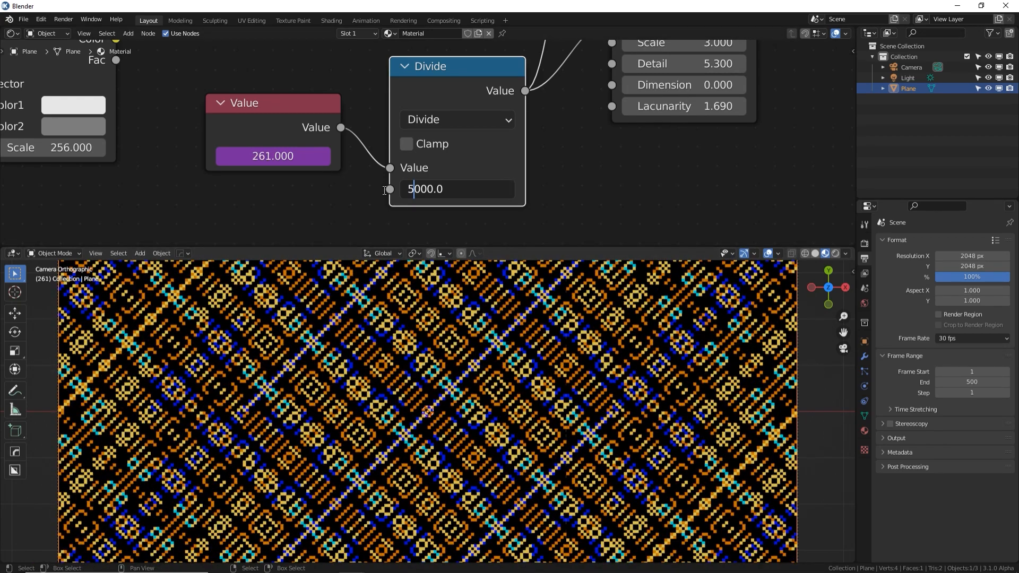
{"action": "key", "text": "Return"}
{"action": "key", "text": "space"}
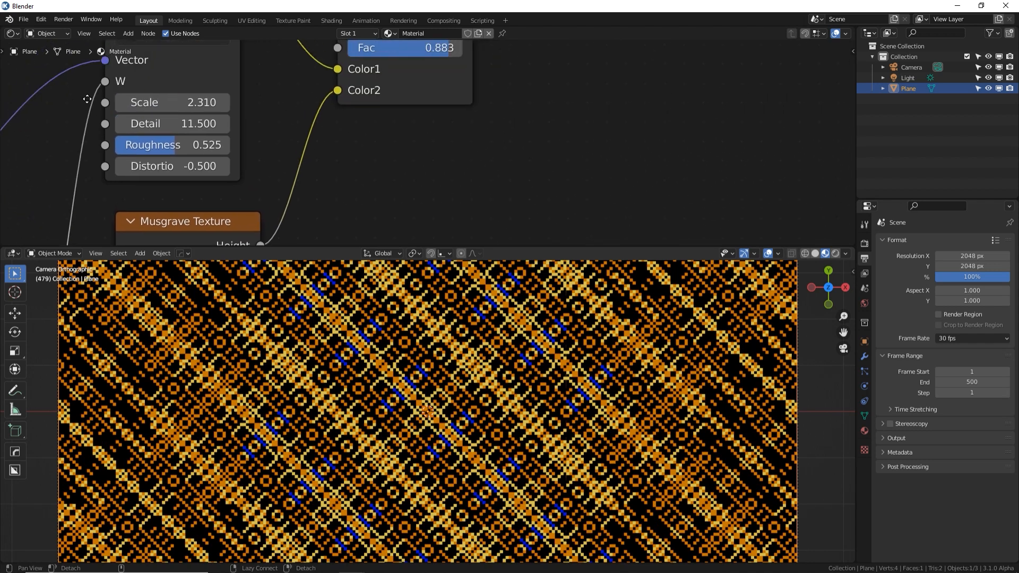
- Add a Hue/Saturation node on the link leaving the upper ColorRamp's Color output
{"action": "left_click_drag", "start_coordinate": [87, 99], "coordinate": [581, 236], "text": "alt"}
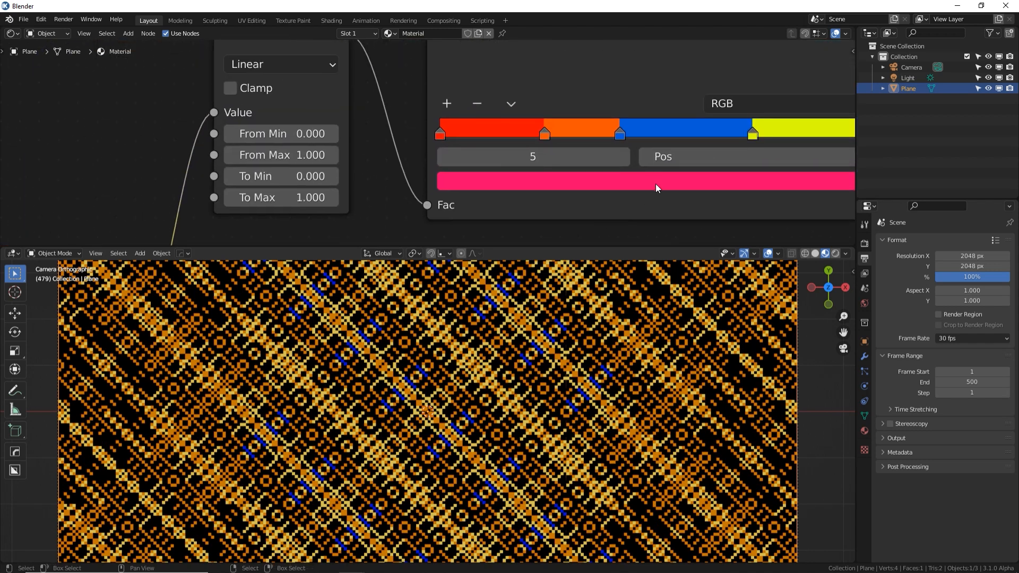
{"action": "scroll", "coordinate": [657, 183], "scroll_direction": "down", "scroll_amount": 6}
{"action": "middle_click_drag", "start_coordinate": [707, 82], "coordinate": [281, 74]}
{"action": "scroll", "coordinate": [470, 99], "scroll_direction": "down", "scroll_amount": 3}
{"action": "key", "text": "shift+a"}
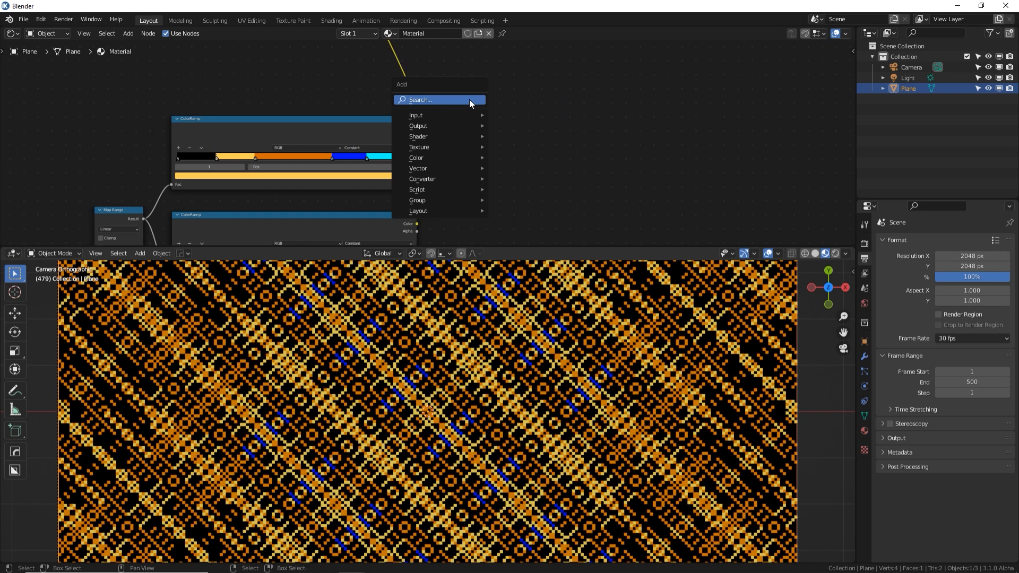
{"action": "left_click", "coordinate": [469, 100]}
{"action": "type", "text": "hue"}
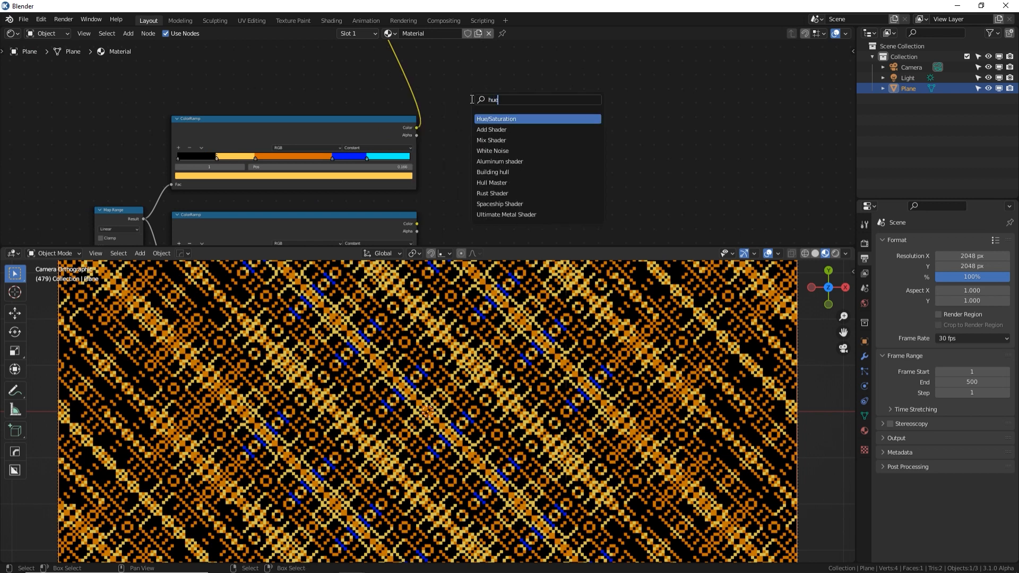
{"action": "key", "text": "Return"}
{"action": "left_click", "coordinate": [477, 69]}
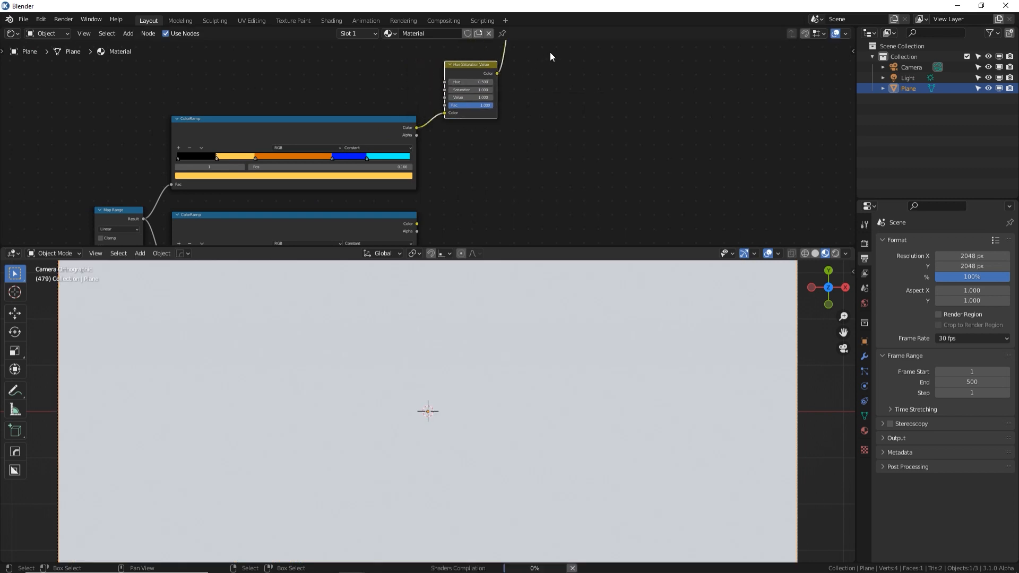
- Set the Hue Saturation Value node's Hue to 0.540 and its Saturation to 1
{"action": "scroll", "coordinate": [564, 75], "scroll_direction": "up", "scroll_amount": 3}
{"action": "middle_click_drag", "start_coordinate": [576, 84], "coordinate": [537, 191]}
{"action": "scroll", "coordinate": [533, 185], "scroll_direction": "up", "scroll_amount": 3}
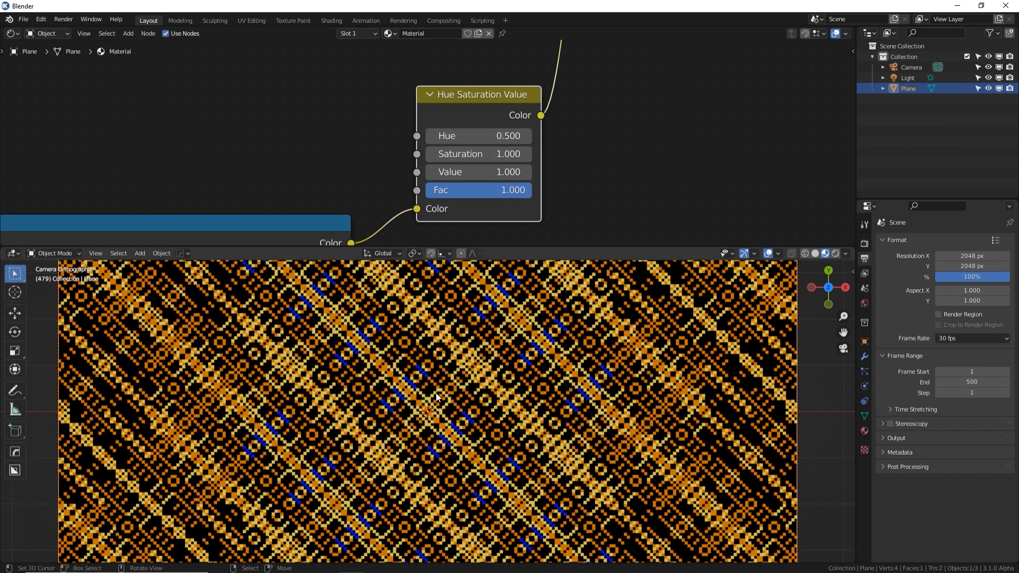
{"action": "left_click_drag", "start_coordinate": [478, 136], "coordinate": [584, 154]}
{"action": "double_click", "coordinate": [499, 154]}
{"action": "type", "text": "1"}
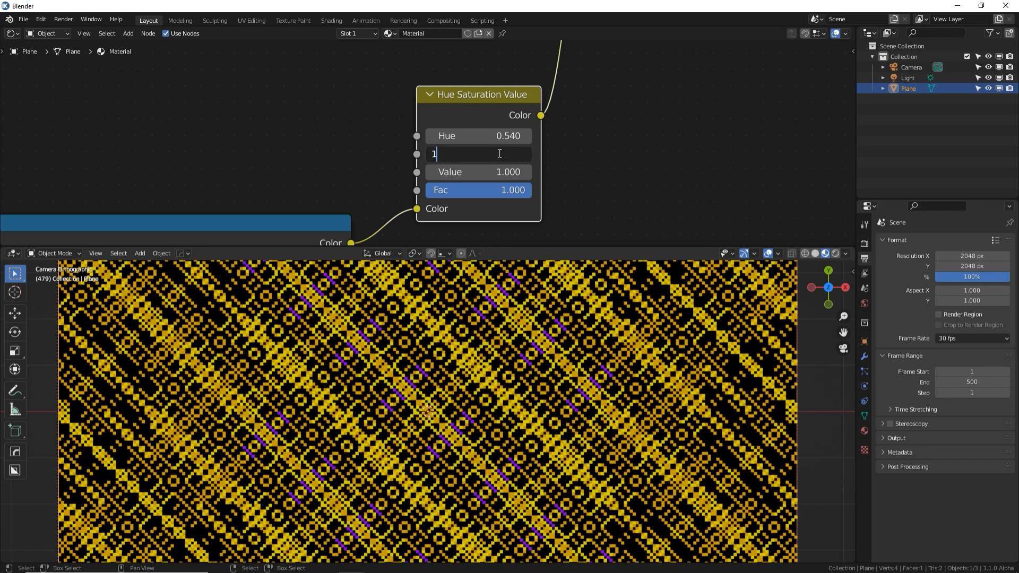
{"action": "key", "text": "Return"}
- Add a Math node before the first Checker Texture and set its operation to Multiply
{"action": "scroll", "coordinate": [498, 153], "scroll_direction": "down", "scroll_amount": 3}
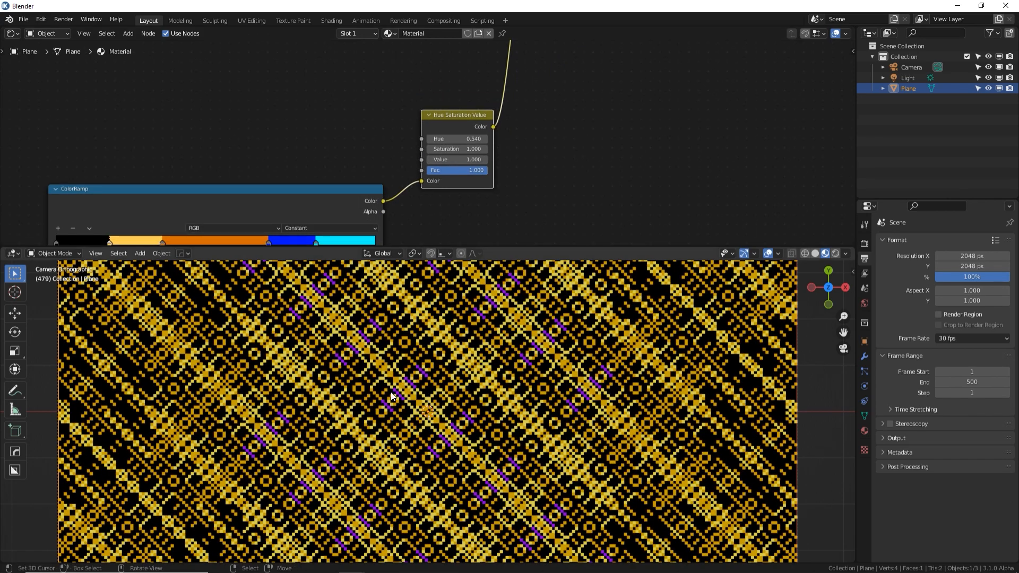
{"action": "middle_click_drag", "start_coordinate": [569, 149], "coordinate": [764, 36]}
{"action": "scroll", "coordinate": [356, 168], "scroll_direction": "down", "scroll_amount": 9}
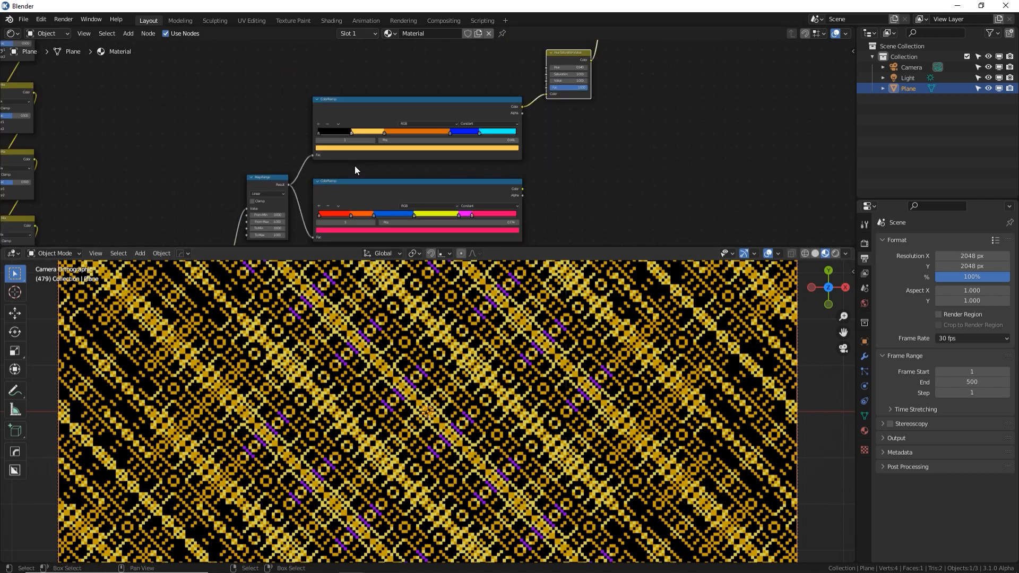
{"action": "middle_click_drag", "start_coordinate": [158, 171], "coordinate": [440, 169]}
{"action": "left_click_drag", "start_coordinate": [307, 98], "coordinate": [323, 191], "text": "alt"}
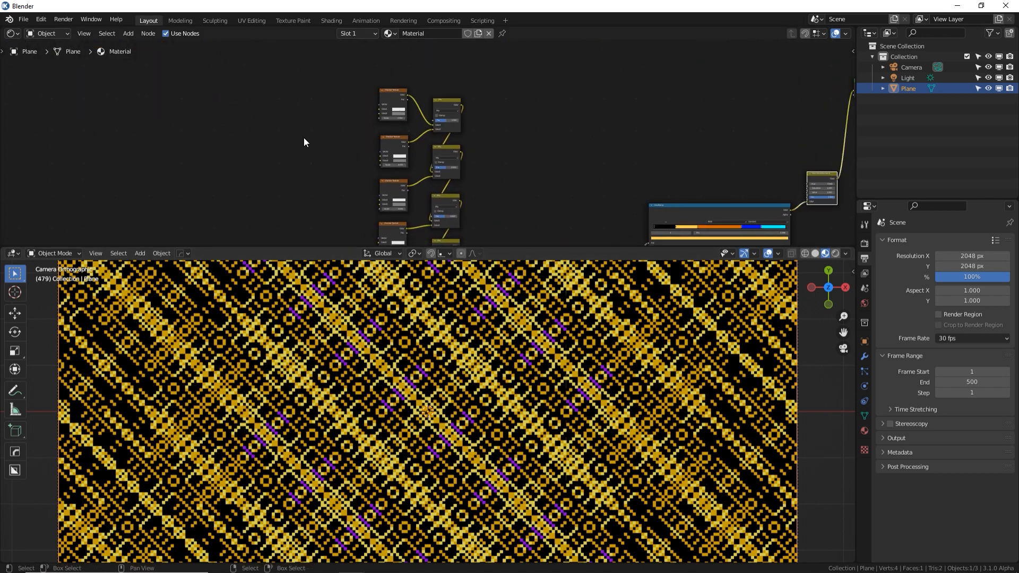
{"action": "scroll", "coordinate": [319, 139], "scroll_direction": "up", "scroll_amount": 1}
{"action": "scroll", "coordinate": [320, 139], "scroll_direction": "up", "scroll_amount": 4}
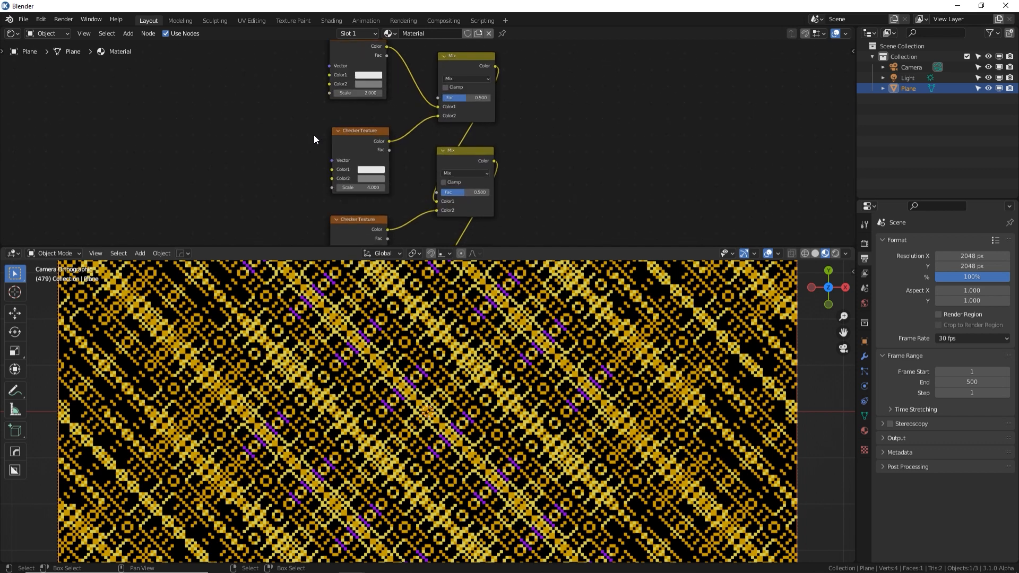
{"action": "left_click_drag", "start_coordinate": [315, 139], "coordinate": [517, 212], "text": "alt"}
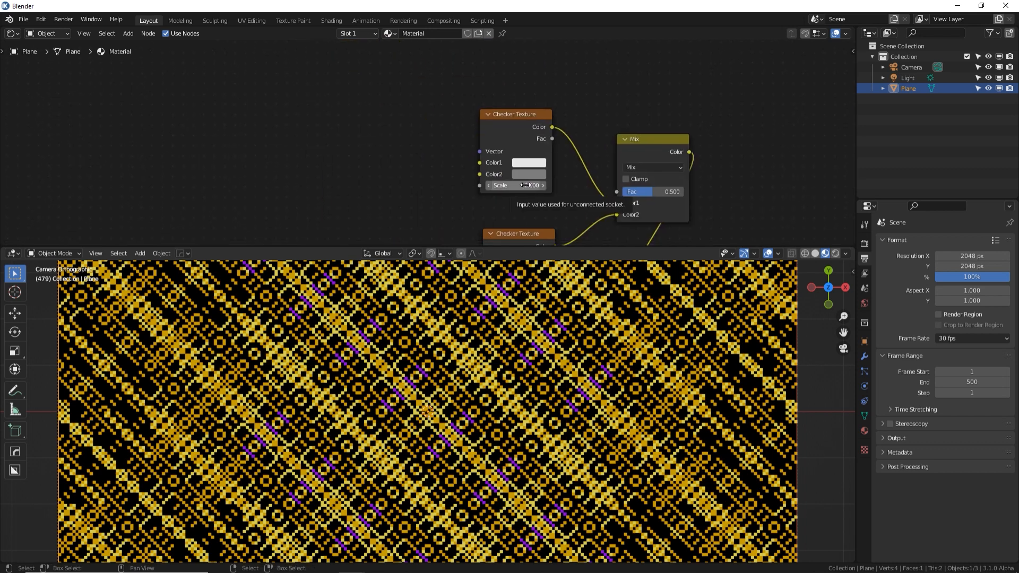
{"action": "left_click_drag", "start_coordinate": [465, 195], "coordinate": [445, 149], "text": "alt"}
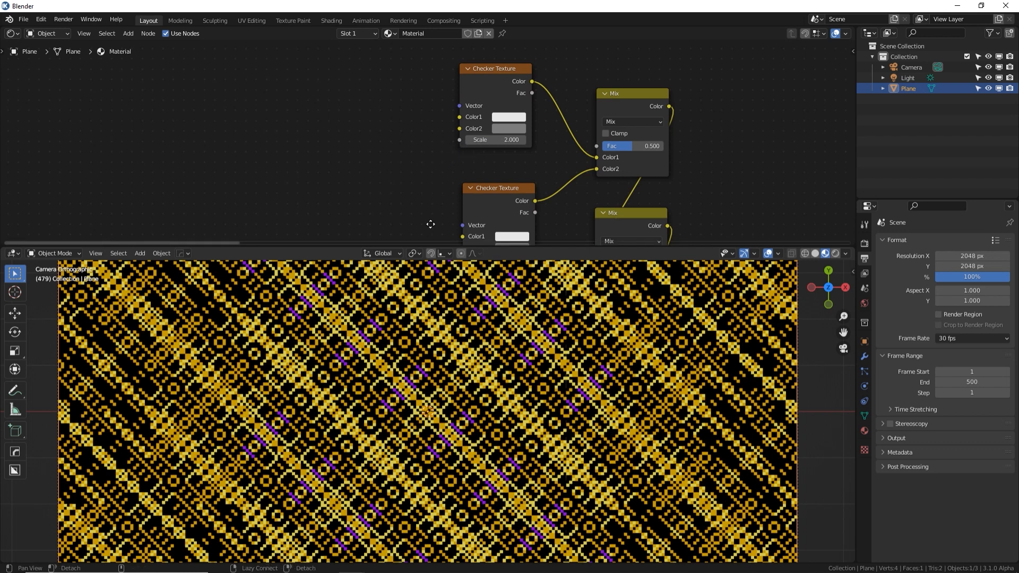
{"action": "left_click_drag", "start_coordinate": [433, 225], "coordinate": [487, 224], "text": "alt"}
{"action": "key", "text": "shift+a"}
{"action": "left_click", "coordinate": [279, 94]}
{"action": "type", "text": "m"}
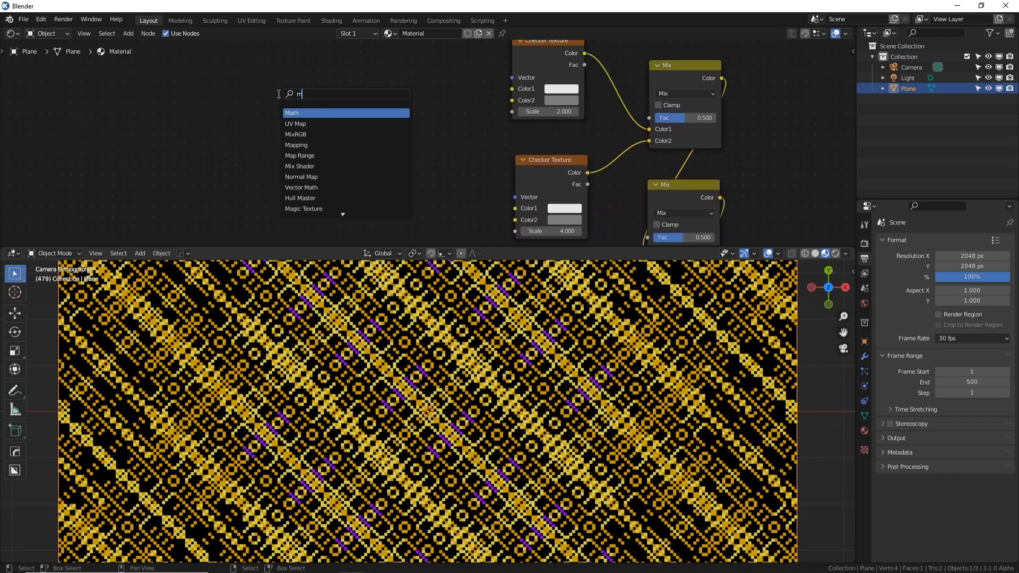
{"action": "type", "text": "ath"}
{"action": "key", "text": "Return"}
{"action": "left_click", "coordinate": [288, 104]}
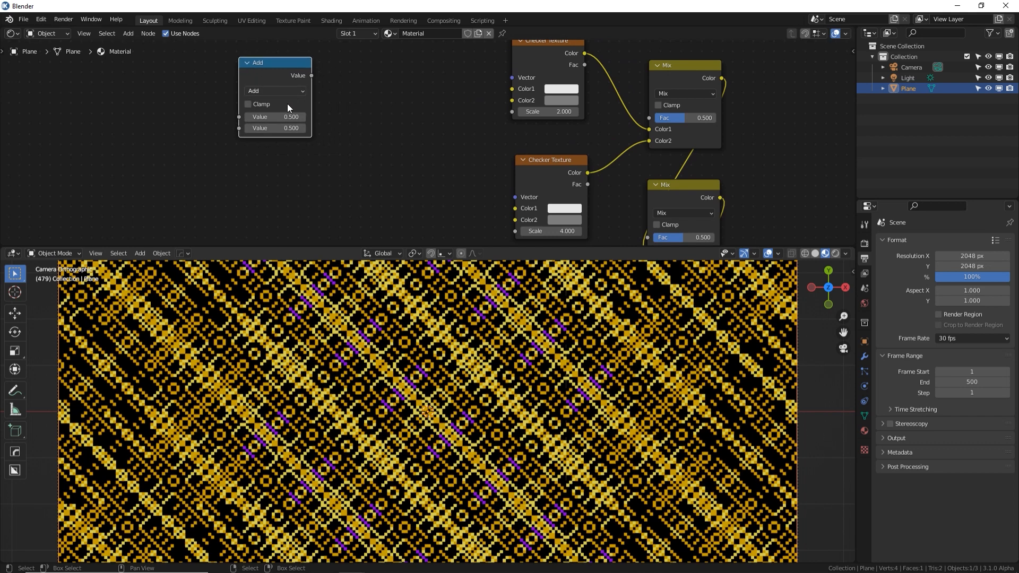
{"action": "left_click", "coordinate": [281, 91]}
{"action": "left_click", "coordinate": [276, 138]}
- Connect the Multiply node to the first Checker Texture's Scale and set its two values to 2 and 1
{"action": "left_click_drag", "start_coordinate": [311, 75], "coordinate": [513, 111]}
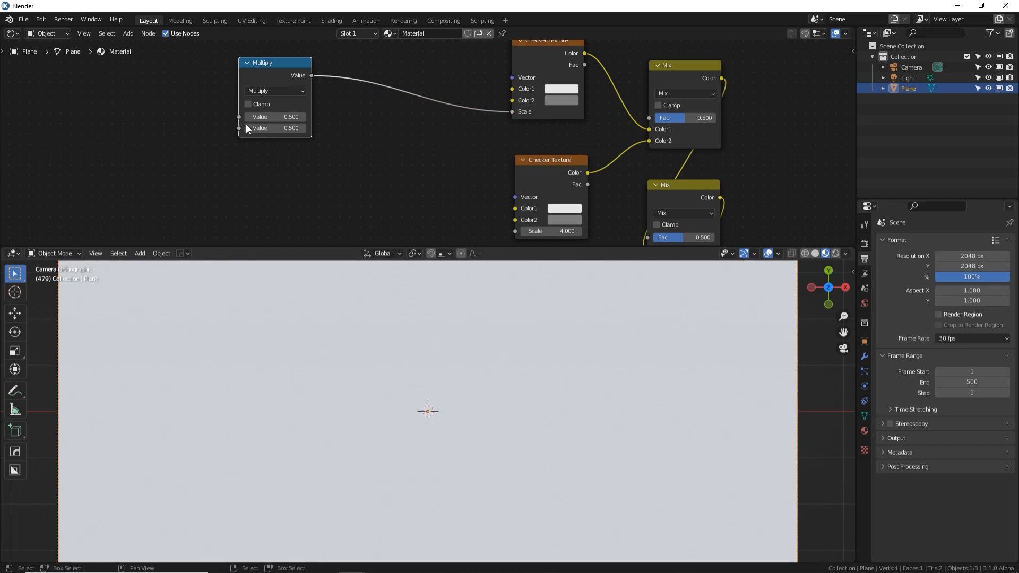
{"action": "left_click", "coordinate": [271, 117]}
{"action": "type", "text": "2"}
{"action": "key", "text": "Tab"}
{"action": "type", "text": "1"}
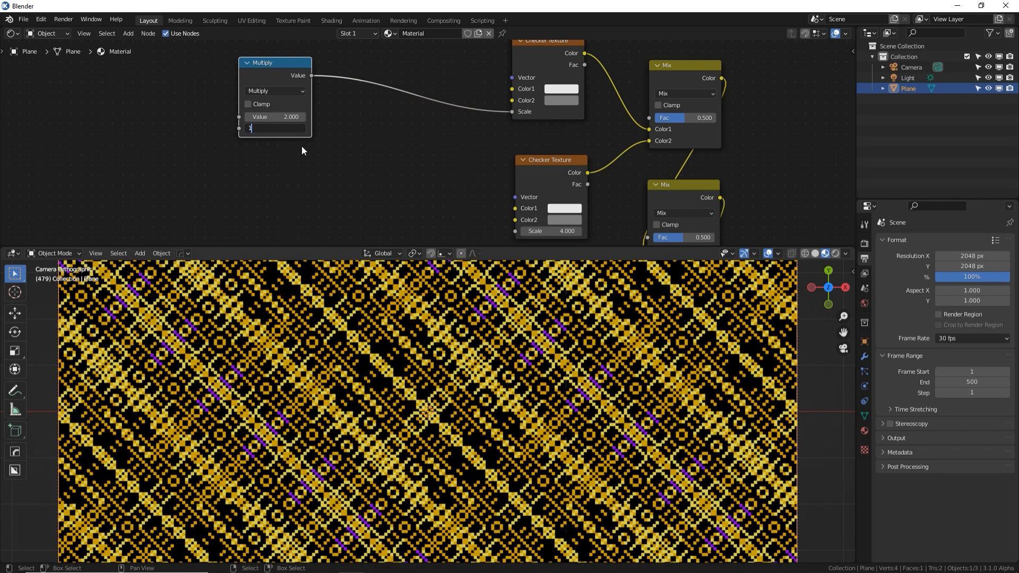
{"action": "key", "text": "Return"}
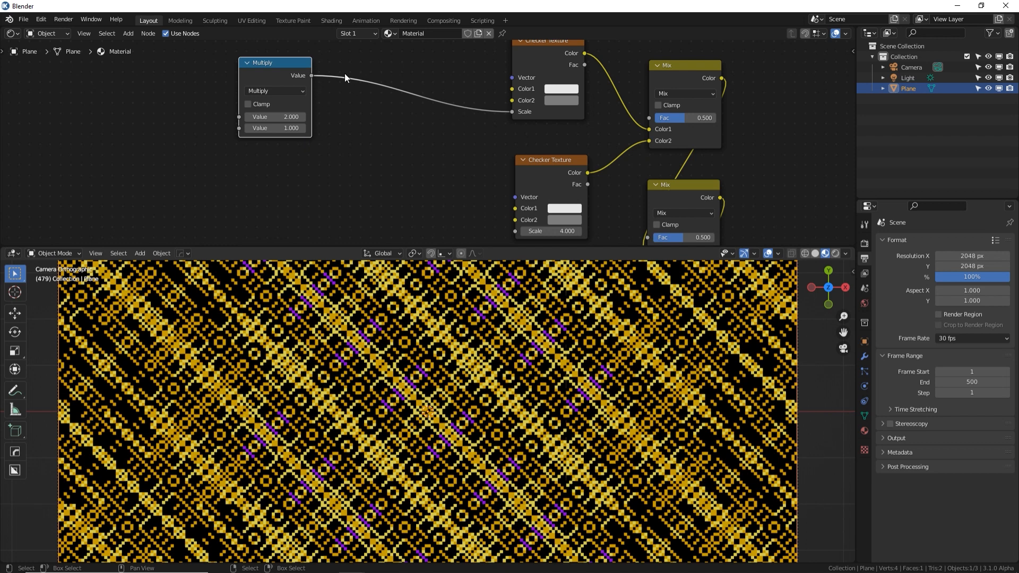
- Insert a duplicate of the Multiply node on its link to the Checker Texture and set the copy's second value to 2
{"action": "left_click_drag", "start_coordinate": [304, 74], "coordinate": [222, 75]}
{"action": "left_click", "coordinate": [209, 118]}
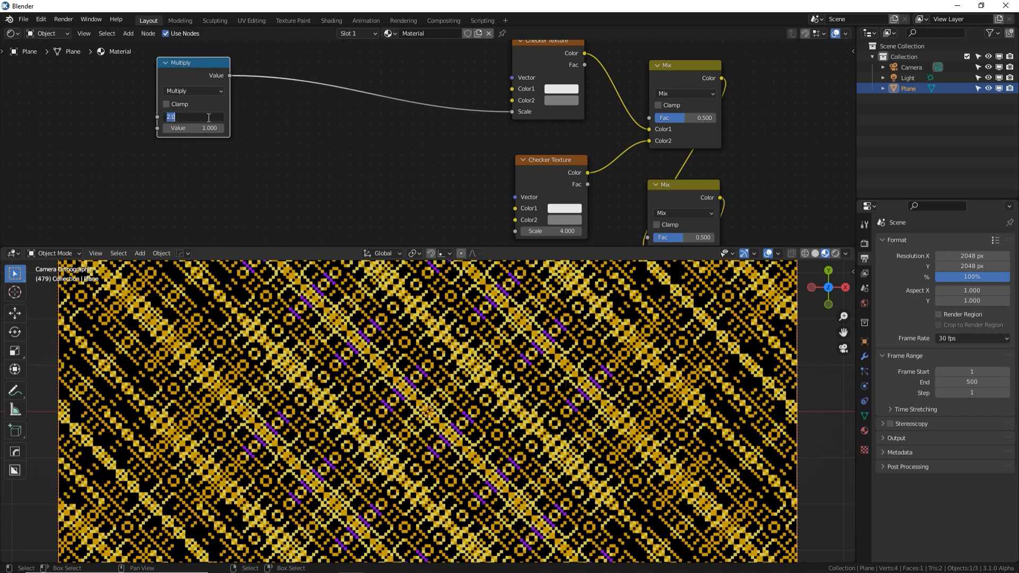
{"action": "key", "text": "Return"}
{"action": "key", "text": "shift+d"}
{"action": "left_click", "coordinate": [289, 77]}
{"action": "left_click", "coordinate": [314, 126]}
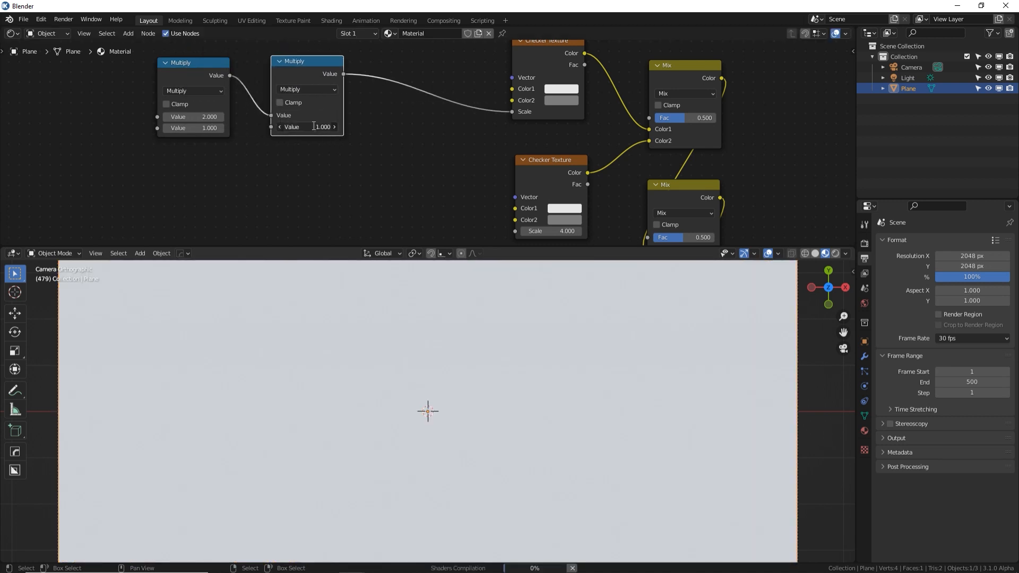
{"action": "type", "text": "2"}
{"action": "key", "text": "Return"}
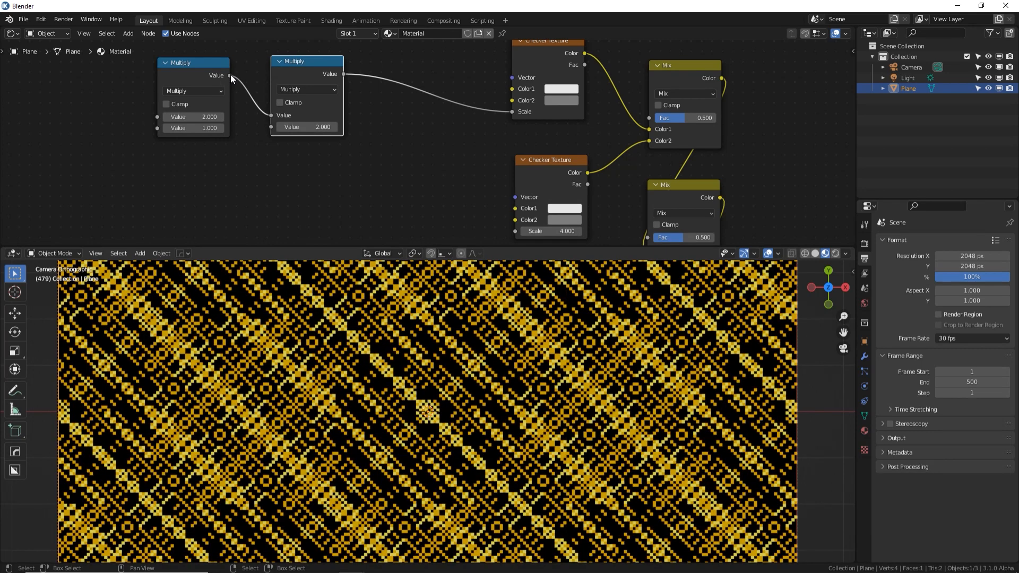
- Connect the first Multiply directly to the first Checker Texture's Scale and the second Multiply to the second Checker Texture's Scale
{"action": "left_click_drag", "start_coordinate": [230, 76], "coordinate": [513, 111]}
{"action": "left_click_drag", "start_coordinate": [307, 59], "coordinate": [323, 124]}
{"action": "middle_click_drag", "start_coordinate": [369, 117], "coordinate": [344, 124]}
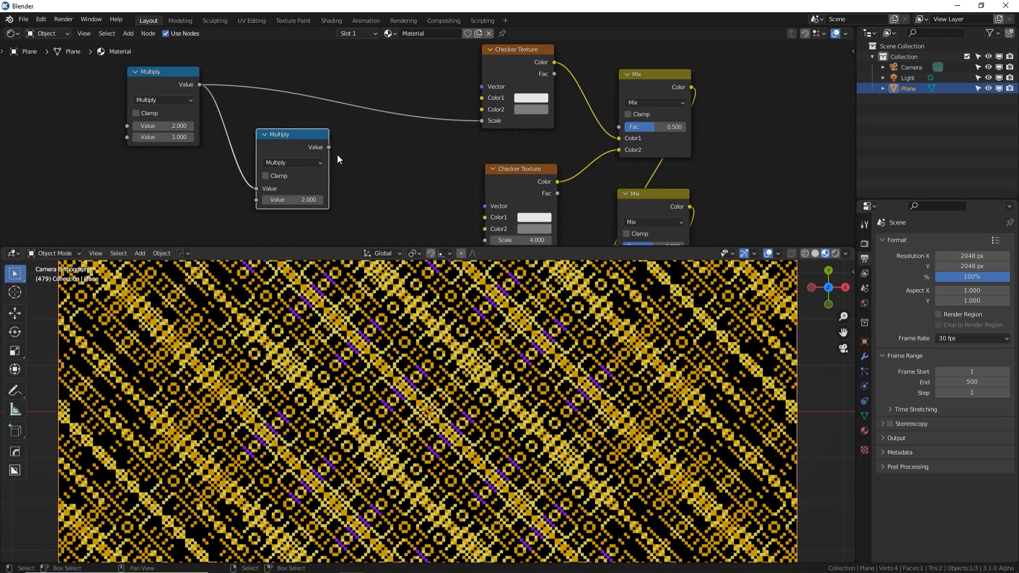
{"action": "mouse_move", "coordinate": [361, 159]}
{"action": "middle_mouse_down"}
{"action": "mouse_move", "coordinate": [348, 152]}
{"action": "mouse_move", "coordinate": [346, 162]}
{"action": "middle_mouse_up"}
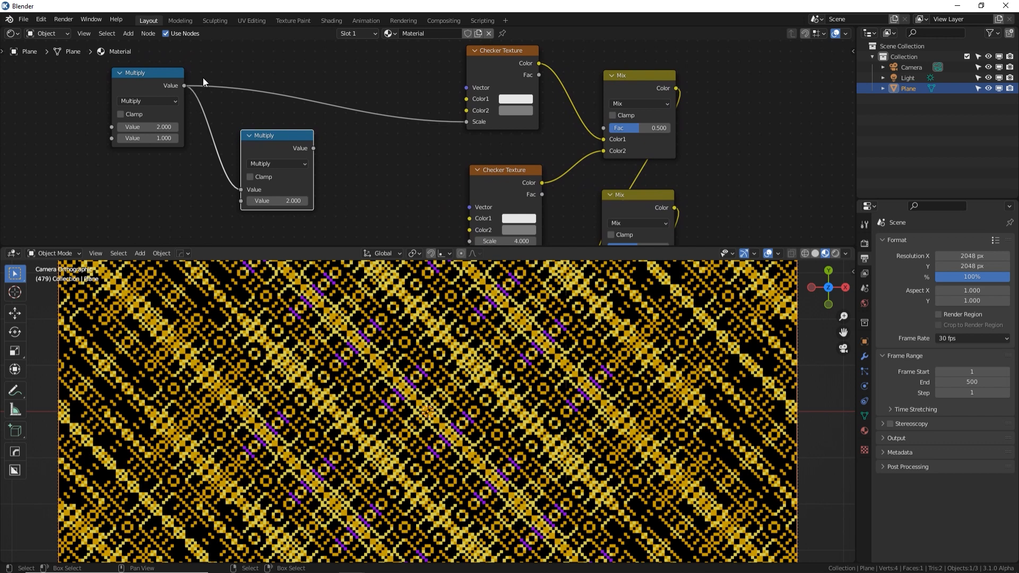
{"action": "left_click", "coordinate": [495, 68]}
{"action": "middle_click_drag", "start_coordinate": [413, 149], "coordinate": [411, 102]}
{"action": "left_click_drag", "start_coordinate": [312, 101], "coordinate": [469, 195]}
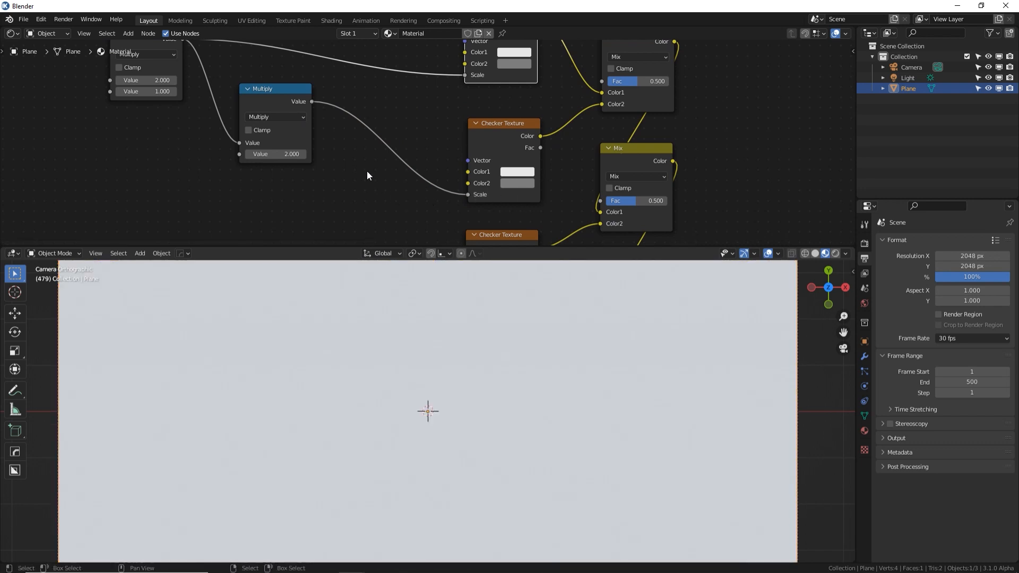
- Duplicate the second Multiply node, feed it from the second Multiply's output, and connect it to the third Checker Texture's Scale
{"action": "left_click", "coordinate": [296, 102]}
{"action": "key", "text": "shift+d"}
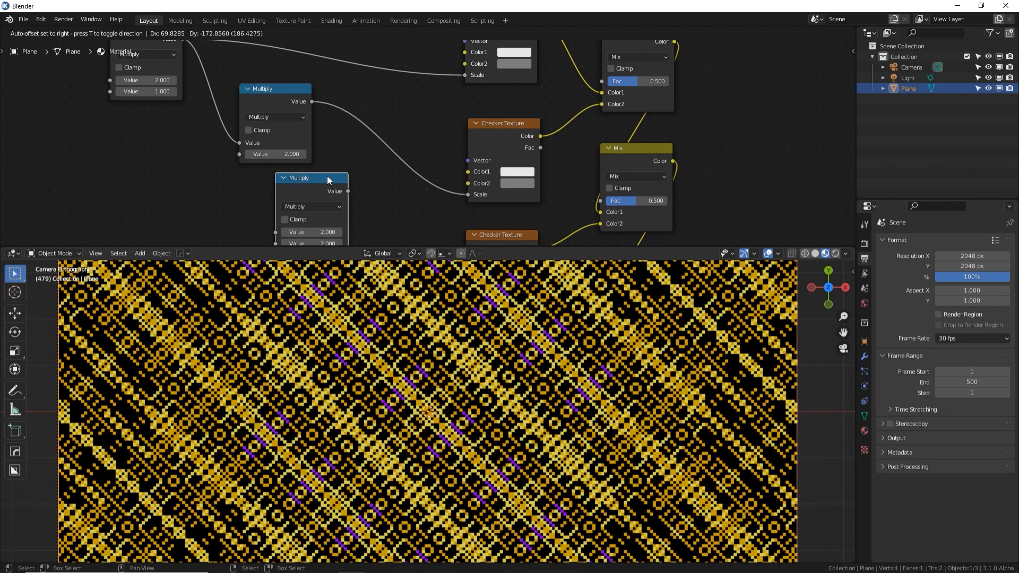
{"action": "left_click", "coordinate": [327, 177]}
{"action": "left_click_drag", "start_coordinate": [314, 101], "coordinate": [276, 224]}
{"action": "middle_click_drag", "start_coordinate": [385, 208], "coordinate": [362, 129]}
{"action": "left_click_drag", "start_coordinate": [326, 108], "coordinate": [449, 223]}
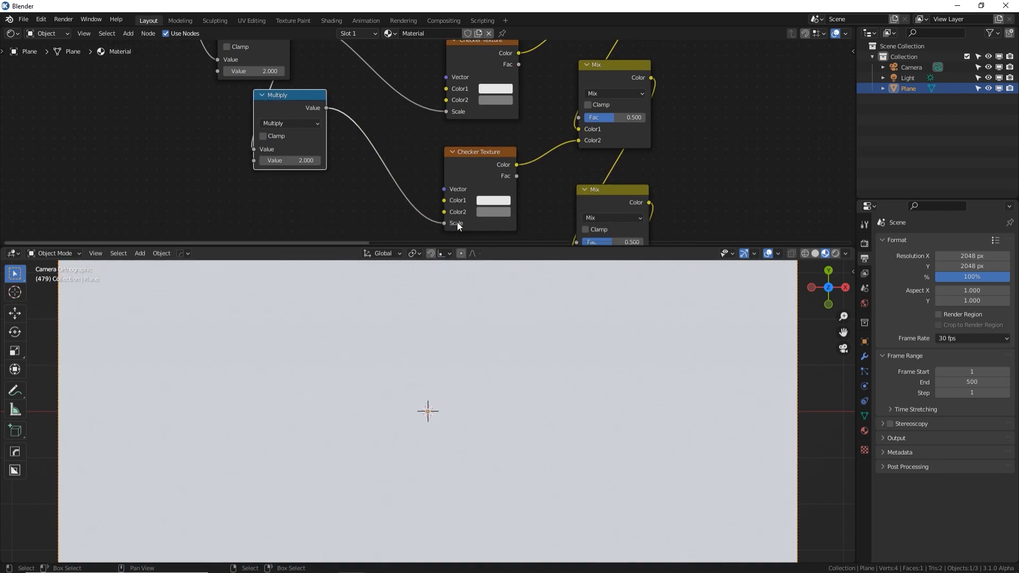
- Switch the viewport to Wireframe shading and duplicate the third Multiply node for the next Checker Texture
{"action": "scroll", "coordinate": [371, 183], "scroll_direction": "down", "scroll_amount": 2}
{"action": "scroll", "coordinate": [361, 184], "scroll_direction": "down", "scroll_amount": 1}
{"action": "middle_click_drag", "start_coordinate": [361, 185], "coordinate": [356, 140]}
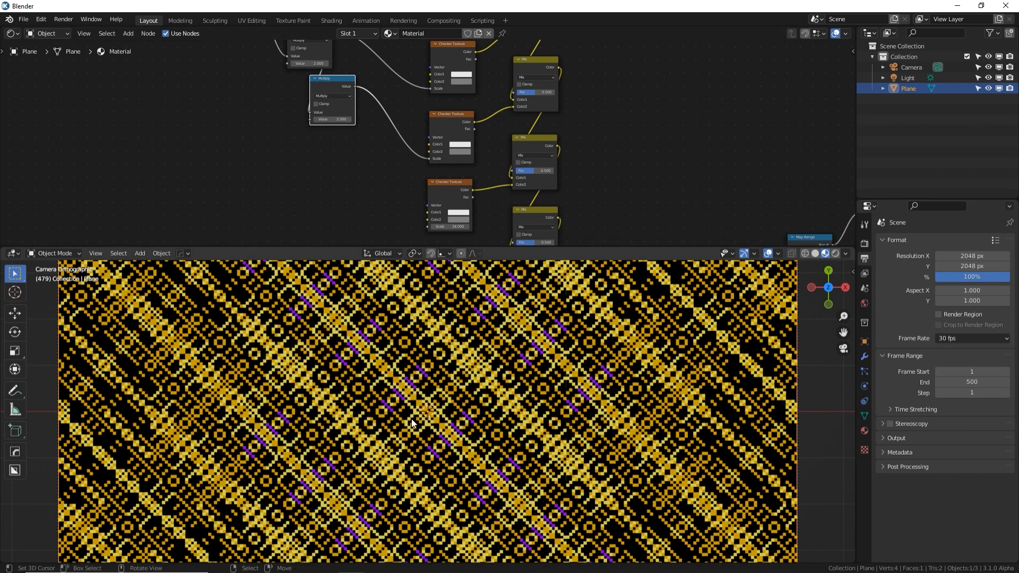
{"action": "left_click", "coordinate": [815, 254]}
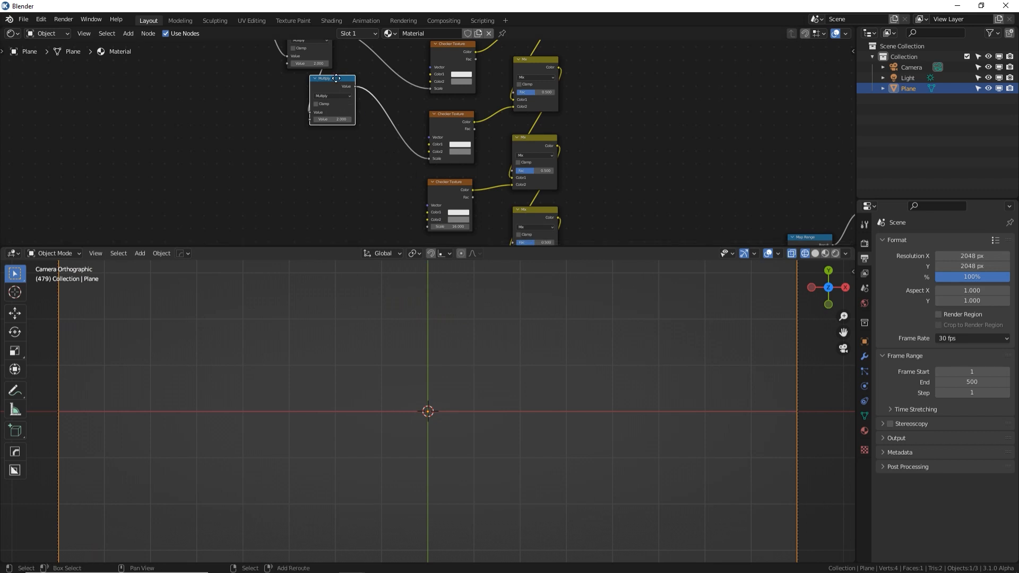
{"action": "key", "text": "shift+d"}
- Return the viewport to Material Preview shading and set the first Multiply node's first value to 4
{"action": "middle_click_drag", "start_coordinate": [373, 236], "coordinate": [673, 140]}
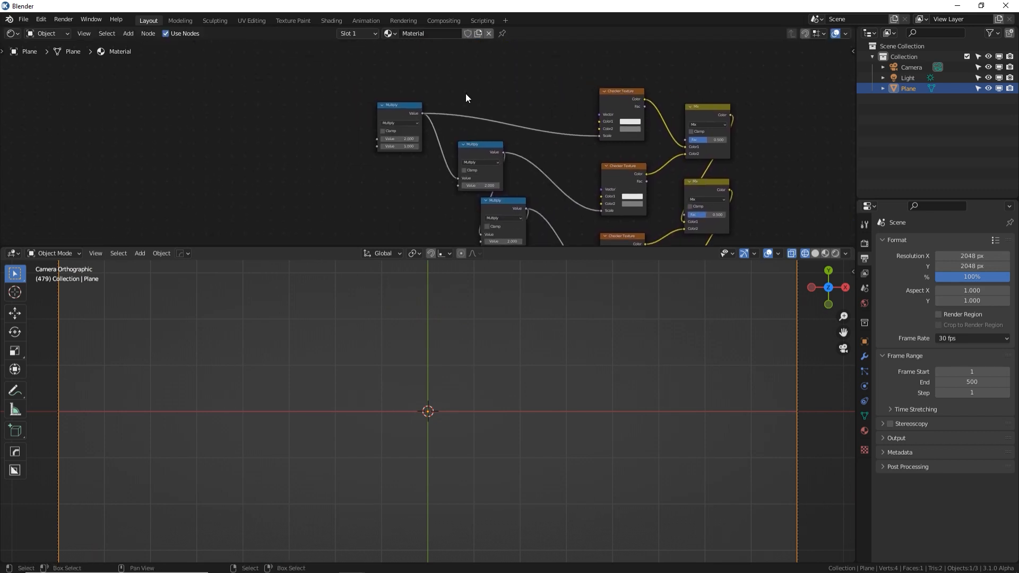
{"action": "scroll", "coordinate": [457, 117], "scroll_direction": "up", "scroll_amount": 6}
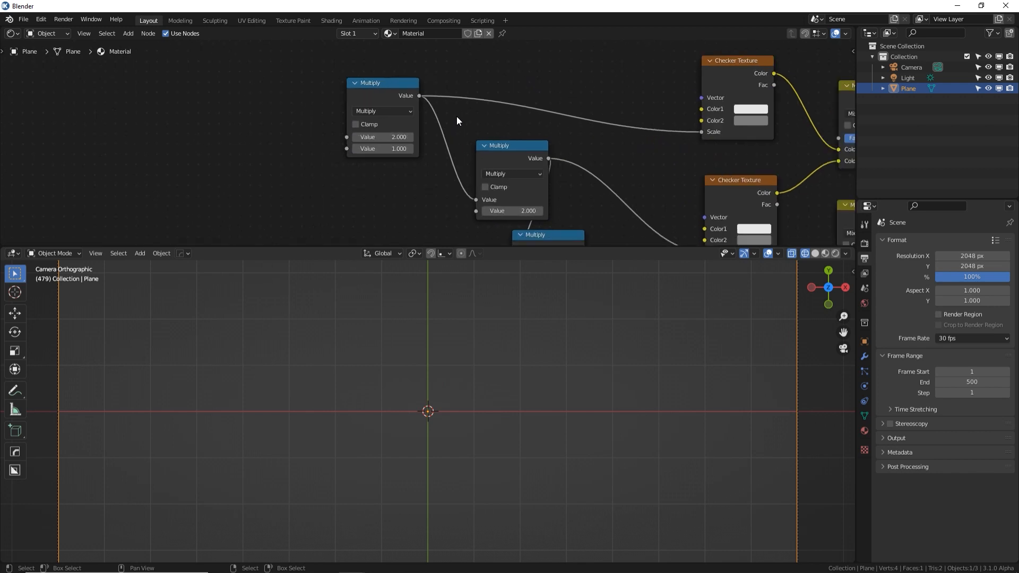
{"action": "left_click", "coordinate": [826, 253]}
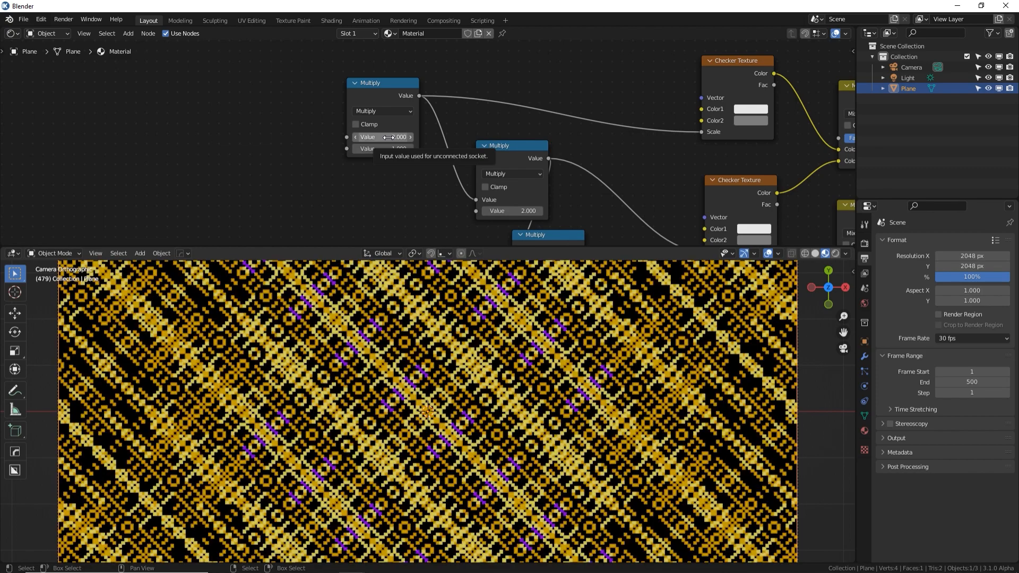
{"action": "left_click", "coordinate": [385, 137]}
{"action": "type", "text": "4"}
{"action": "key", "text": "Return"}
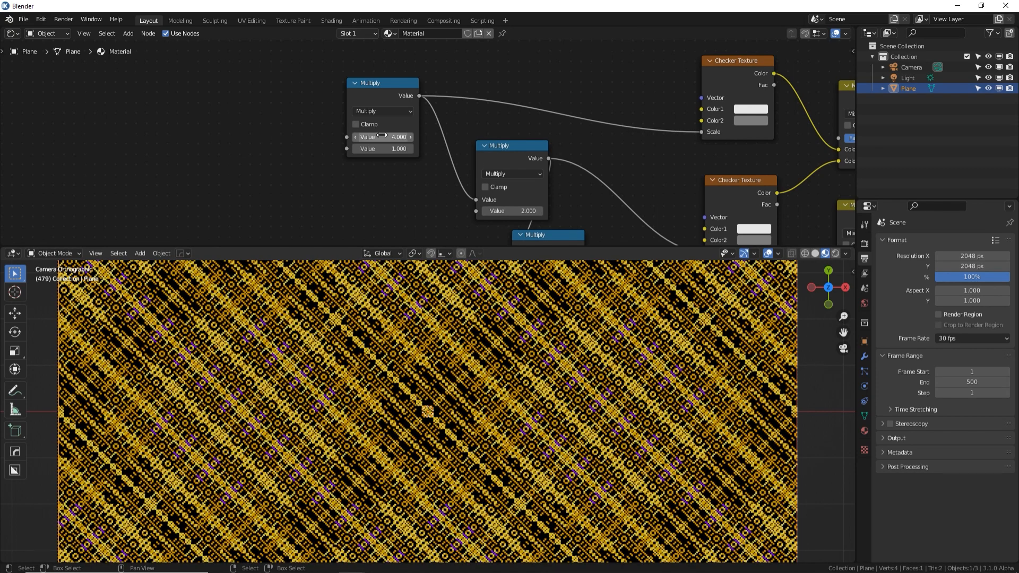
- Try 8 as the first Multiply node's first value, and raise it to 9
{"action": "left_click", "coordinate": [382, 137]}
{"action": "type", "text": "8"}
{"action": "key", "text": "Return"}
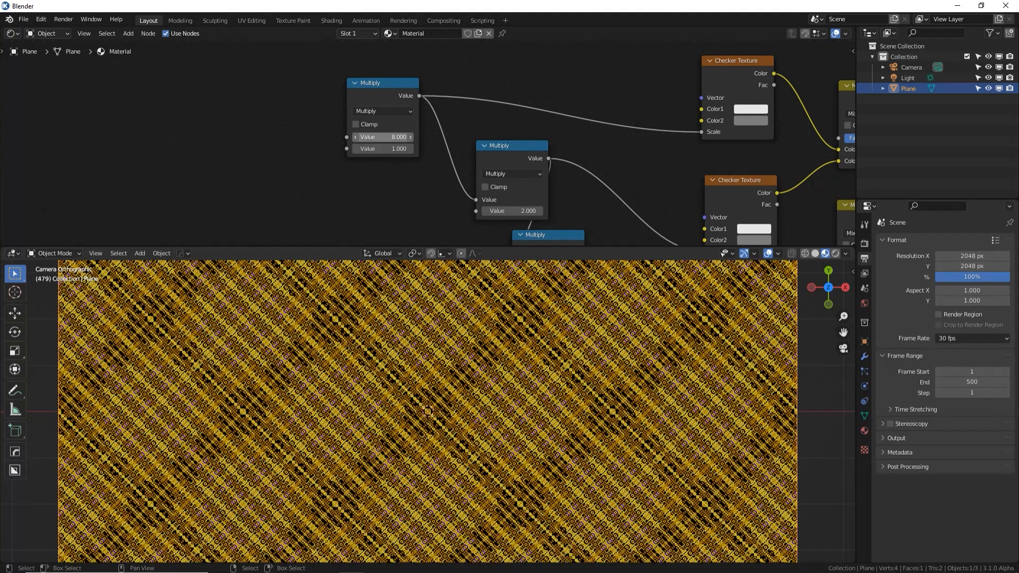
{"action": "left_click", "coordinate": [382, 137]}
{"action": "type", "text": "9"}
{"action": "key", "text": "Return"}
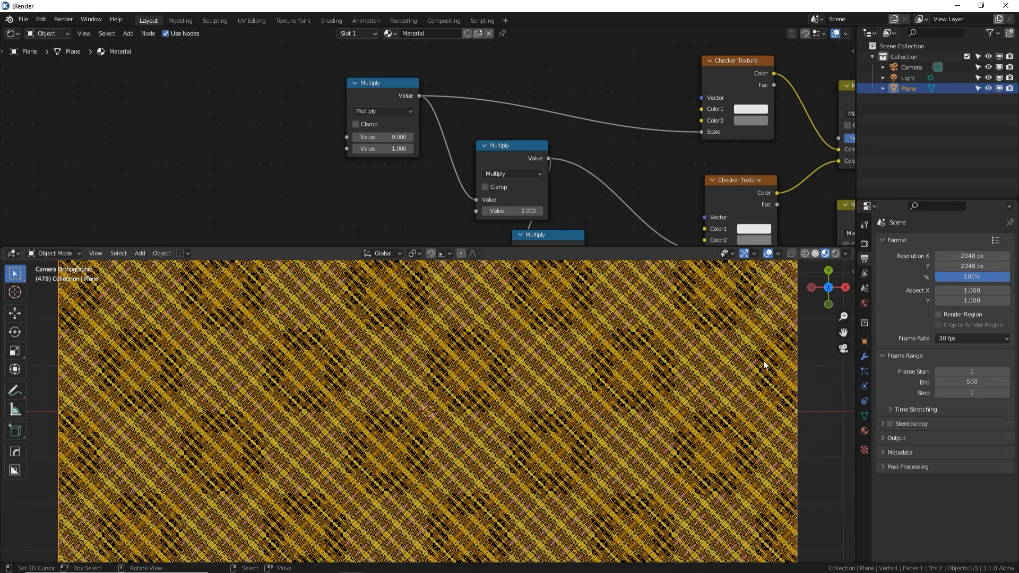
- Try 8, 32 and 16 in turn as the first Multiply node's first value
{"action": "left_click", "coordinate": [390, 138]}
{"action": "type", "text": "8"}
{"action": "key", "text": "Return"}
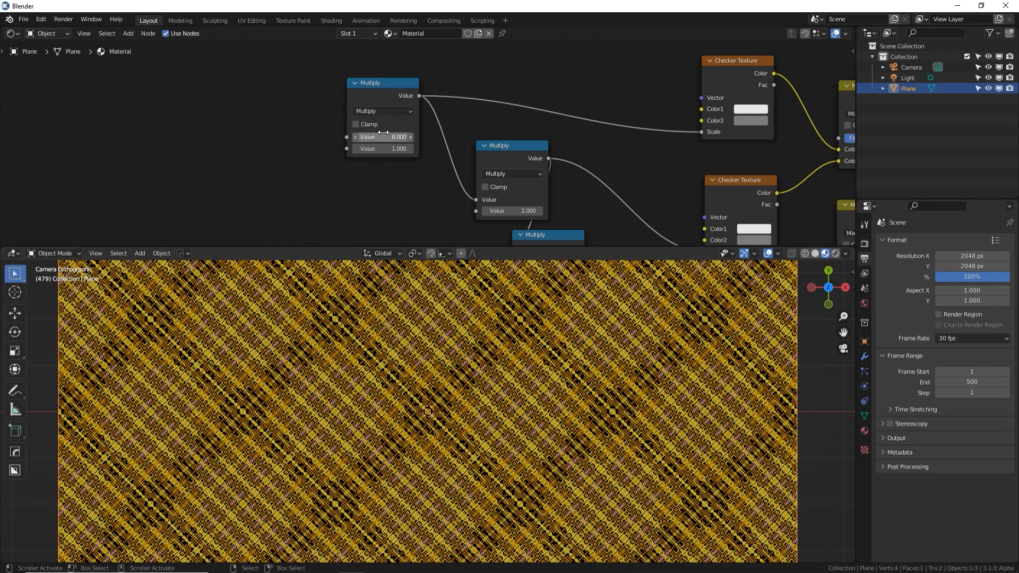
{"action": "left_click", "coordinate": [387, 136]}
{"action": "key", "text": "Return"}
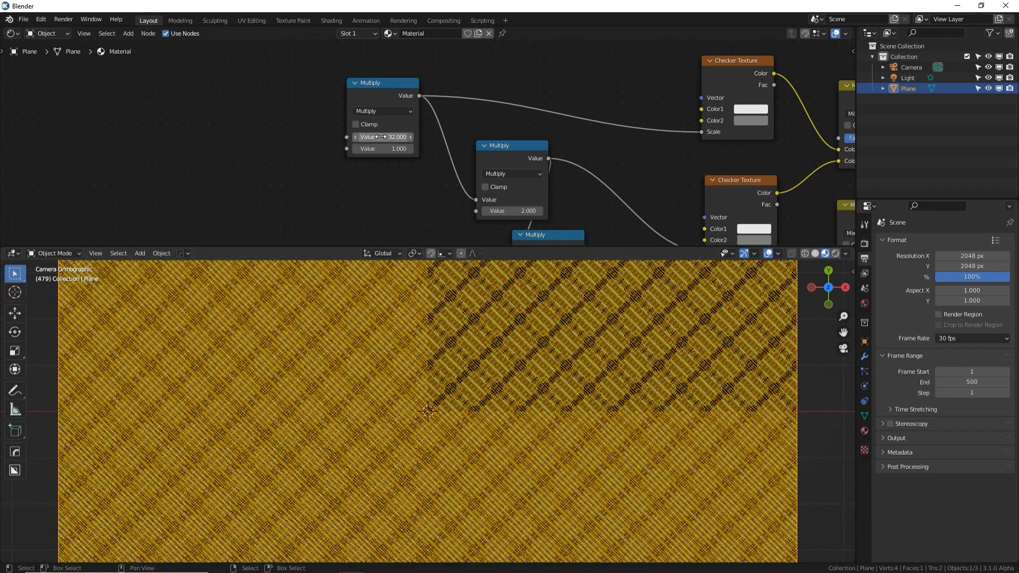
{"action": "left_click", "coordinate": [380, 137]}
{"action": "type", "text": "16"}
{"action": "key", "text": "Return"}
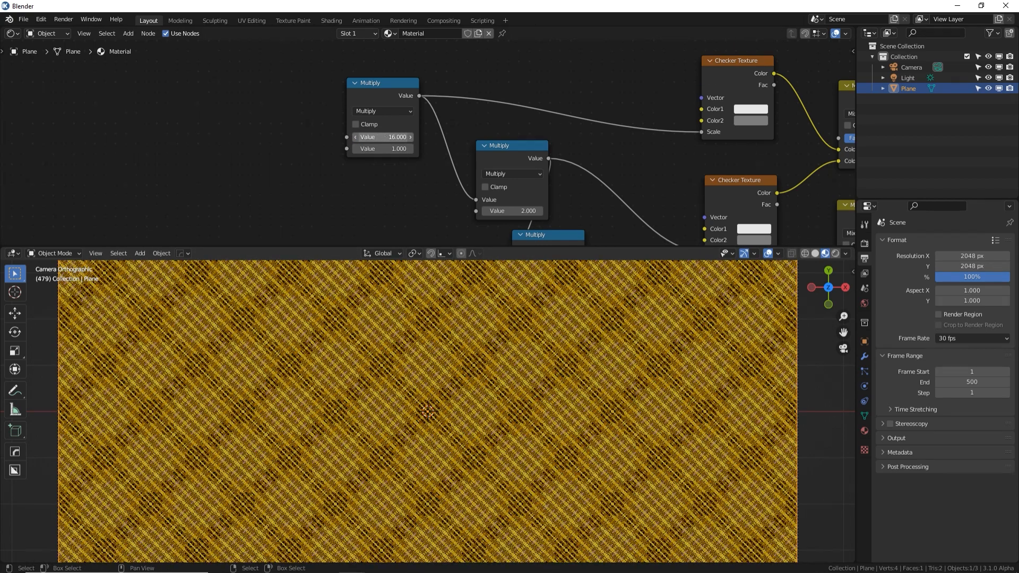
- Set the first Multiply node's first value to 8
{"action": "left_click", "coordinate": [382, 137]}
{"action": "type", "text": "8"}
{"action": "key", "text": "Return"}
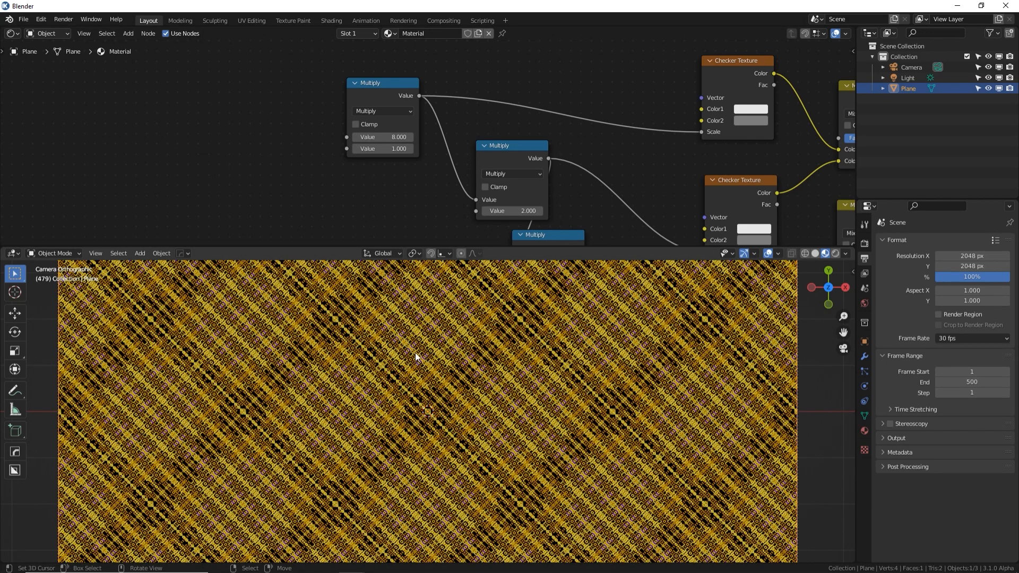
- Select the first Mix node and enlarge the node editor area around the Mix chain
{"action": "middle_click_drag", "start_coordinate": [631, 159], "coordinate": [232, 139]}
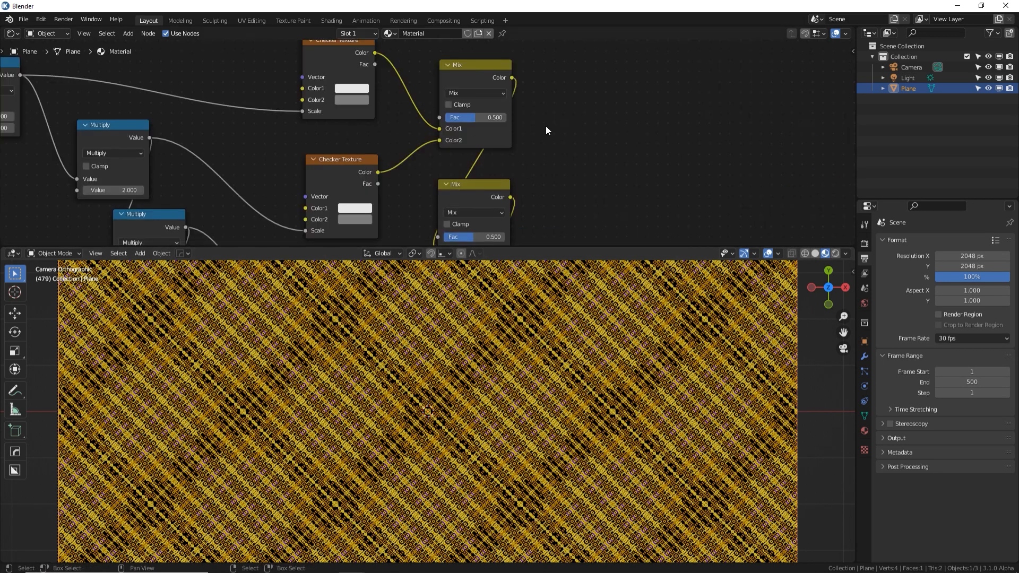
{"action": "left_click", "coordinate": [508, 106]}
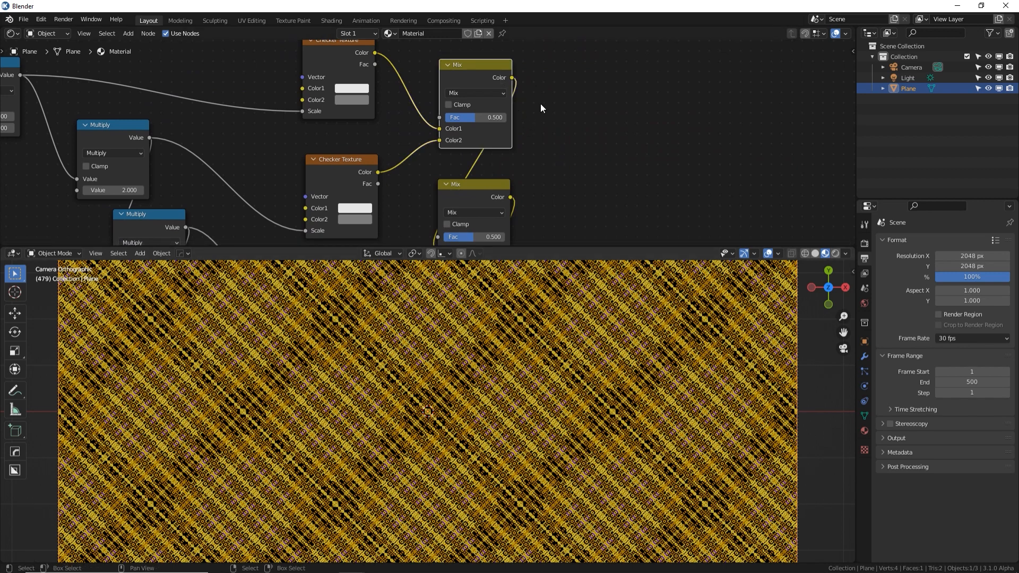
{"action": "left_click_drag", "start_coordinate": [564, 248], "coordinate": [560, 358]}
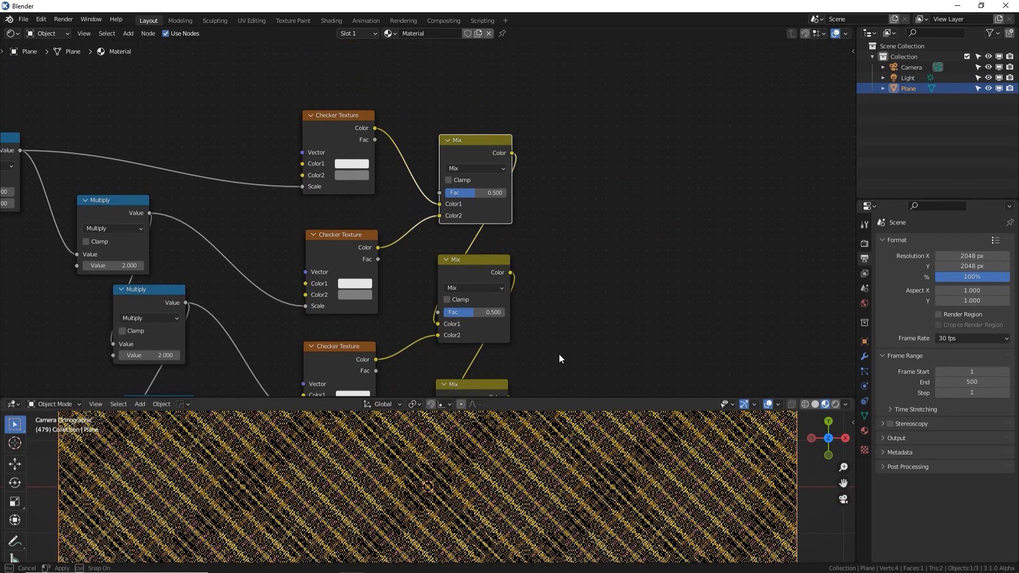
{"action": "middle_click_drag", "start_coordinate": [559, 357], "coordinate": [564, 278]}
{"action": "scroll", "coordinate": [566, 292], "scroll_direction": "up", "scroll_amount": 2}
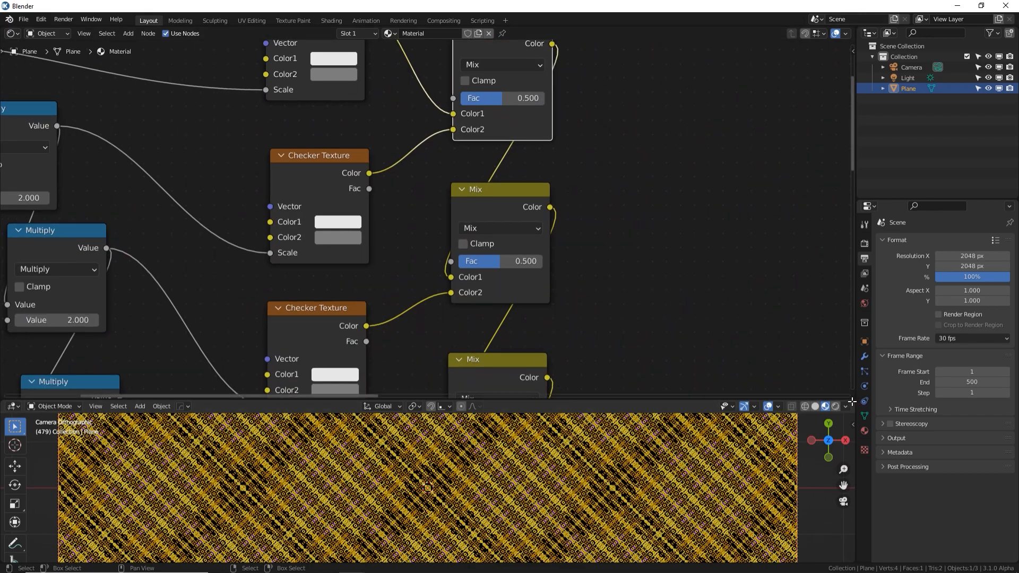
- Replace the stacked layout with two side-by-side areas and turn the narrower one into a Shader Editor
{"action": "left_click_drag", "start_coordinate": [852, 401], "coordinate": [725, 39]}
{"action": "left_click_drag", "start_coordinate": [857, 97], "coordinate": [960, 106]}
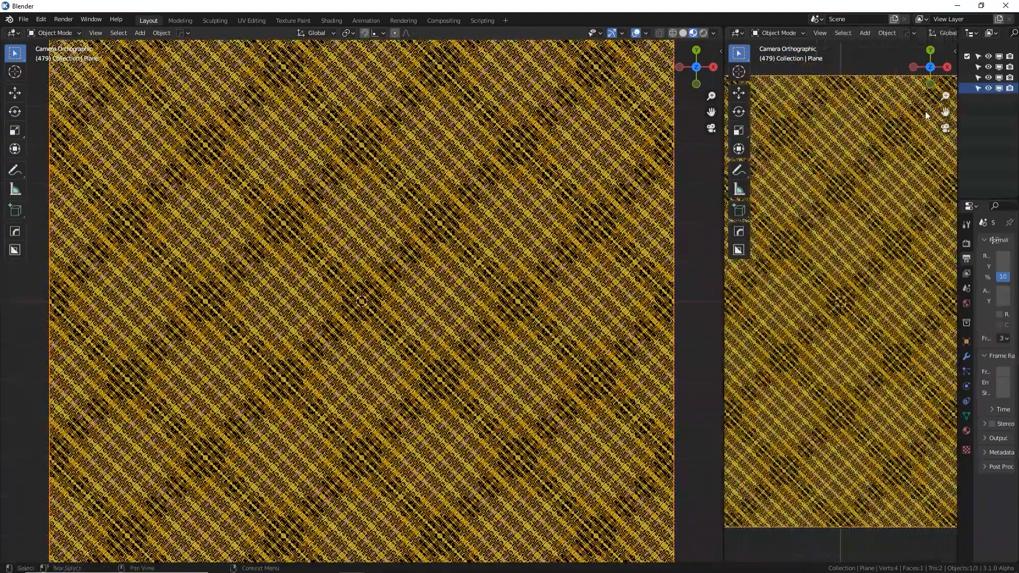
{"action": "left_click", "coordinate": [736, 33]}
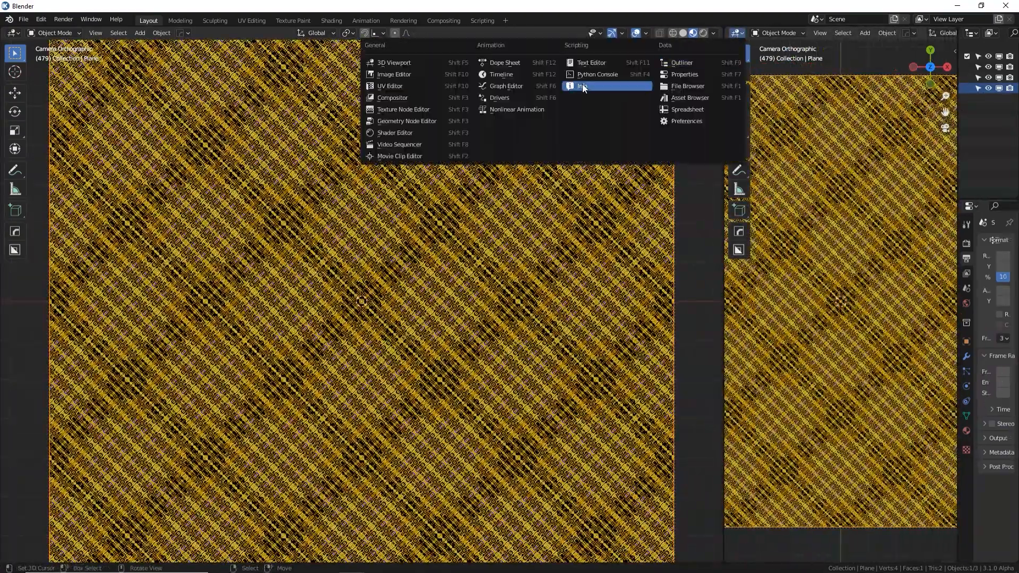
{"action": "left_click", "coordinate": [405, 133]}
- Widen the Shader Editor, hide its sidebar and frame the whole node tree
{"action": "left_click_drag", "start_coordinate": [724, 142], "coordinate": [628, 143]}
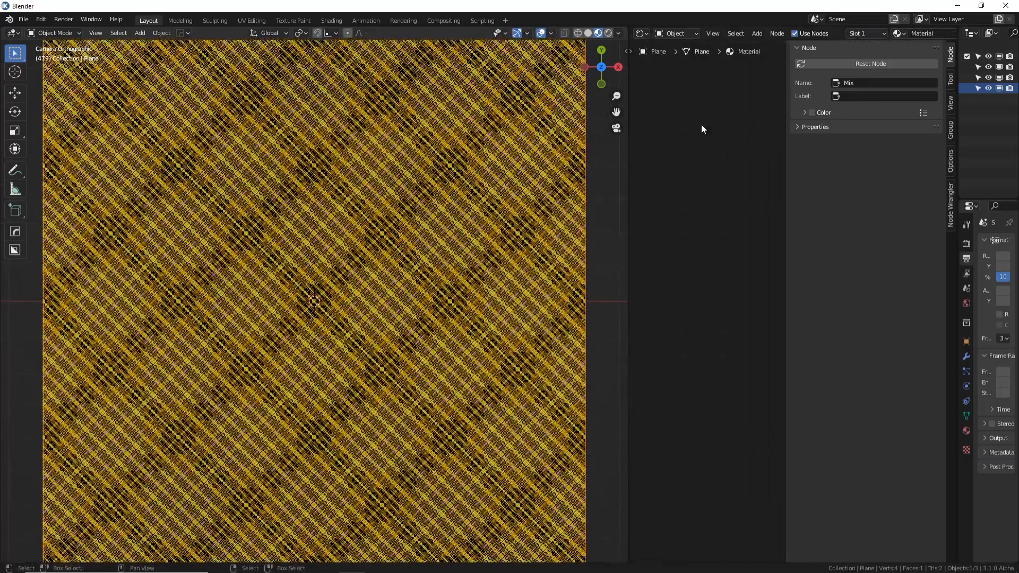
{"action": "key", "text": "n"}
{"action": "key", "text": "Home"}
{"action": "scroll", "coordinate": [801, 284], "scroll_direction": "up", "scroll_amount": 6}
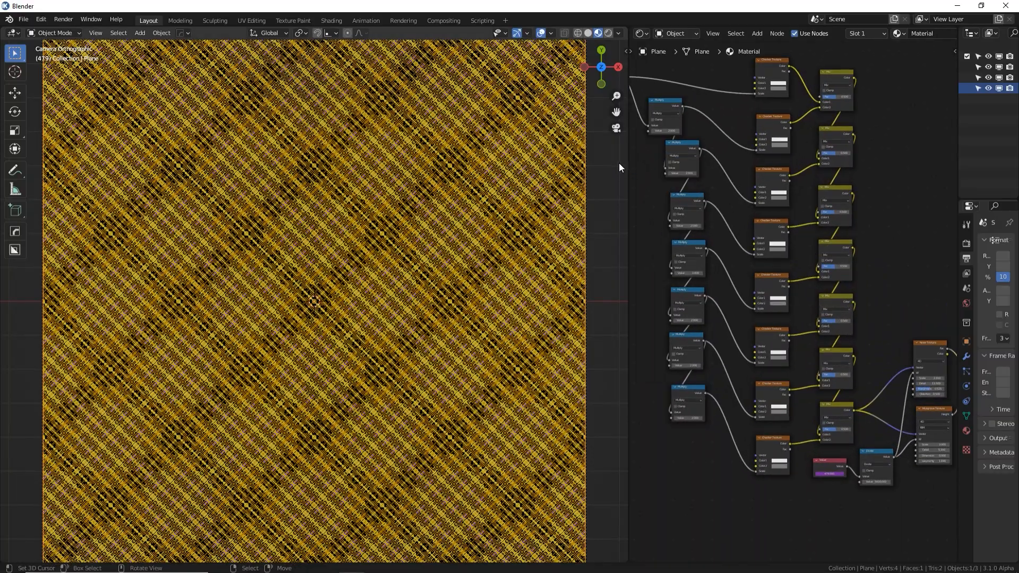
- Give the 3D viewport more width and set the first Mix node's Fac to 0.900
{"action": "left_click_drag", "start_coordinate": [628, 163], "coordinate": [775, 175]}
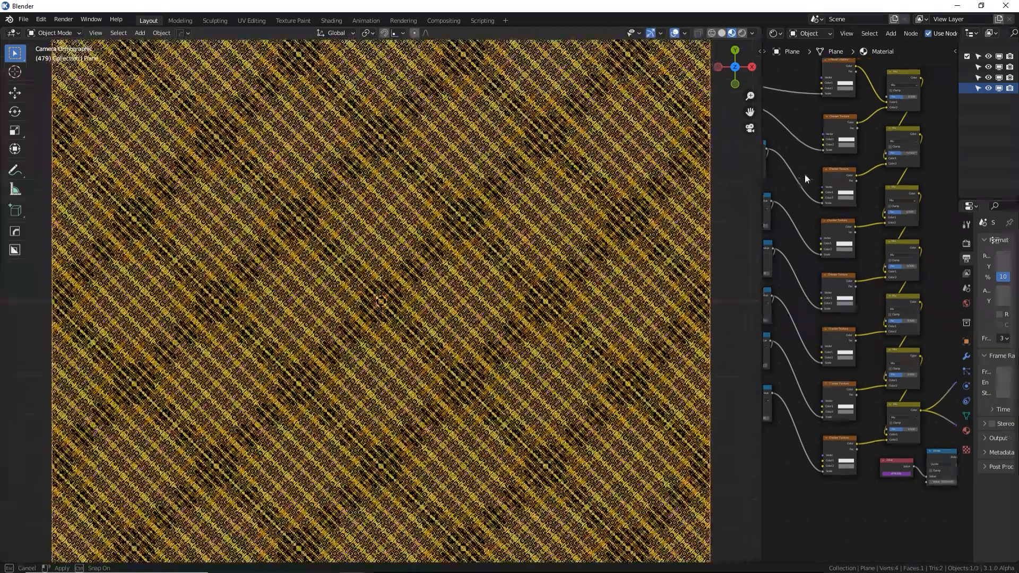
{"action": "scroll", "coordinate": [793, 205], "scroll_direction": "up", "scroll_amount": 4}
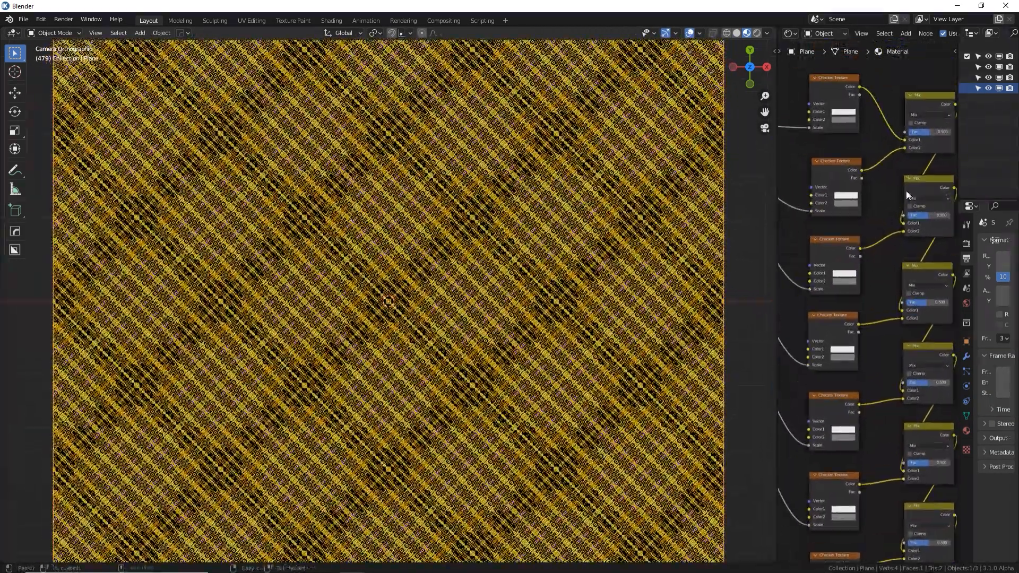
{"action": "scroll", "coordinate": [844, 193], "scroll_direction": "up", "scroll_amount": 3}
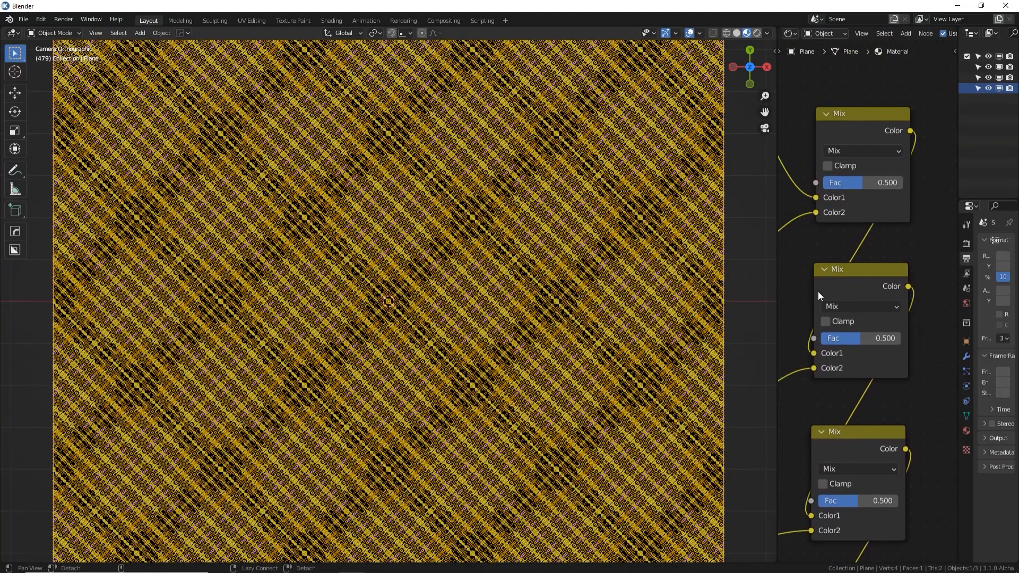
{"action": "left_click_drag", "start_coordinate": [868, 185], "coordinate": [824, 183]}
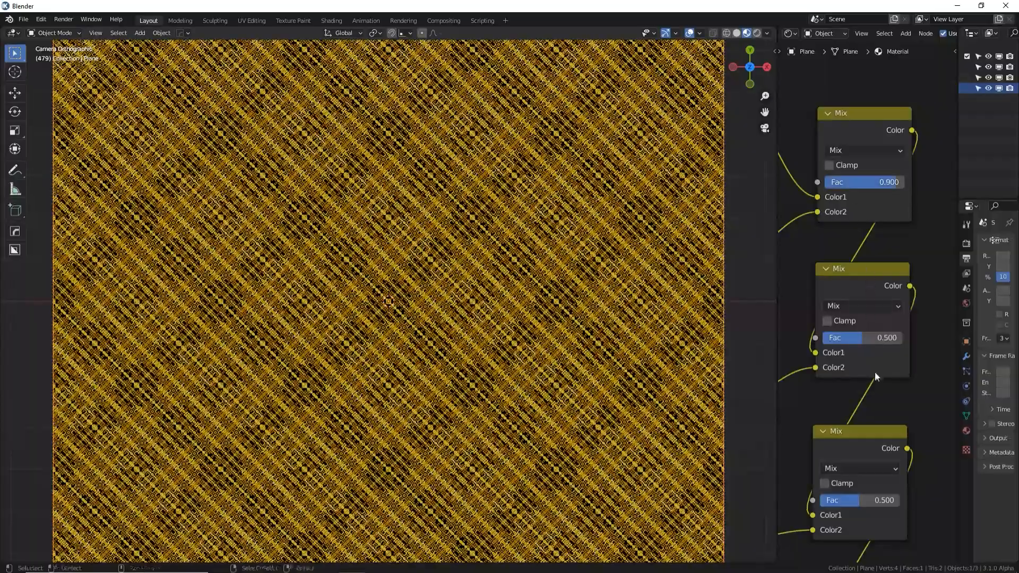
- Try different Fac values on Mix nodes further down the chain and undo the change on the last one
{"action": "middle_click_drag", "start_coordinate": [875, 372], "coordinate": [876, 193]}
{"action": "mouse_move", "coordinate": [882, 336]}
{"action": "left_mouse_down"}
{"action": "mouse_move", "coordinate": [851, 335]}
{"action": "mouse_move", "coordinate": [884, 336]}
{"action": "left_mouse_up"}
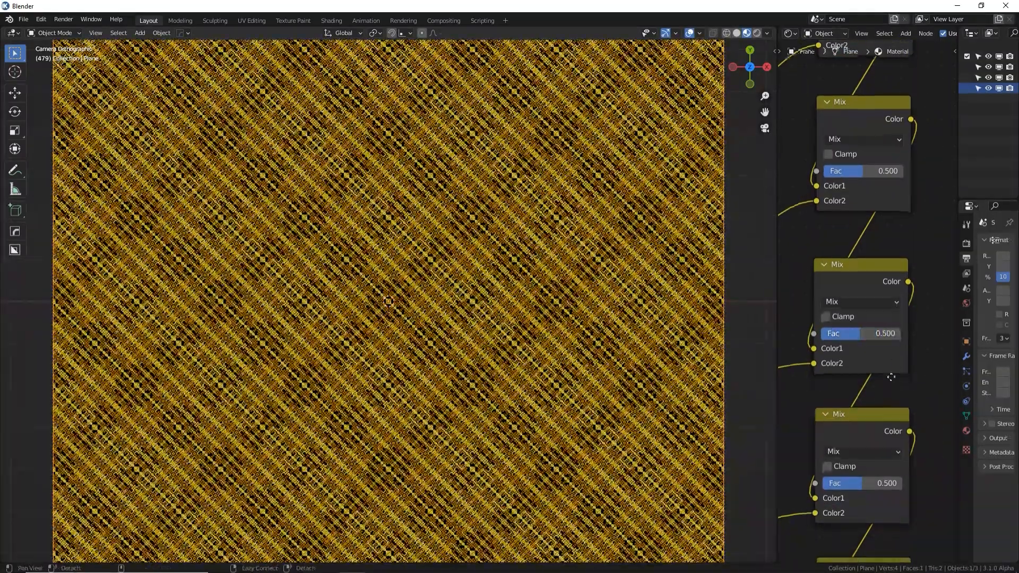
{"action": "middle_click_drag", "start_coordinate": [892, 368], "coordinate": [895, 109]}
{"action": "mouse_move", "coordinate": [862, 375]}
{"action": "left_mouse_down"}
{"action": "mouse_move", "coordinate": [847, 375]}
{"action": "mouse_move", "coordinate": [911, 375]}
{"action": "mouse_move", "coordinate": [831, 375]}
{"action": "mouse_move", "coordinate": [871, 373]}
{"action": "left_mouse_up"}
{"action": "middle_click_drag", "start_coordinate": [884, 459], "coordinate": [884, 92]}
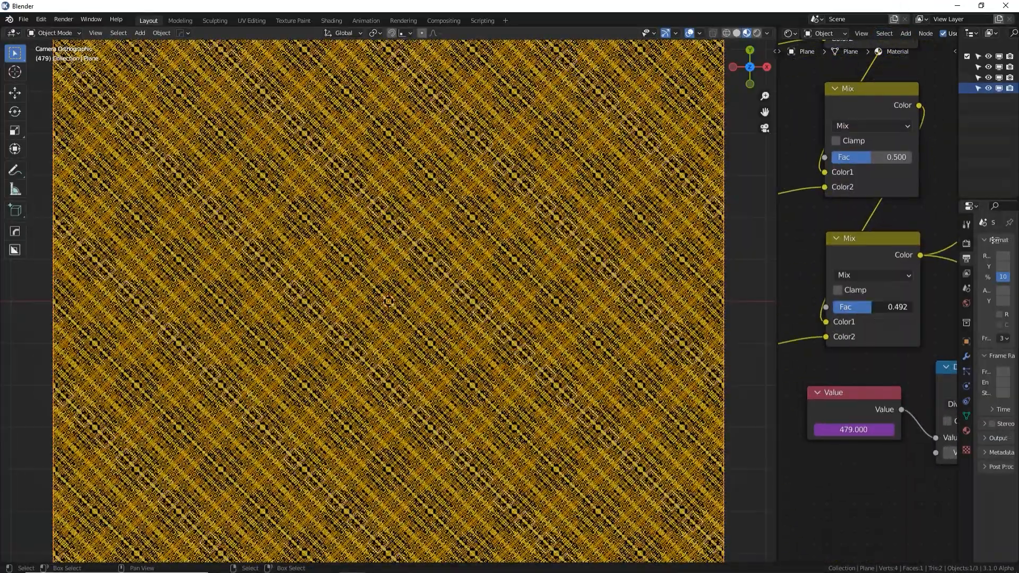
{"action": "left_click_drag", "start_coordinate": [871, 307], "coordinate": [903, 307]}
{"action": "key", "text": "ctrl+z"}
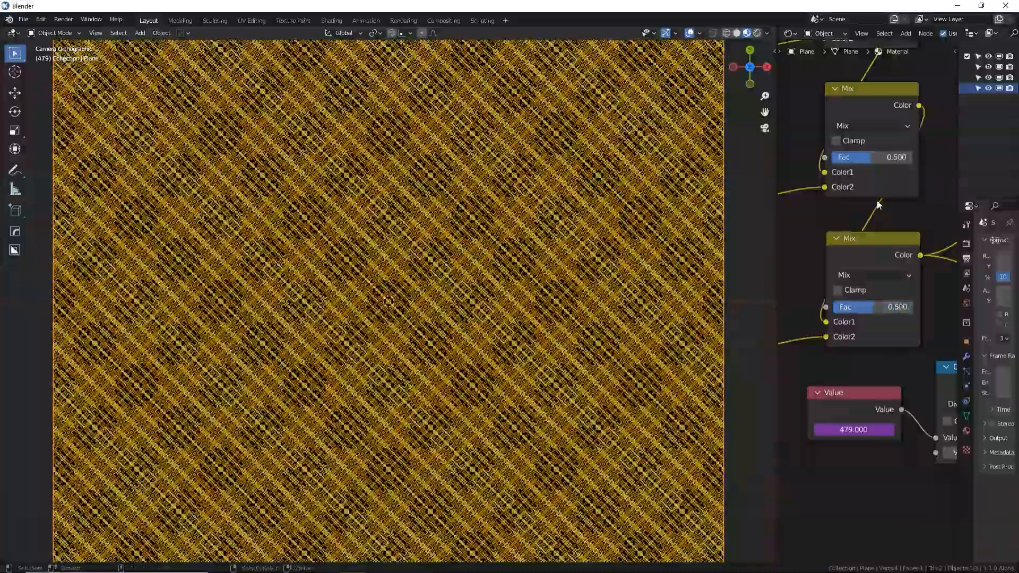
- Switch the fourth Mix node's blending mode to Overlay and try different Fac values on it
{"action": "middle_click_drag", "start_coordinate": [879, 212], "coordinate": [886, 421]}
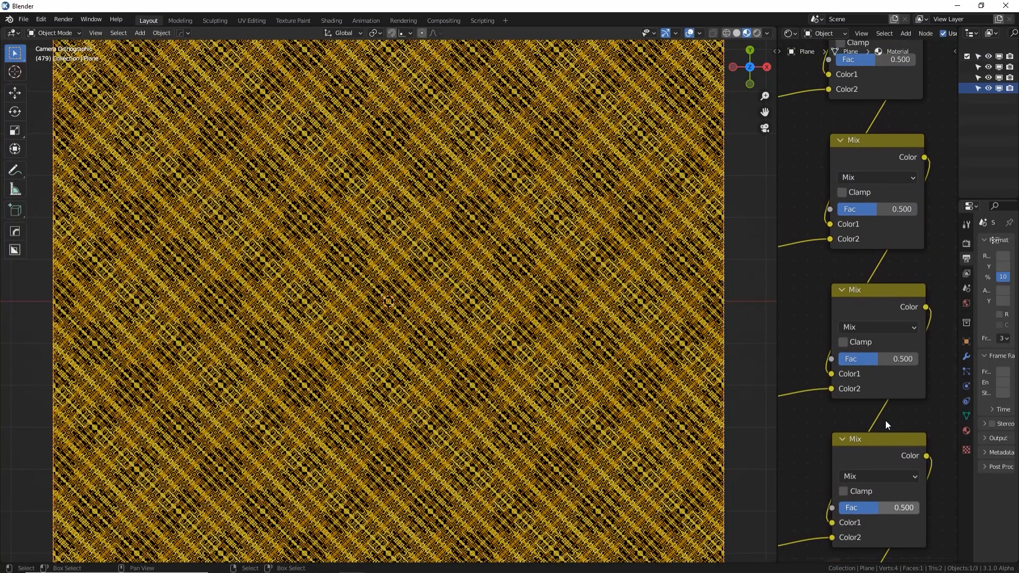
{"action": "left_click", "coordinate": [887, 177]}
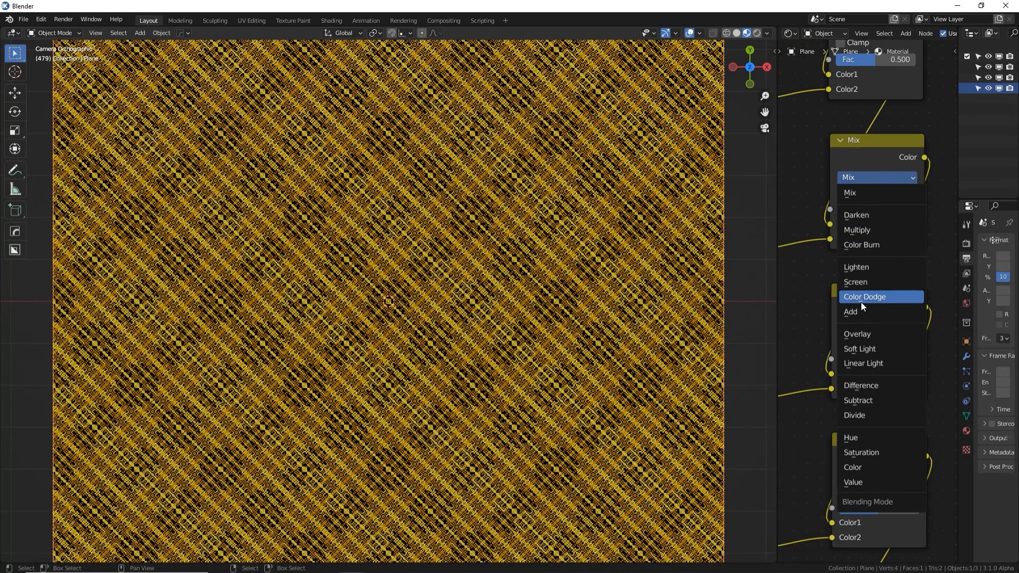
{"action": "left_click", "coordinate": [870, 336]}
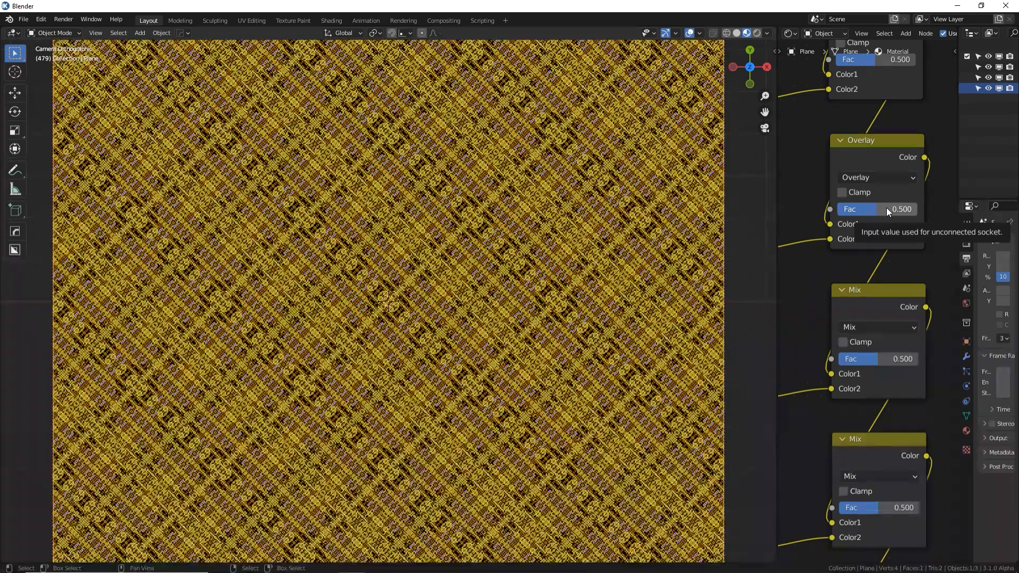
{"action": "mouse_move", "coordinate": [886, 208]}
{"action": "left_mouse_down"}
{"action": "mouse_move", "coordinate": [878, 208]}
{"action": "mouse_move", "coordinate": [929, 208]}
{"action": "mouse_move", "coordinate": [893, 209]}
{"action": "left_mouse_up"}
- Return the Overlay node to Mix blending and set its Fac to 0.5
{"action": "left_click", "coordinate": [895, 178]}
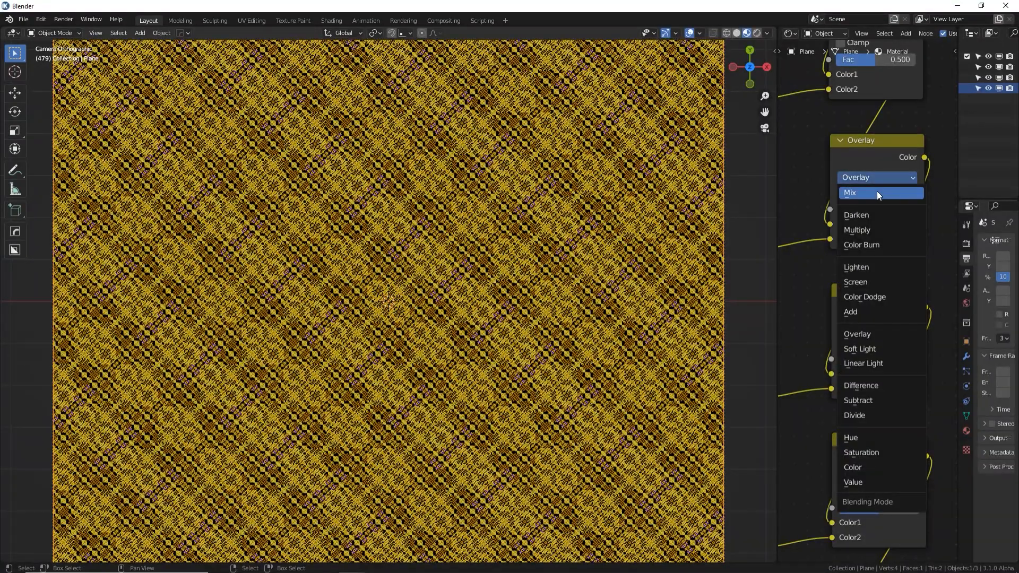
{"action": "left_click", "coordinate": [877, 191]}
{"action": "left_click", "coordinate": [889, 211]}
{"action": "key", "text": "BackSpace"}
{"action": "type", "text": "0.5"}
{"action": "key", "text": "Return"}
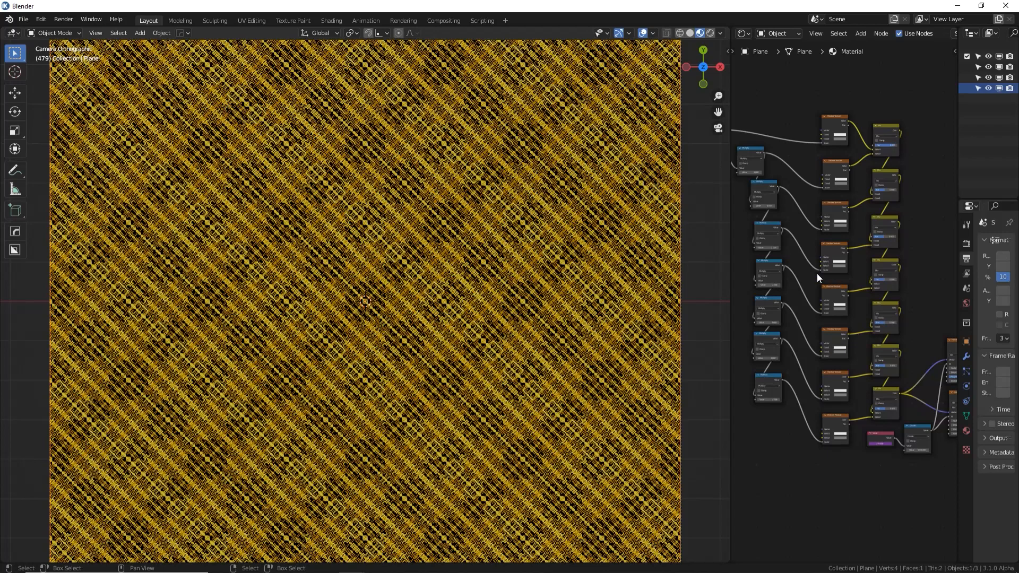
{"action": "scroll", "coordinate": [815, 275], "scroll_direction": "up", "scroll_amount": 1}
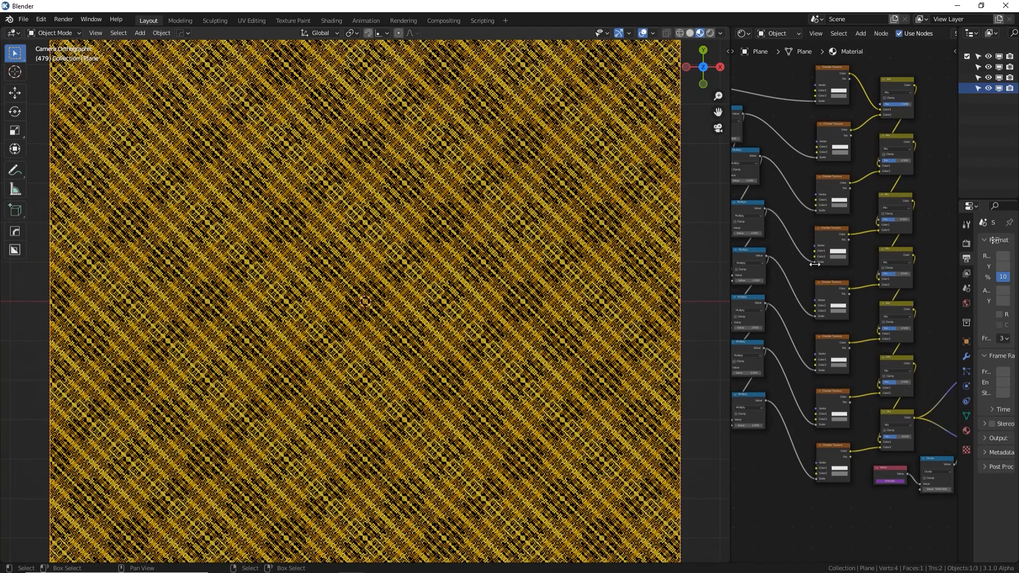
{"action": "scroll", "coordinate": [801, 281], "scroll_direction": "up", "scroll_amount": 1}
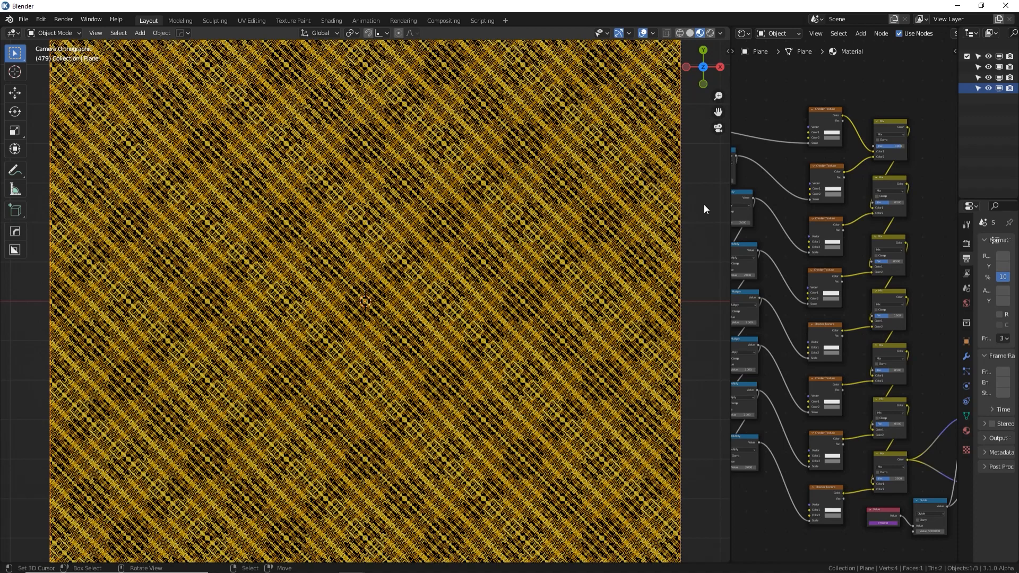
{"action": "middle_click_drag", "start_coordinate": [796, 205], "coordinate": [894, 200]}
{"action": "scroll", "coordinate": [894, 200], "scroll_direction": "up", "scroll_amount": 1}
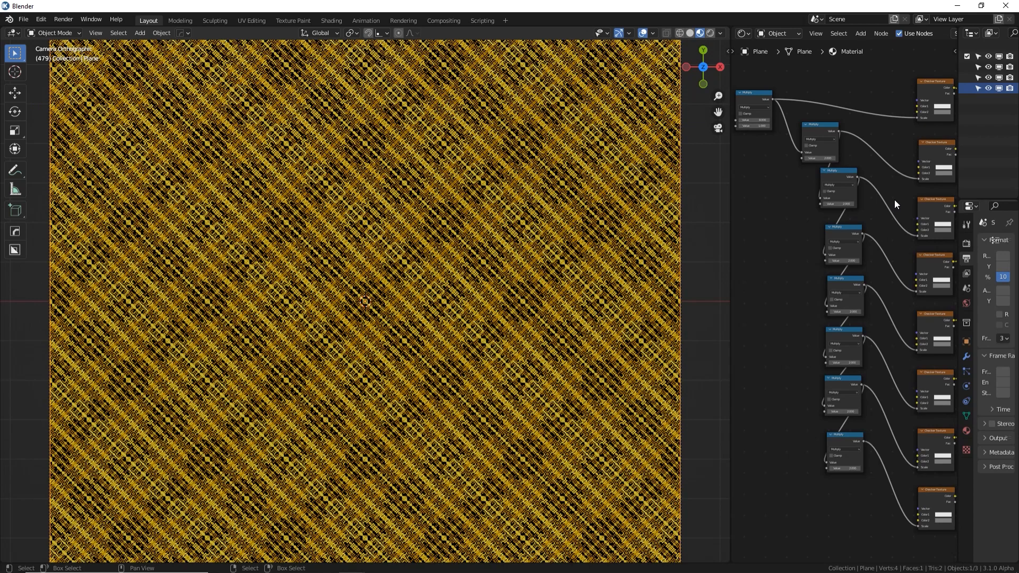
{"action": "middle_click_drag", "start_coordinate": [894, 200], "coordinate": [749, 193]}
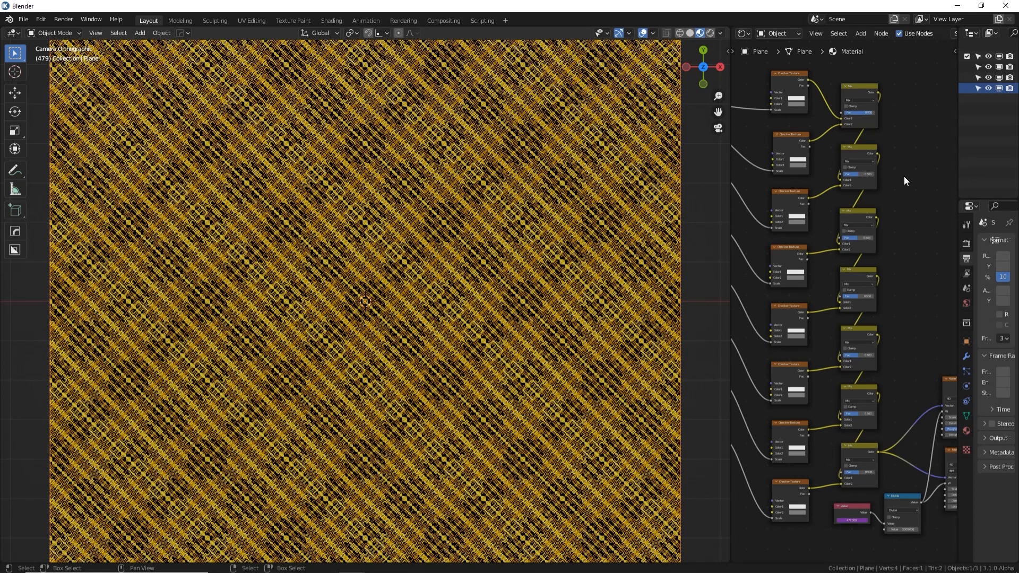
{"action": "middle_click_drag", "start_coordinate": [896, 213], "coordinate": [899, 218]}
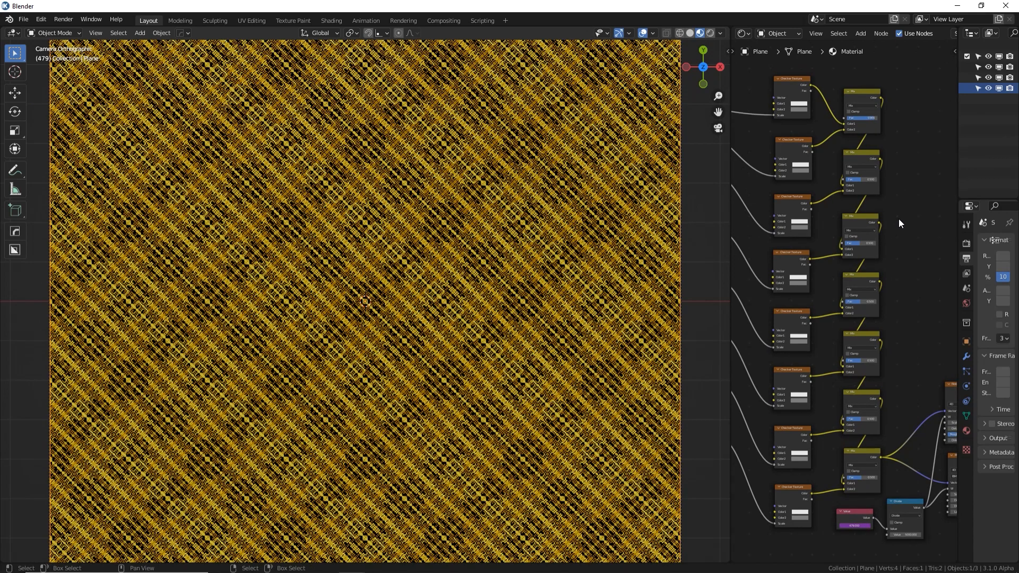